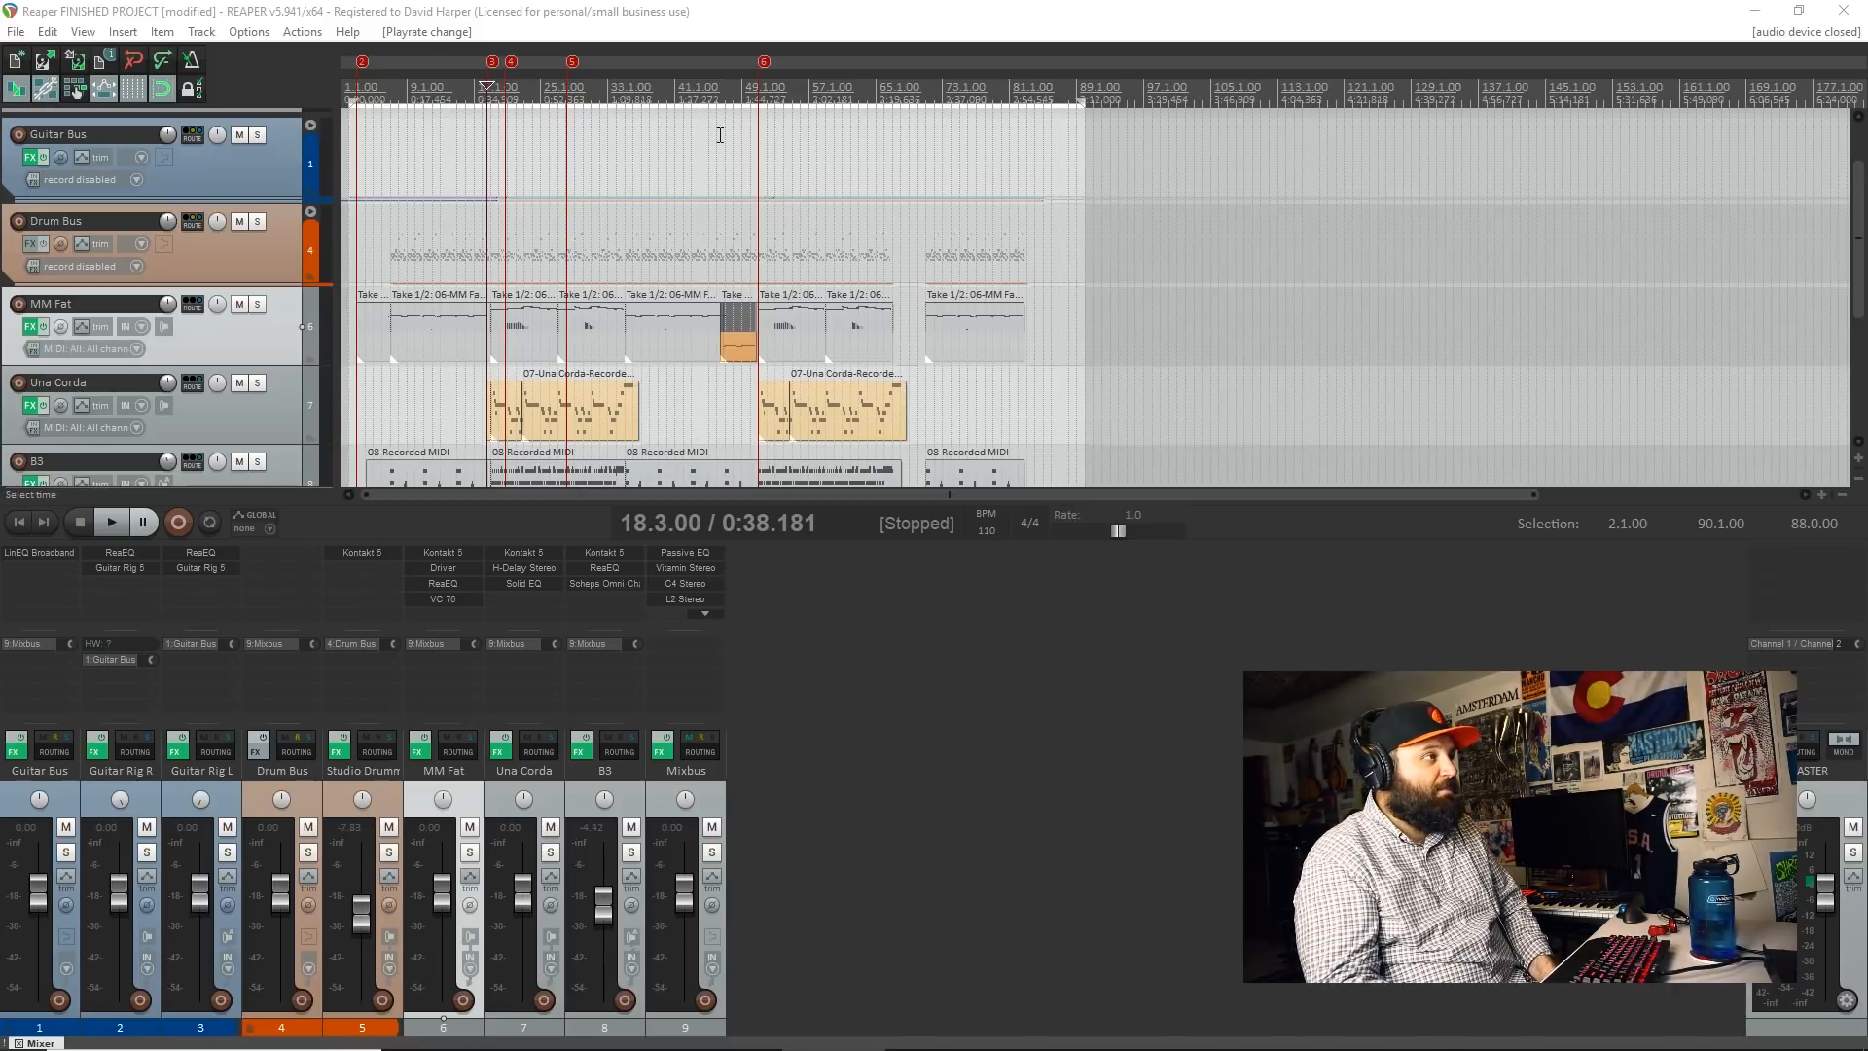
- Play the project from 18.3.00 and stop it, repeating this to check where the playhead returns
click(749, 27)
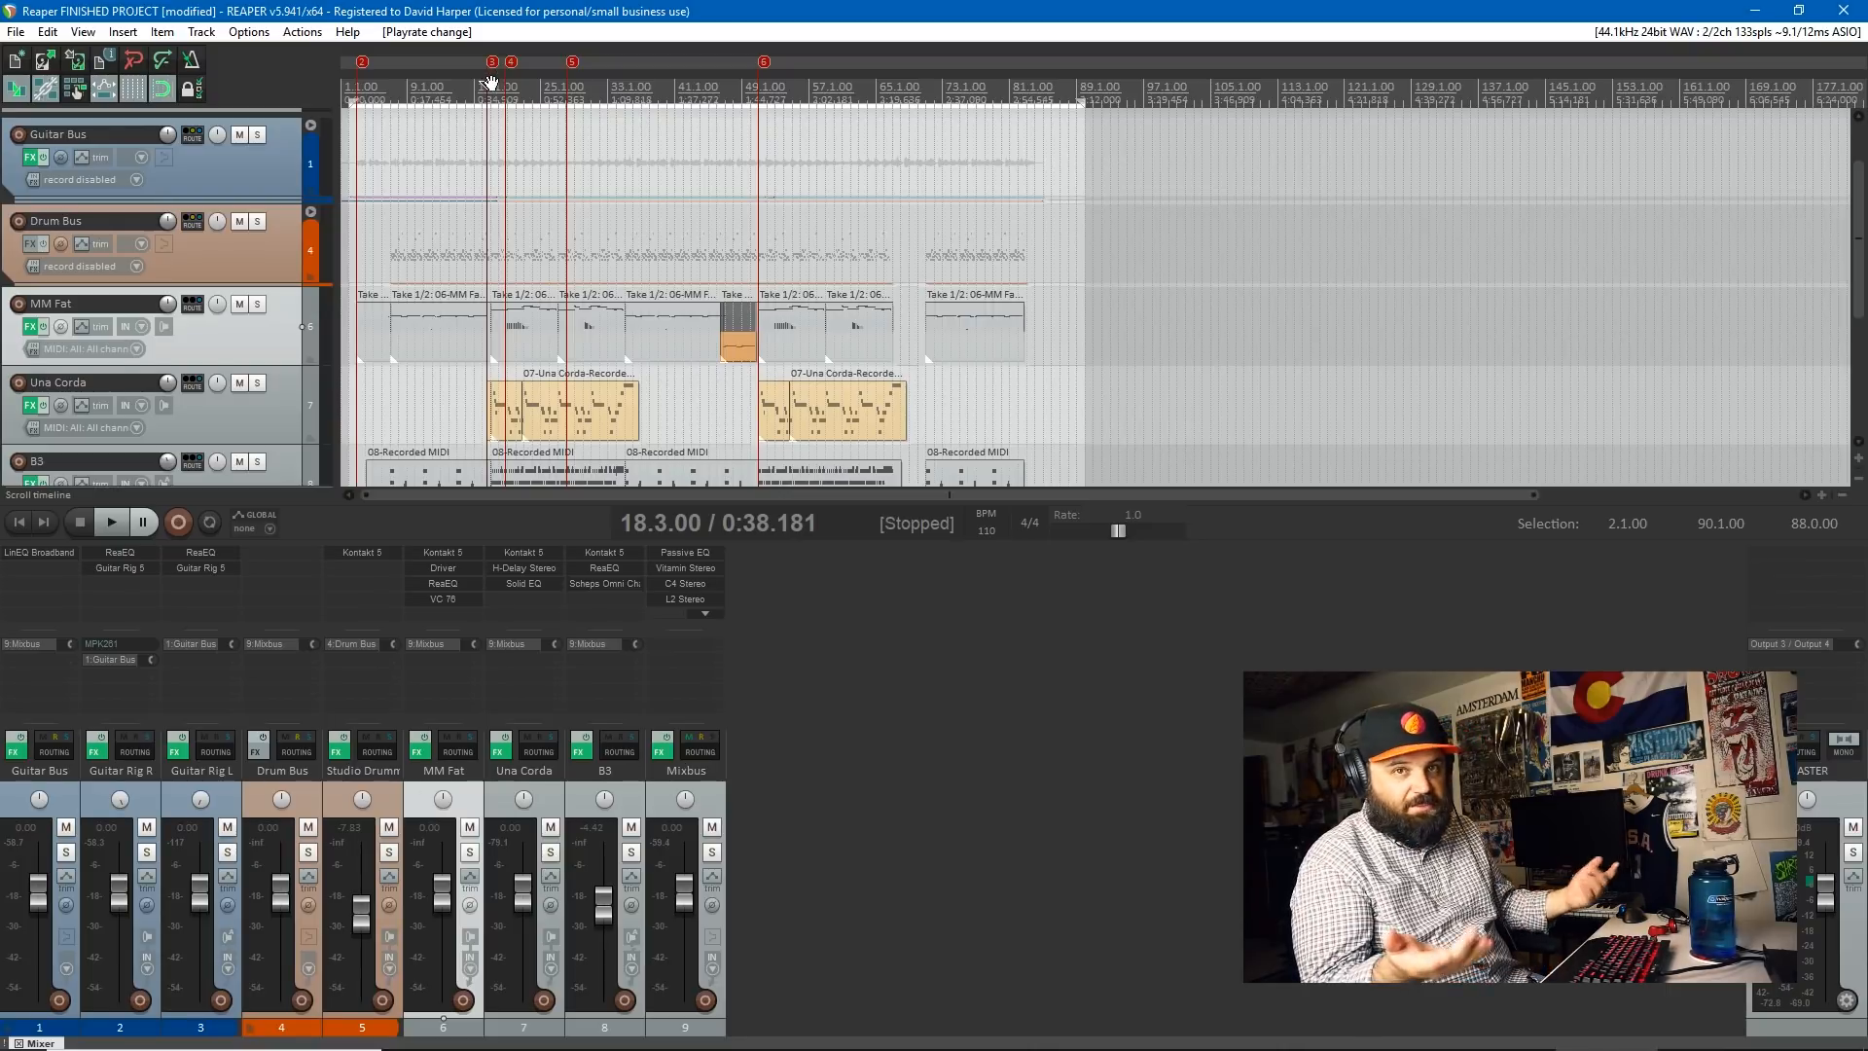
key(space)
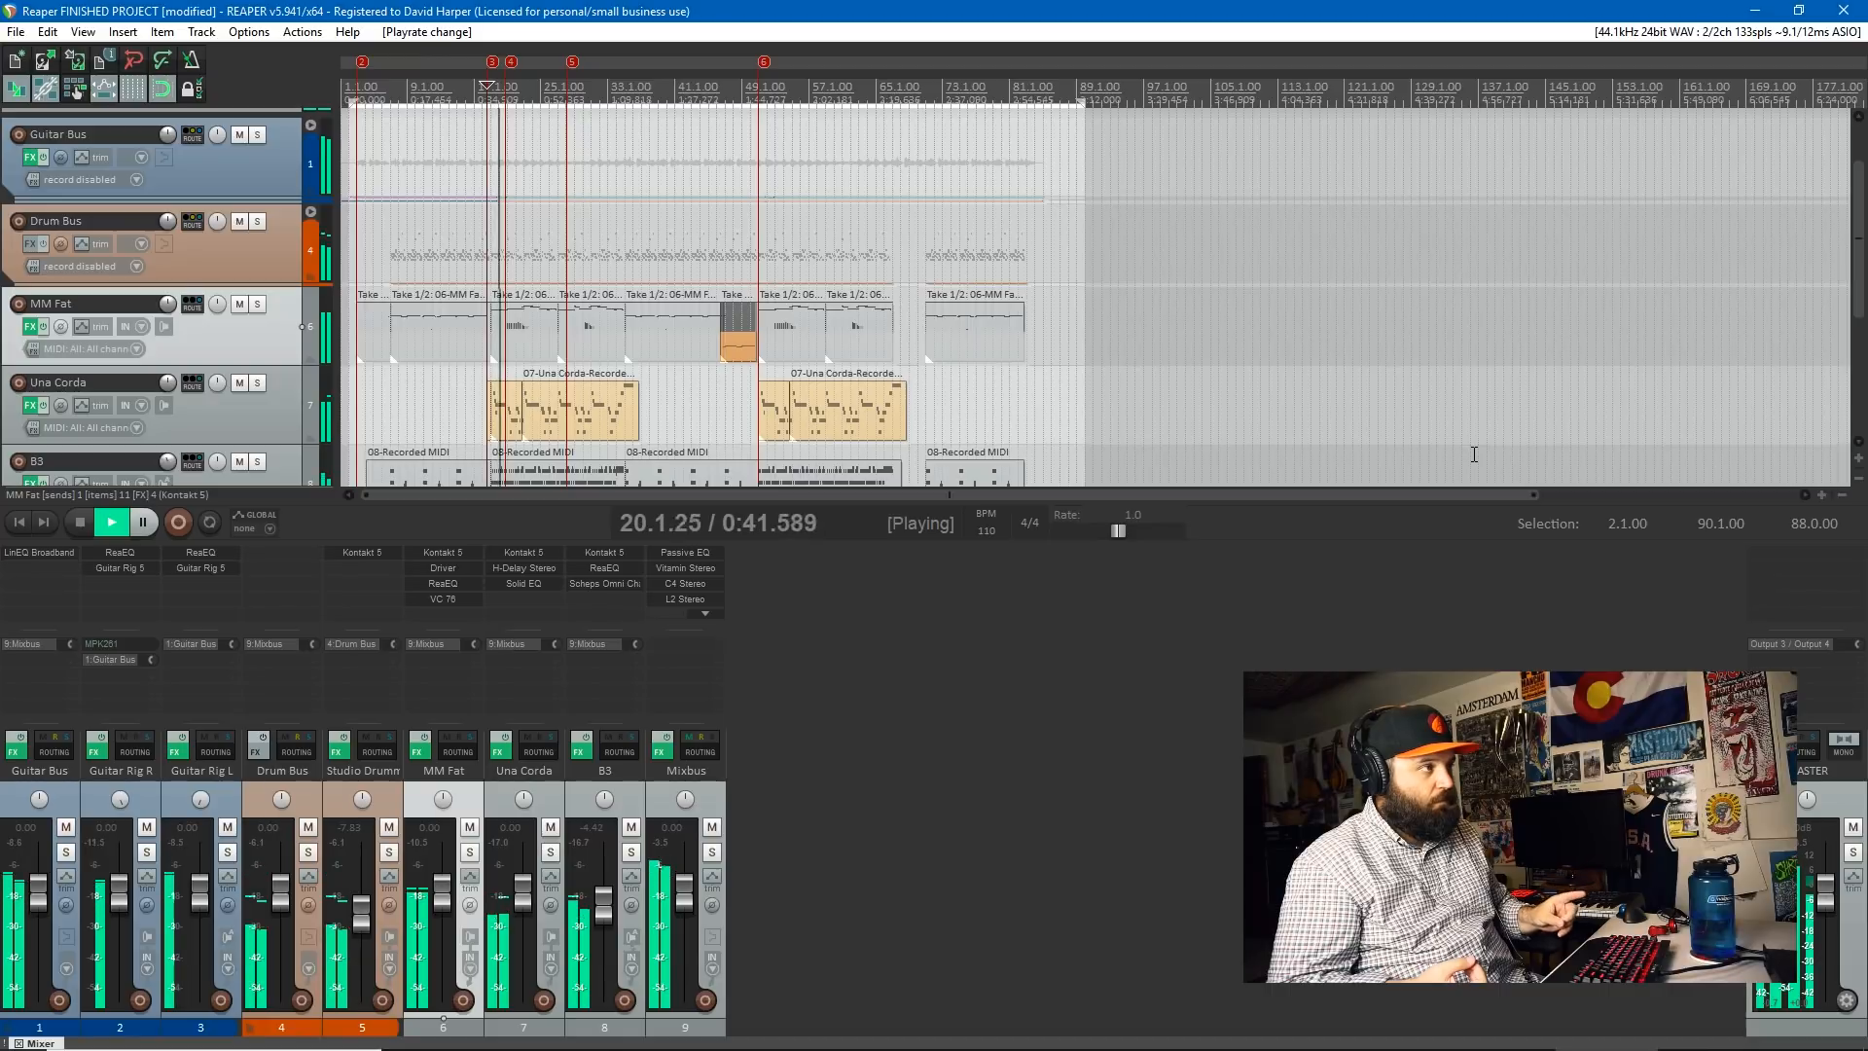
key(space)
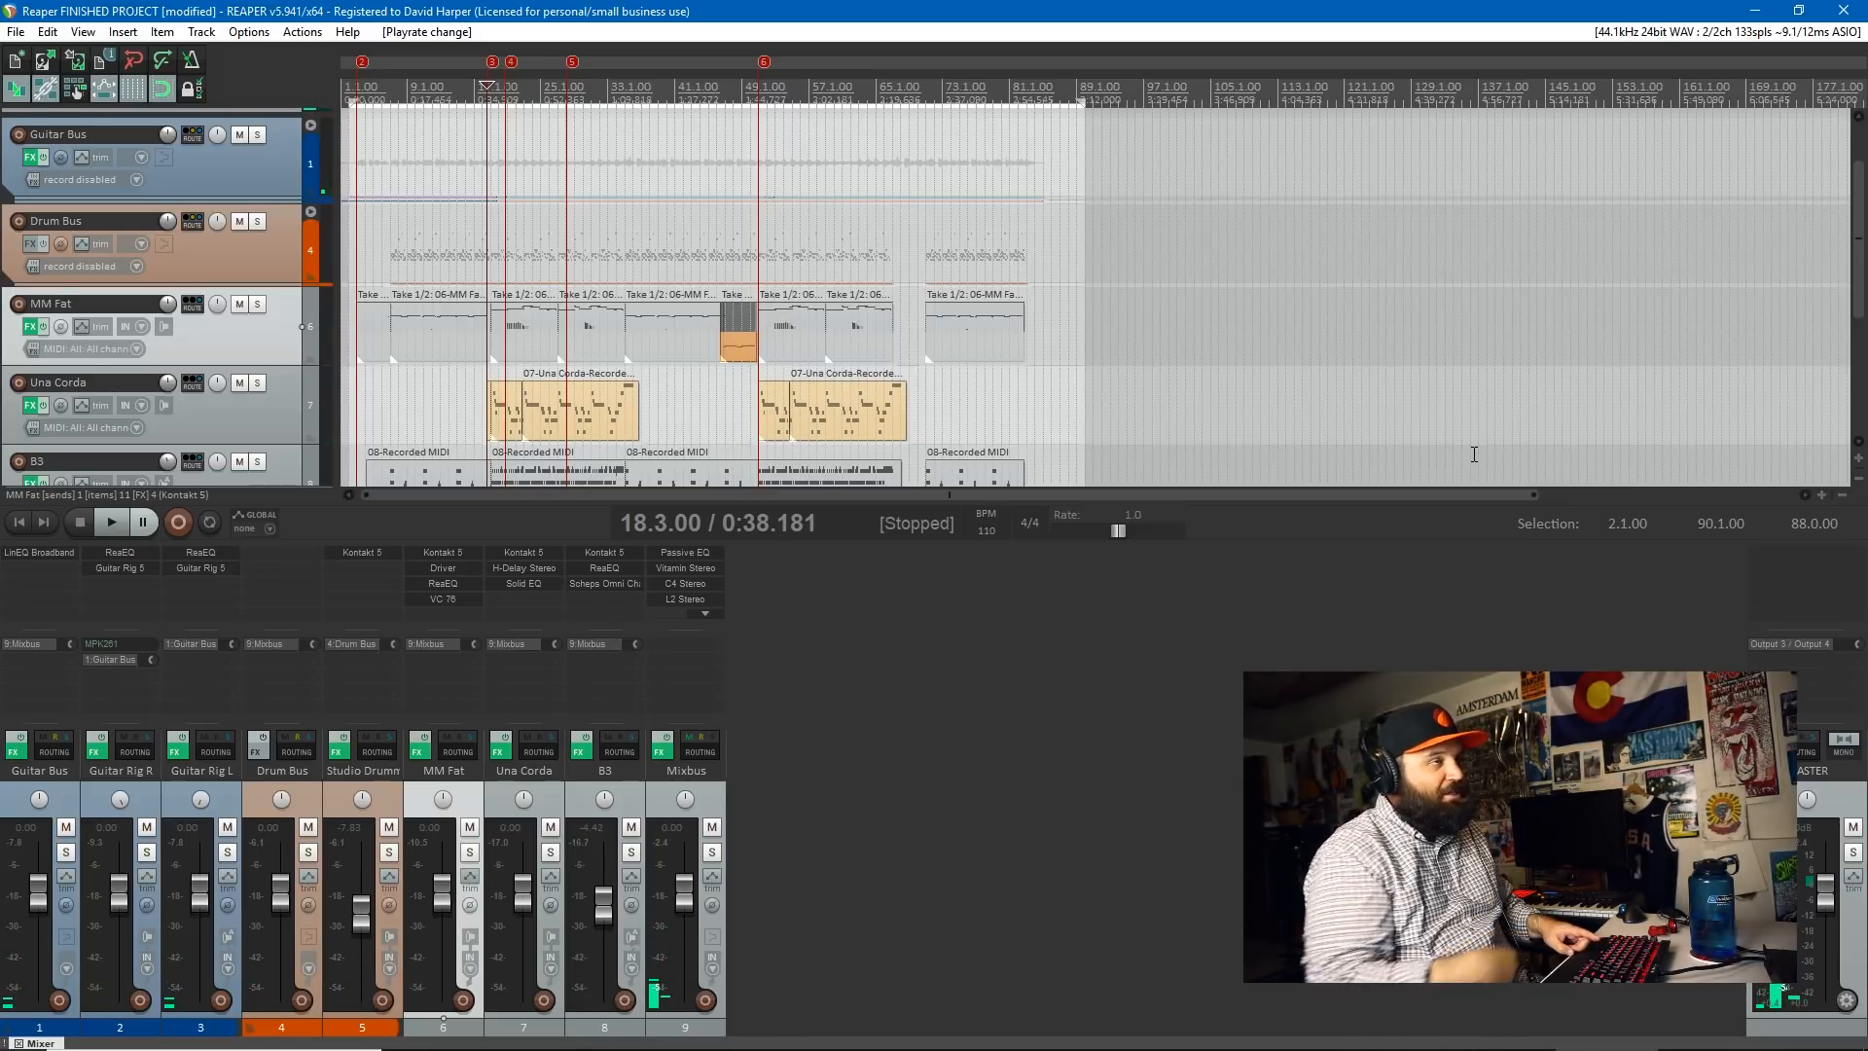
key(space)
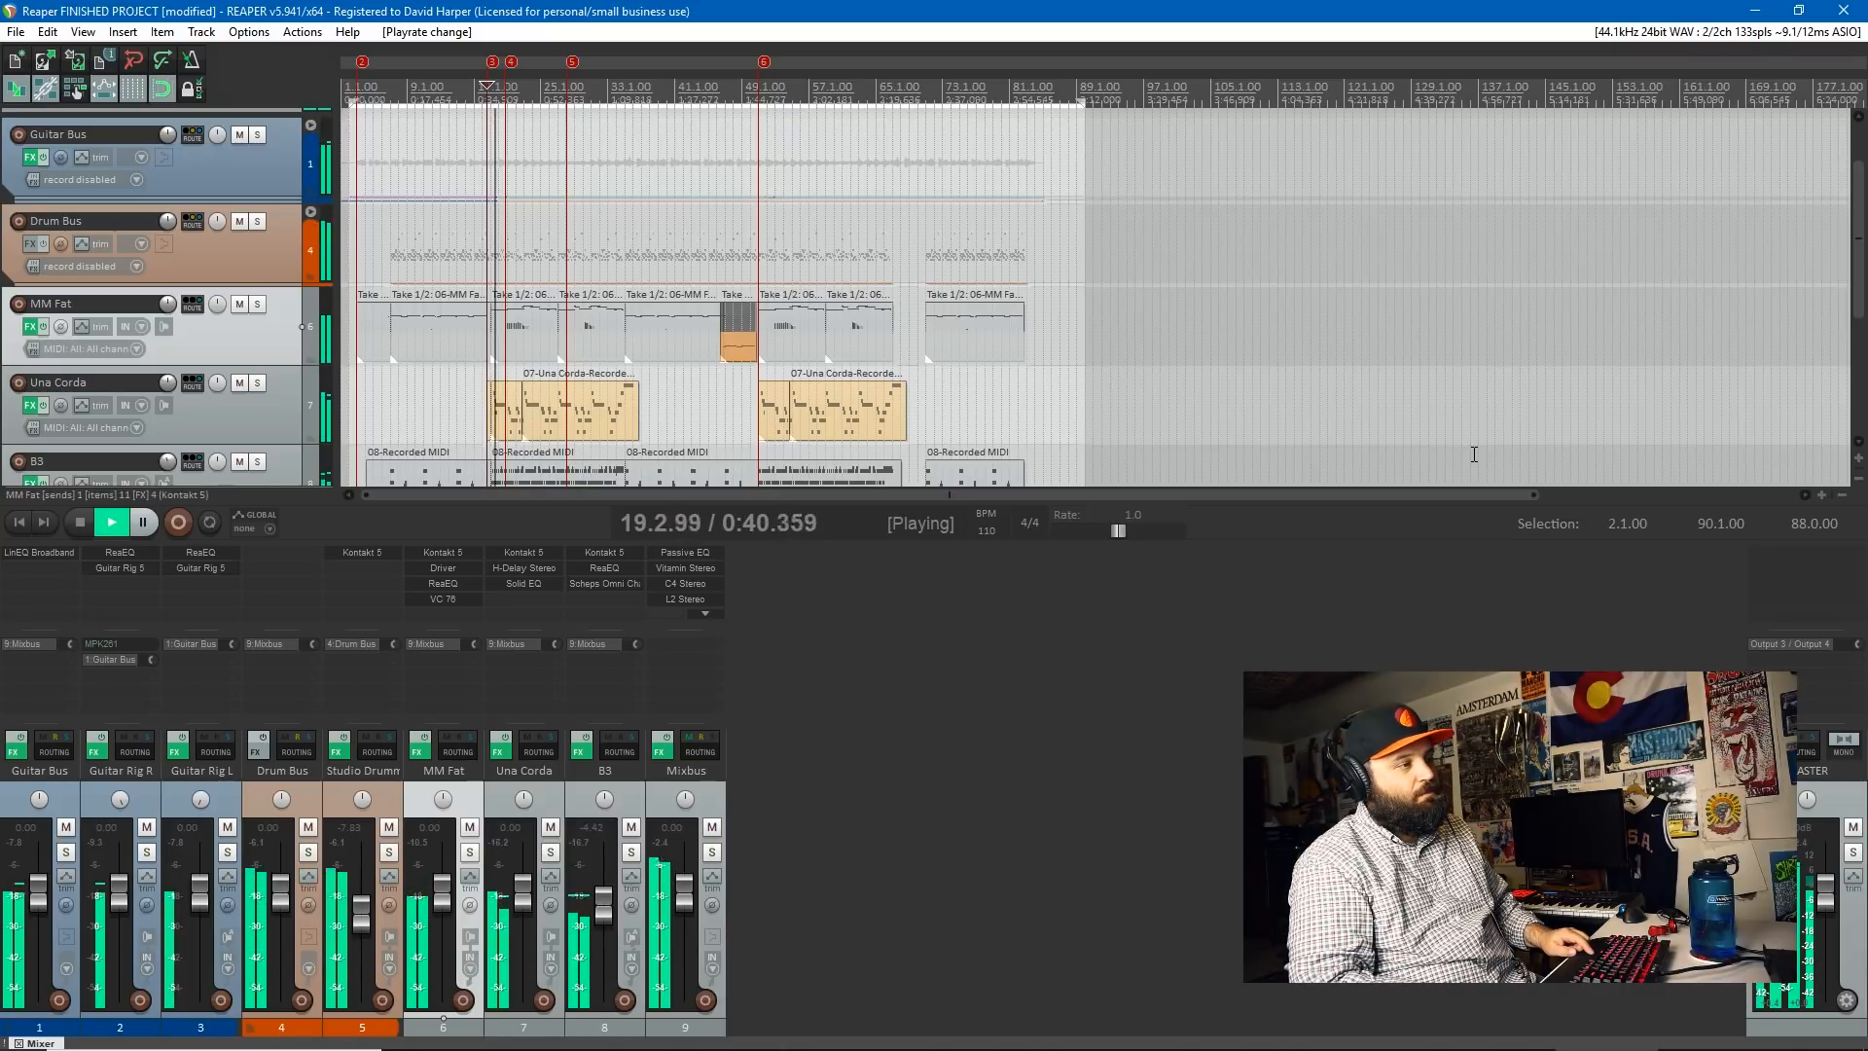
key(space)
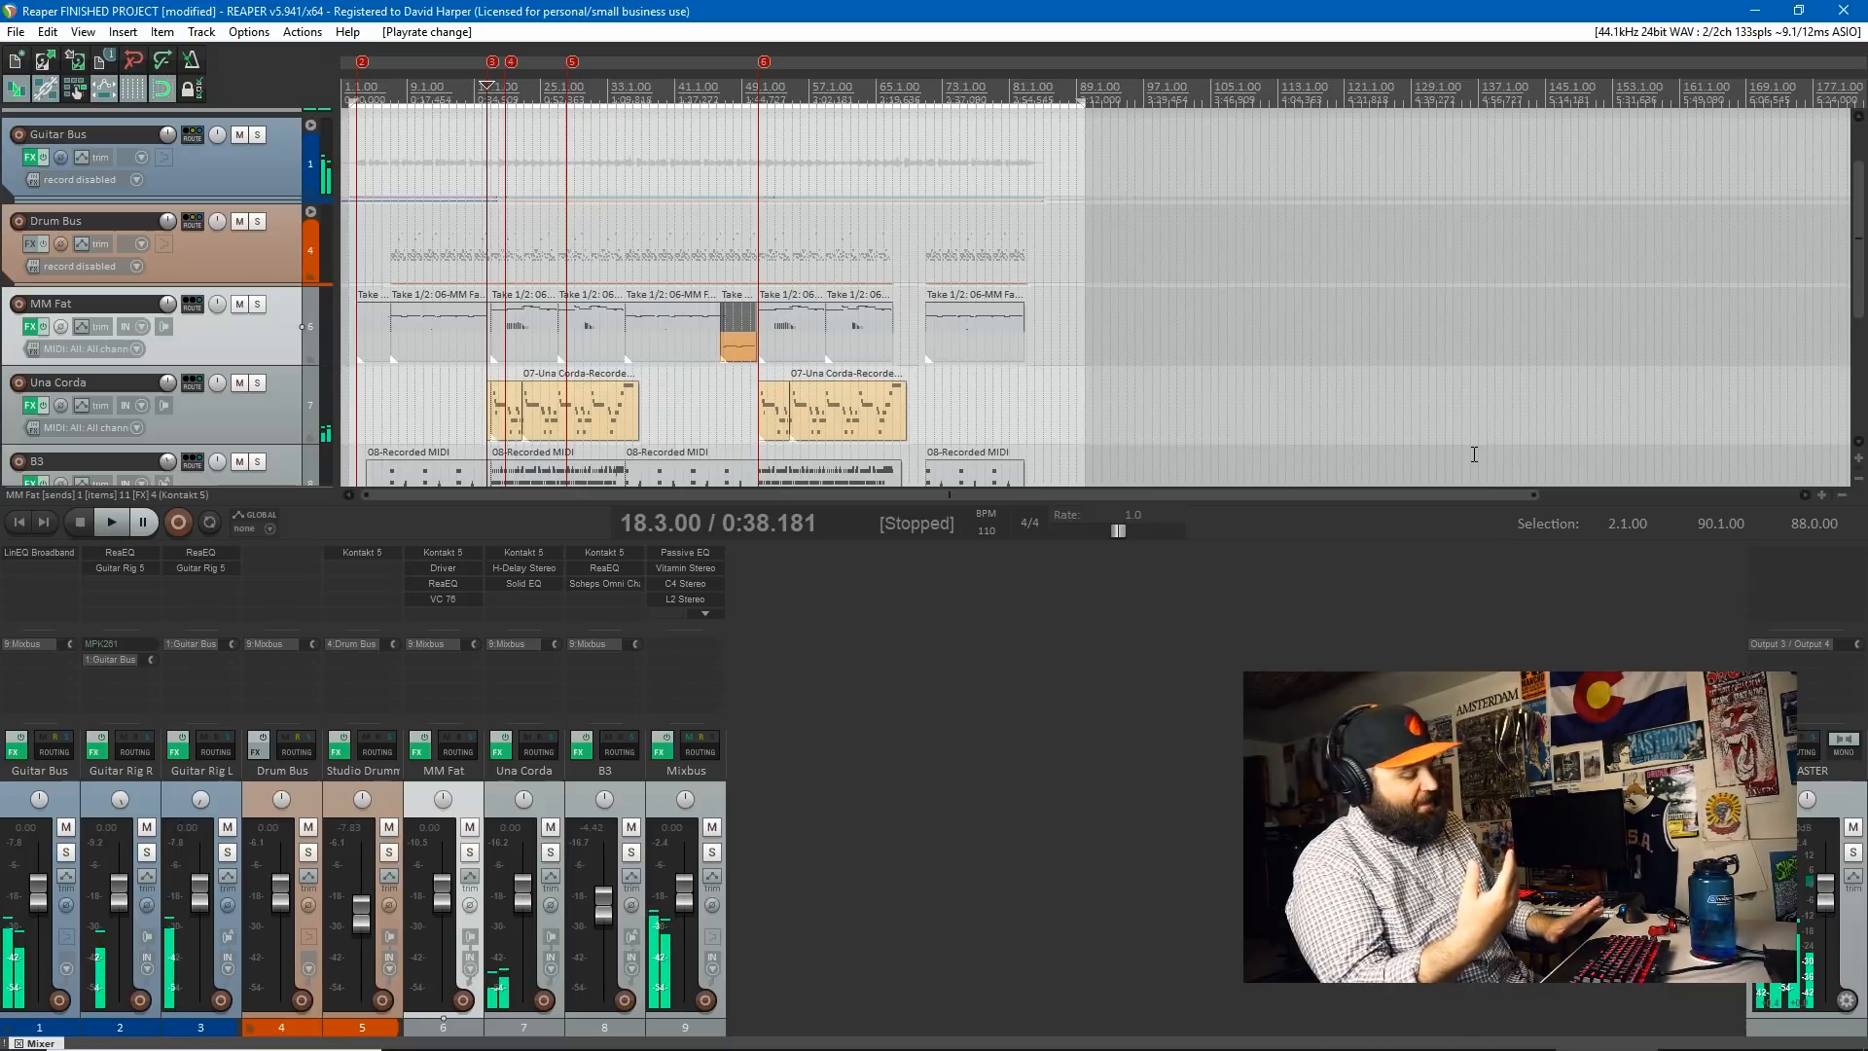
- Play the project again, pause it partway, and return the cursor to marker 3
key(space)
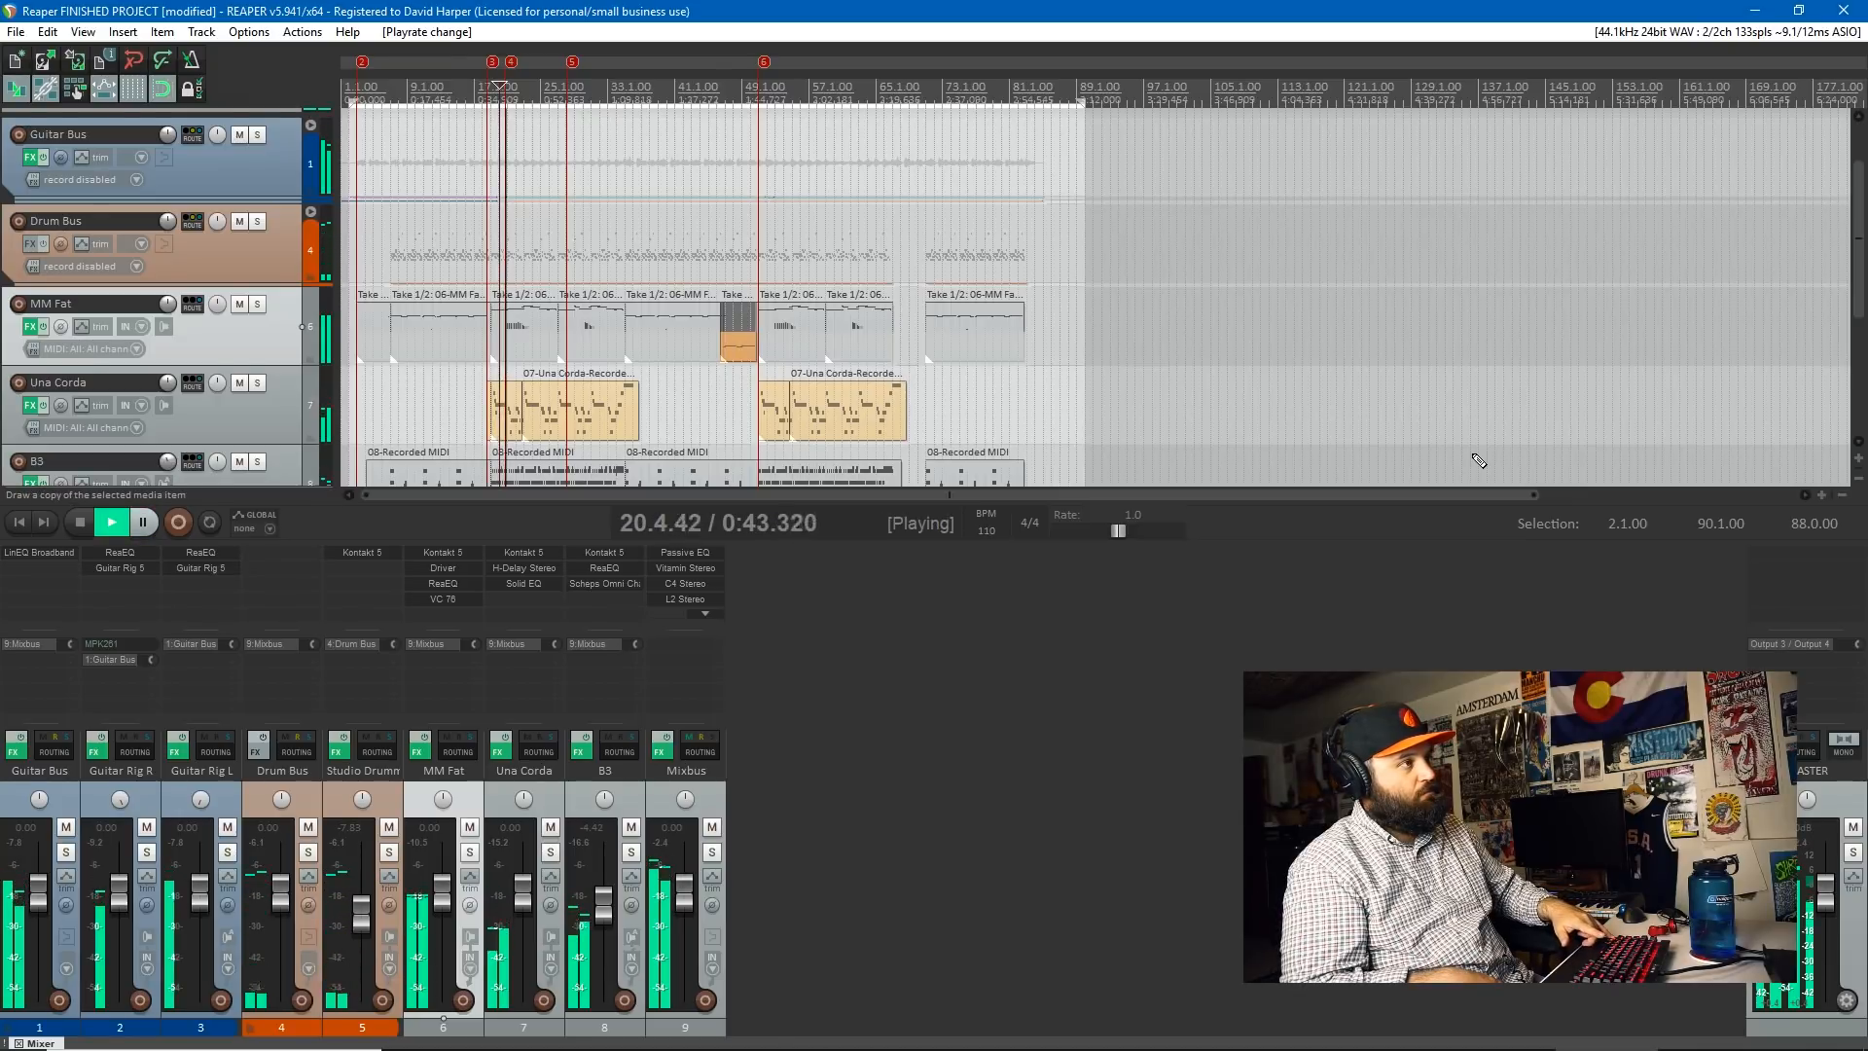
key(ctrl+space)
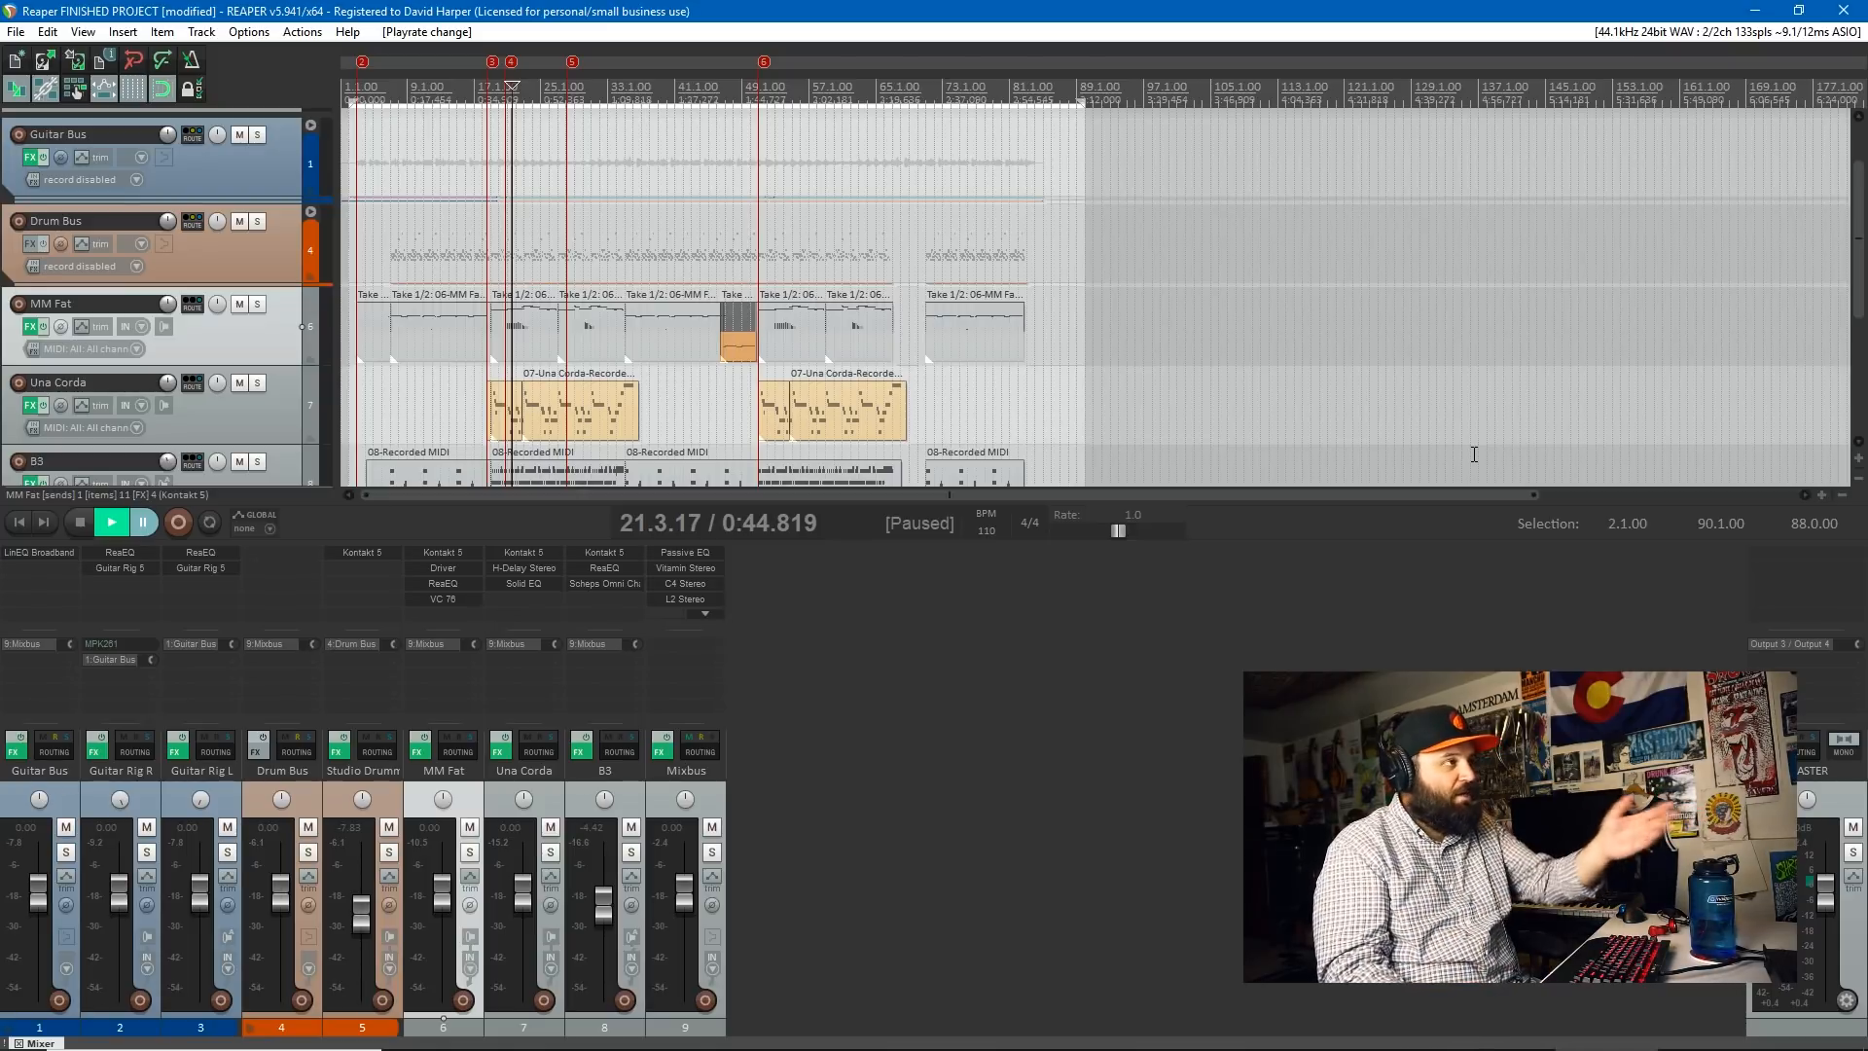
key(3)
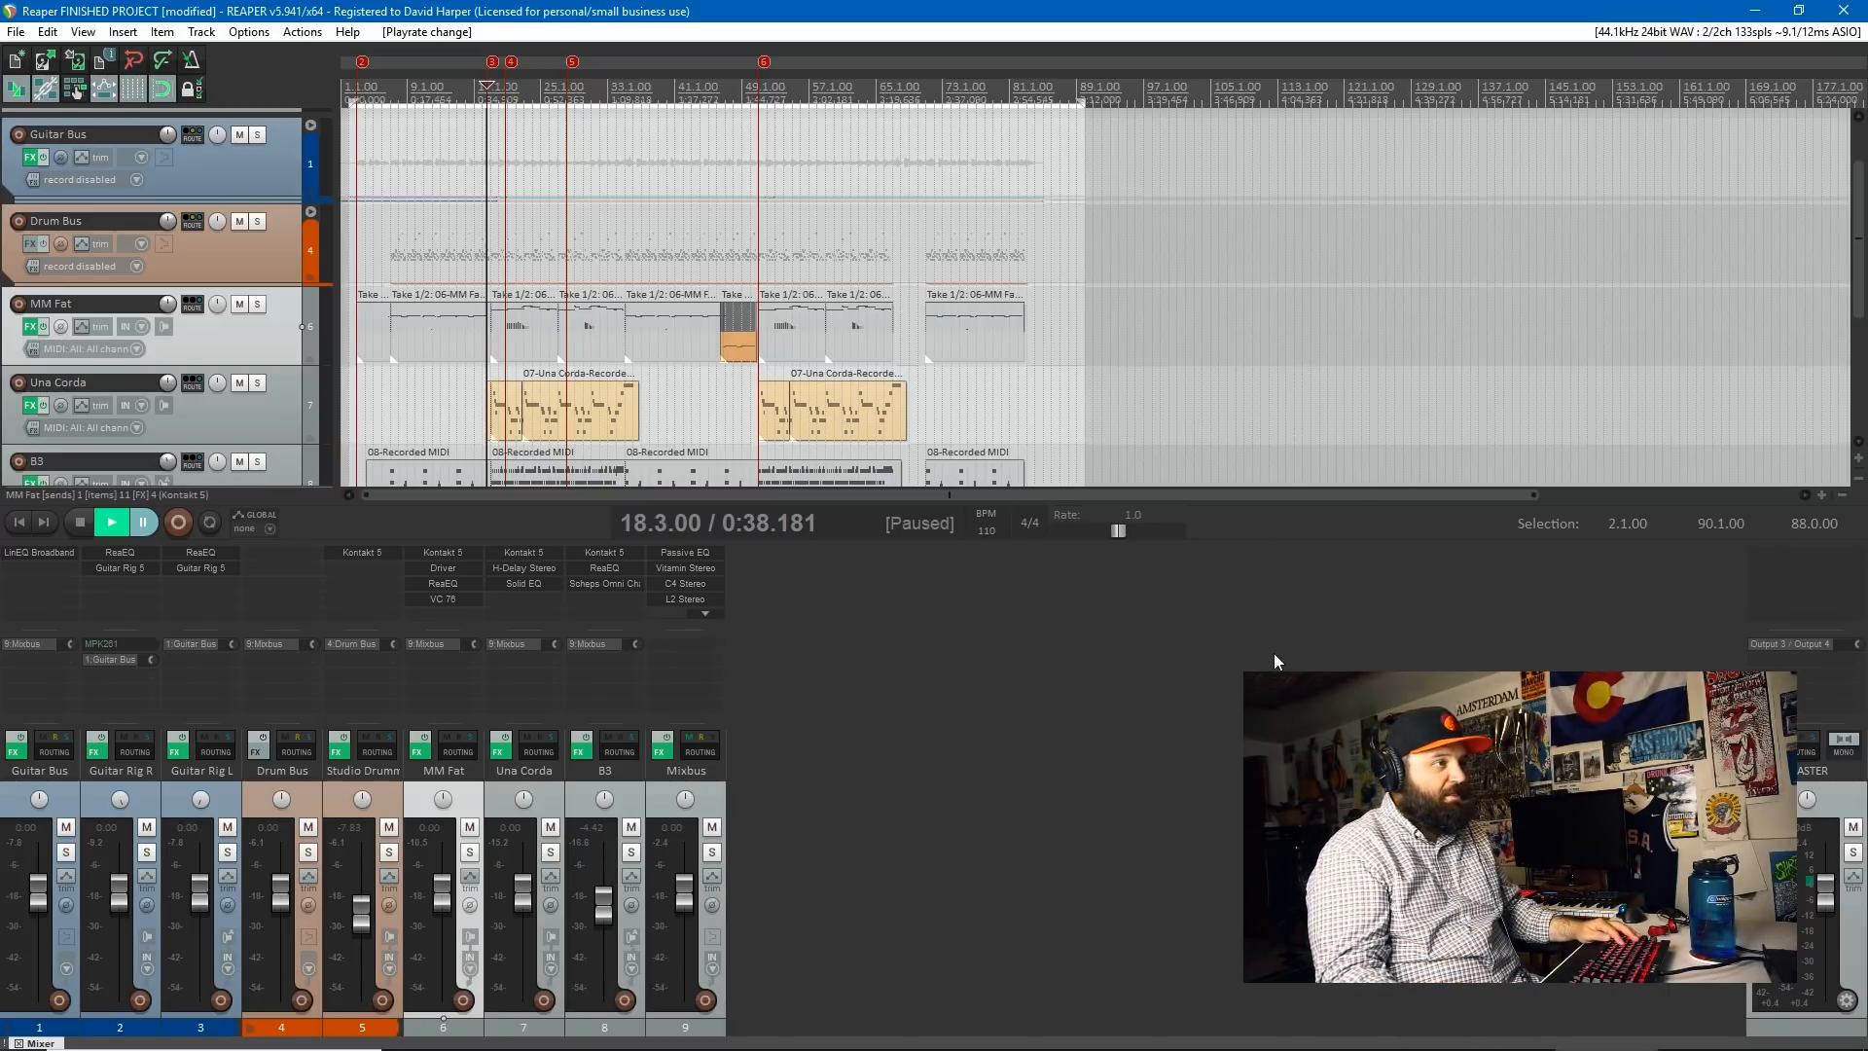
- Hide the mixer and move the cursor to marker 1 at the project start
key(ctrl+m)
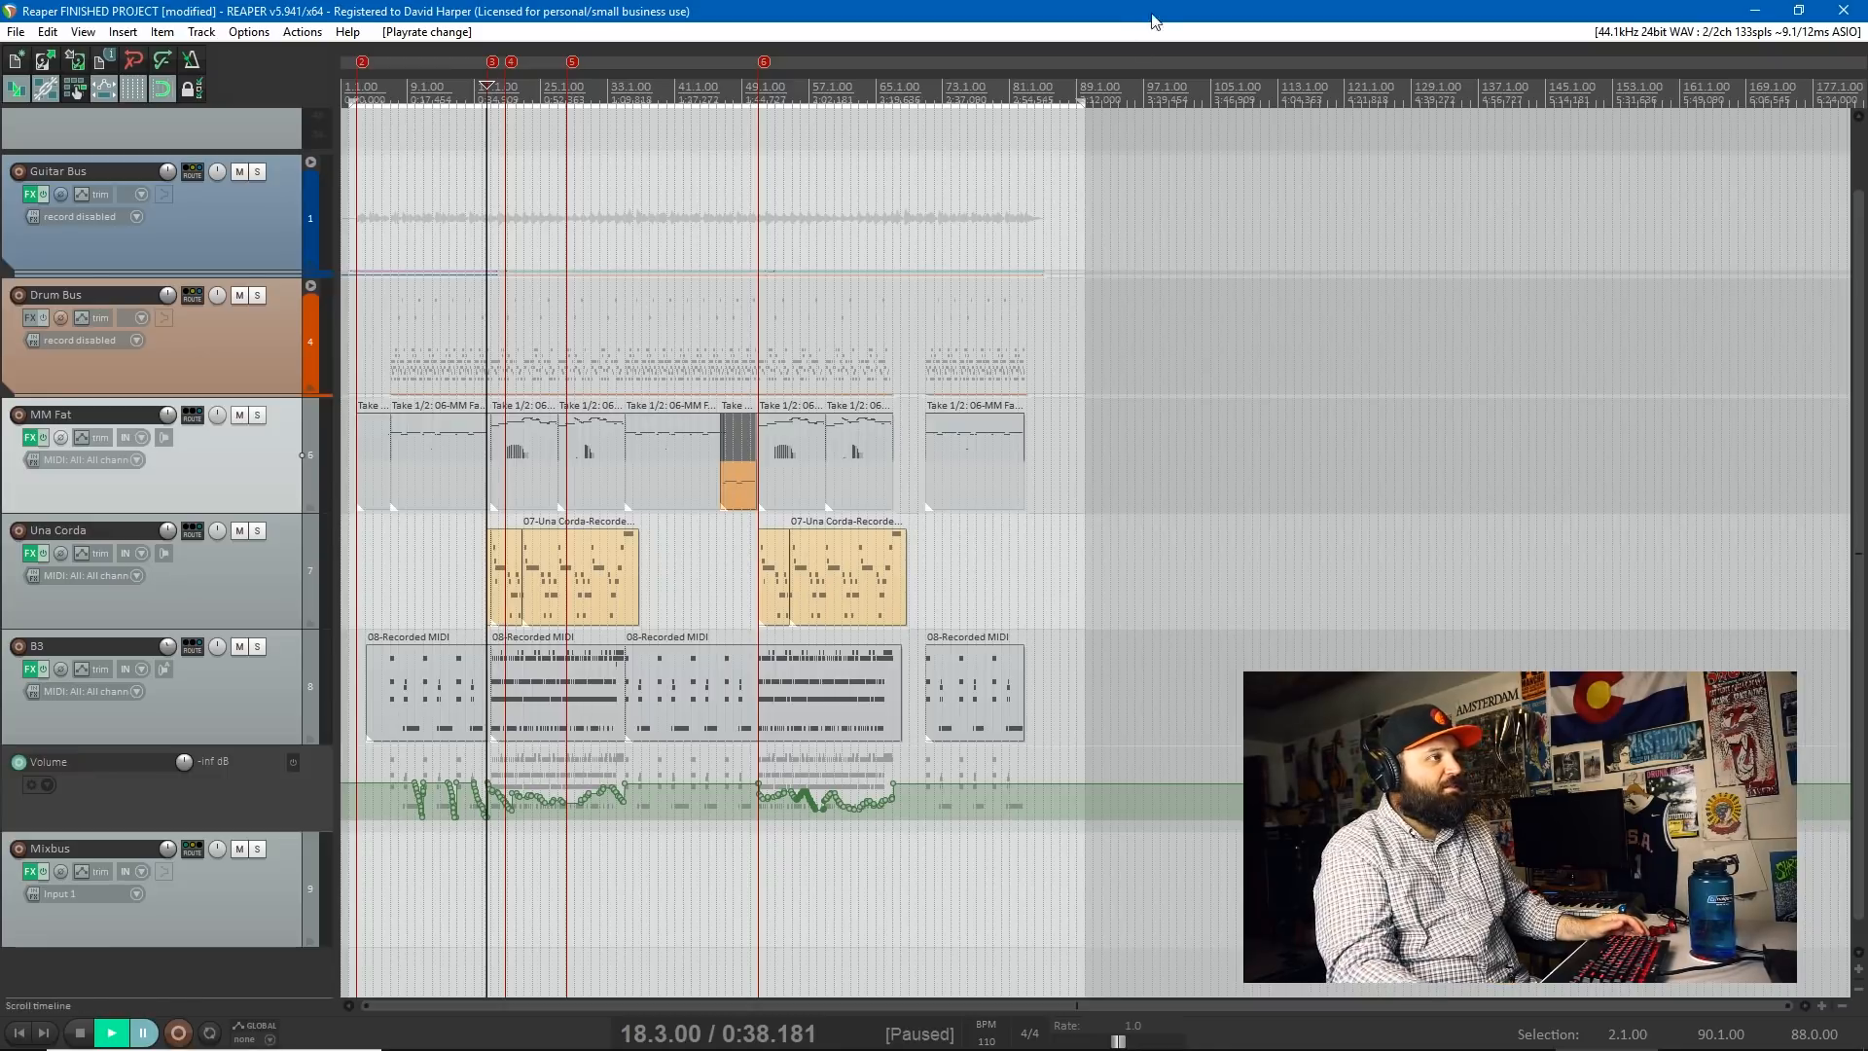
key(Home)
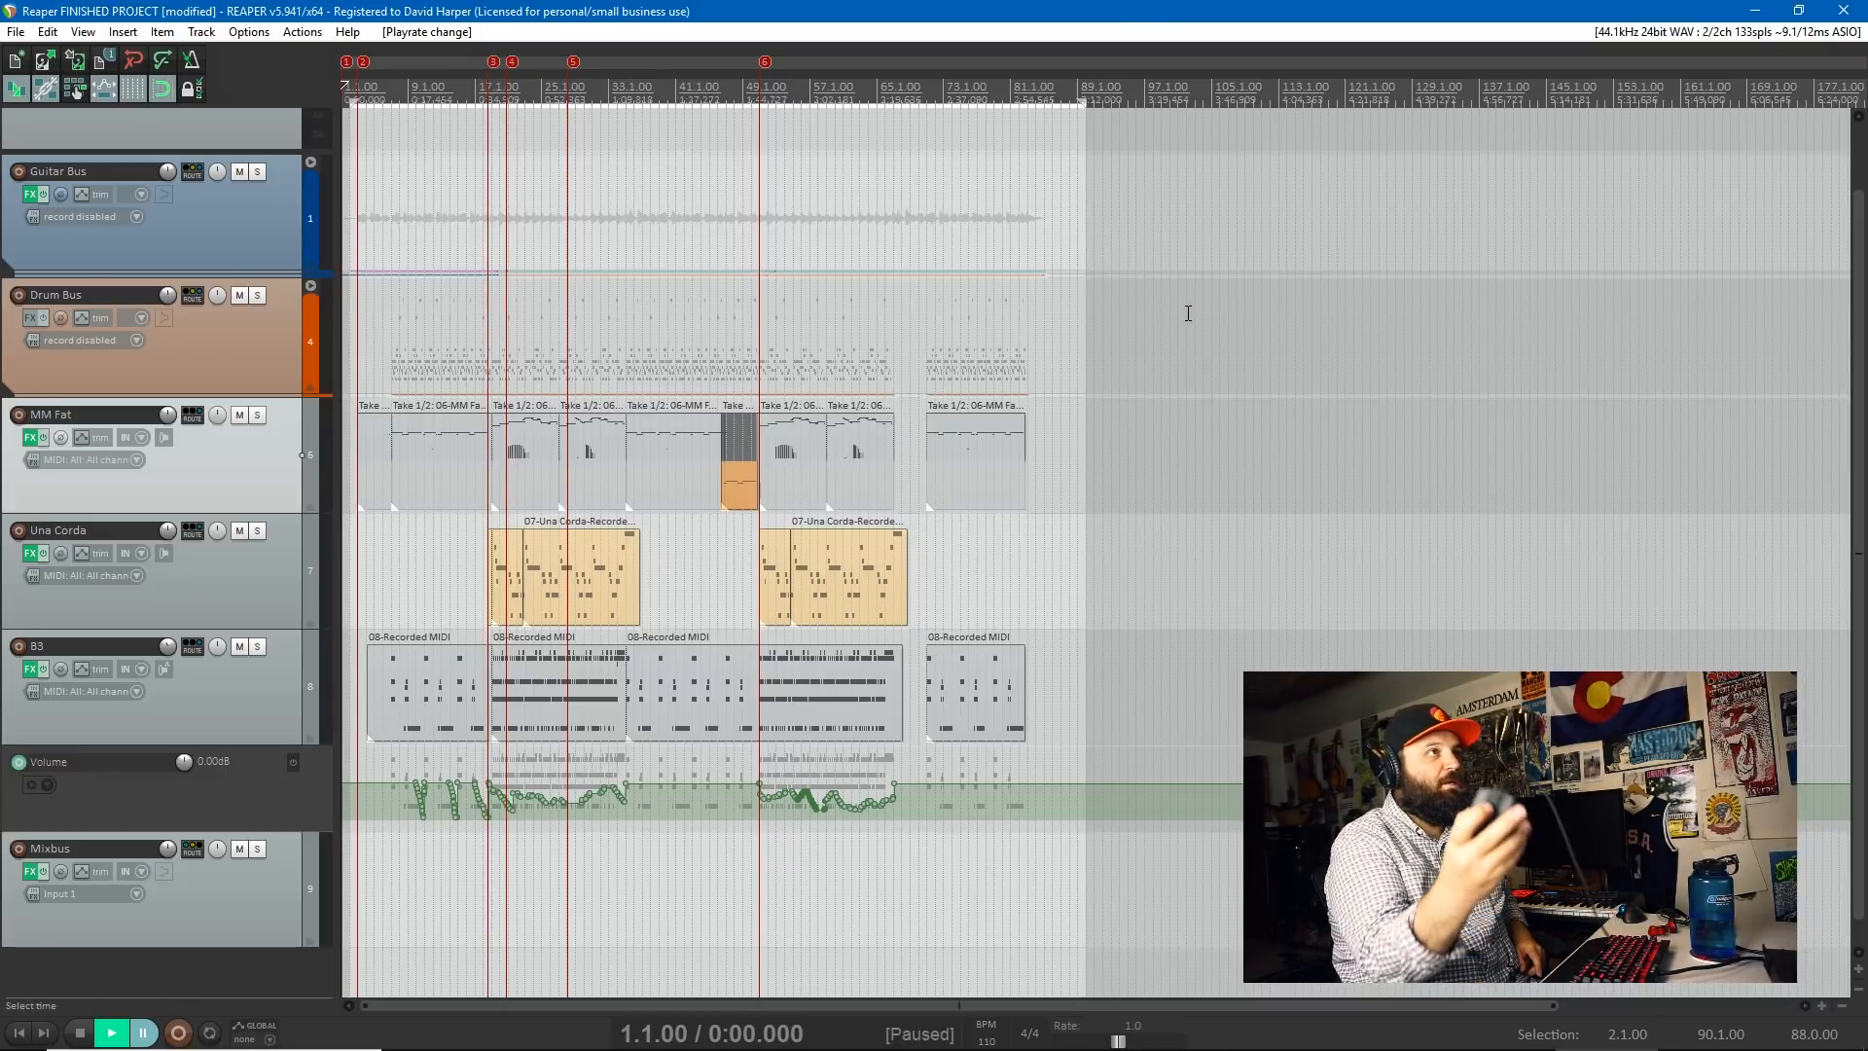
- Expand the Guitar Bus folder to show its Guitar Rig R and Guitar Rig L tracks
scroll(1188, 312, up, 3)
scroll(1187, 313, up, 3)
scroll(1188, 313, down, 6)
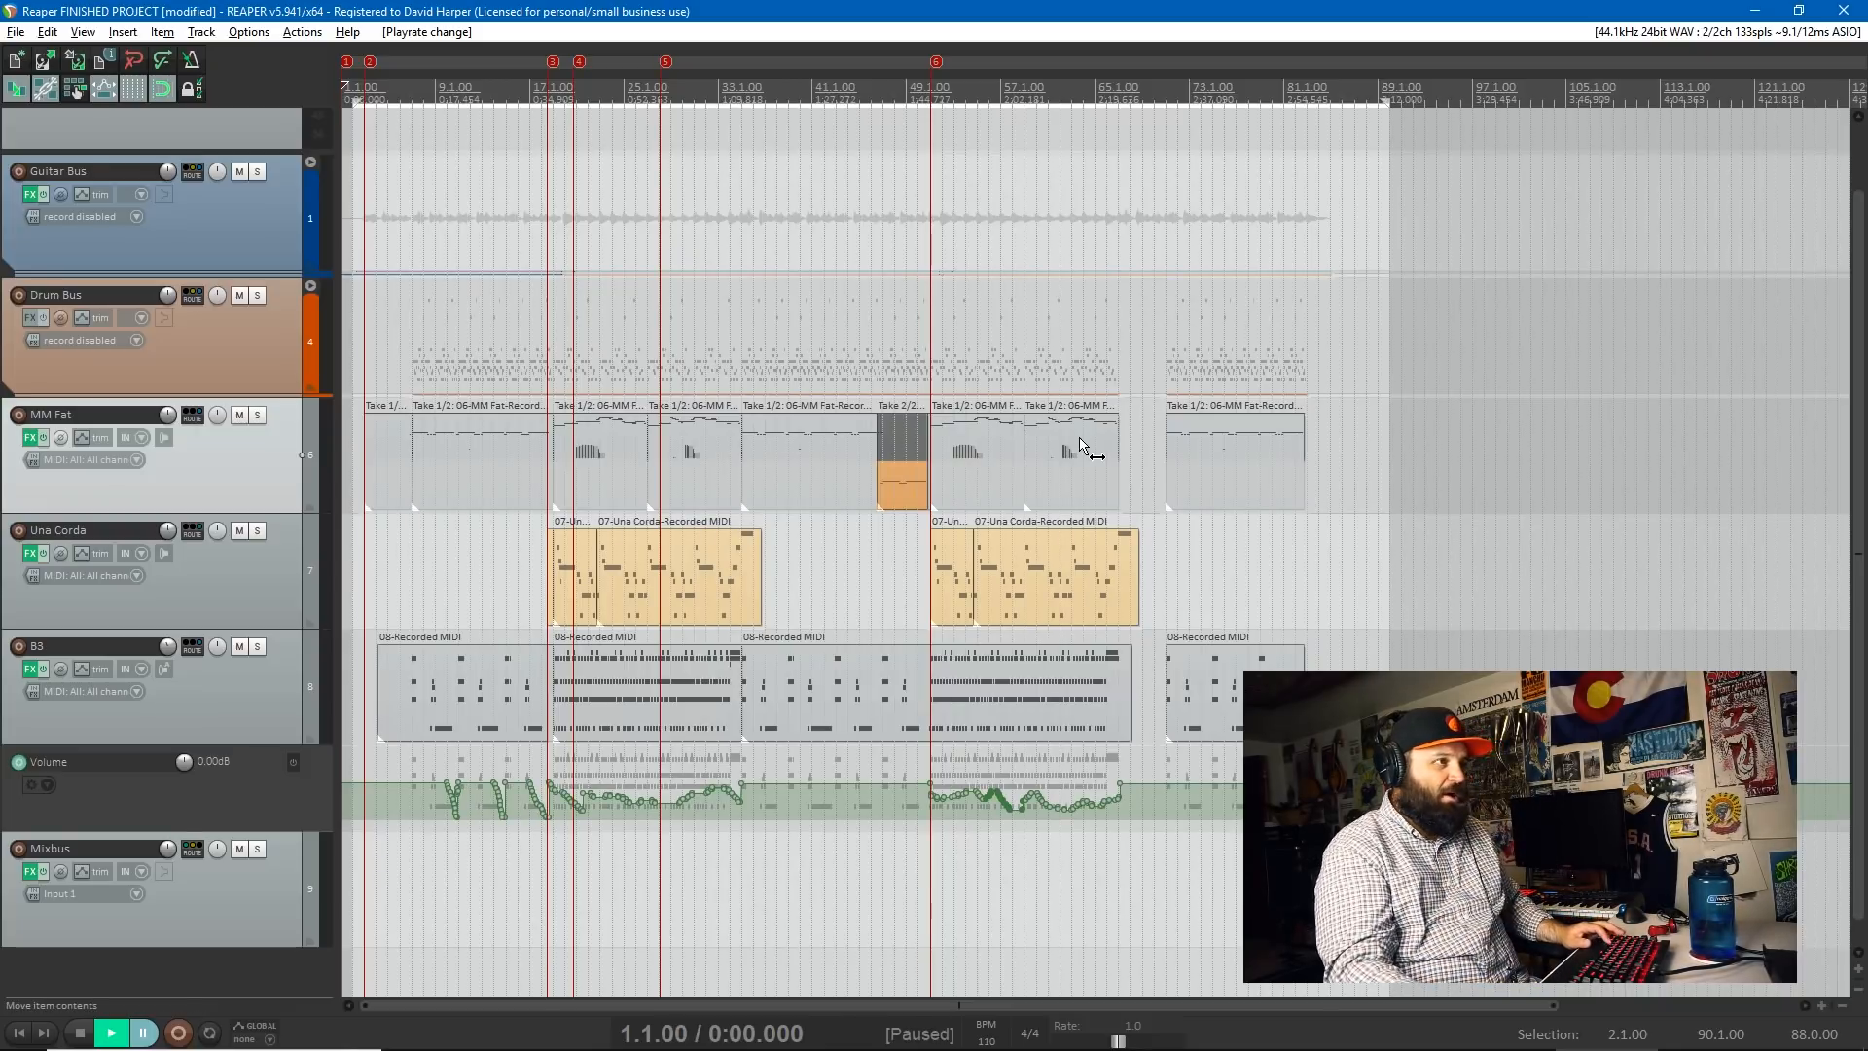
scroll(1090, 438, right, 8)
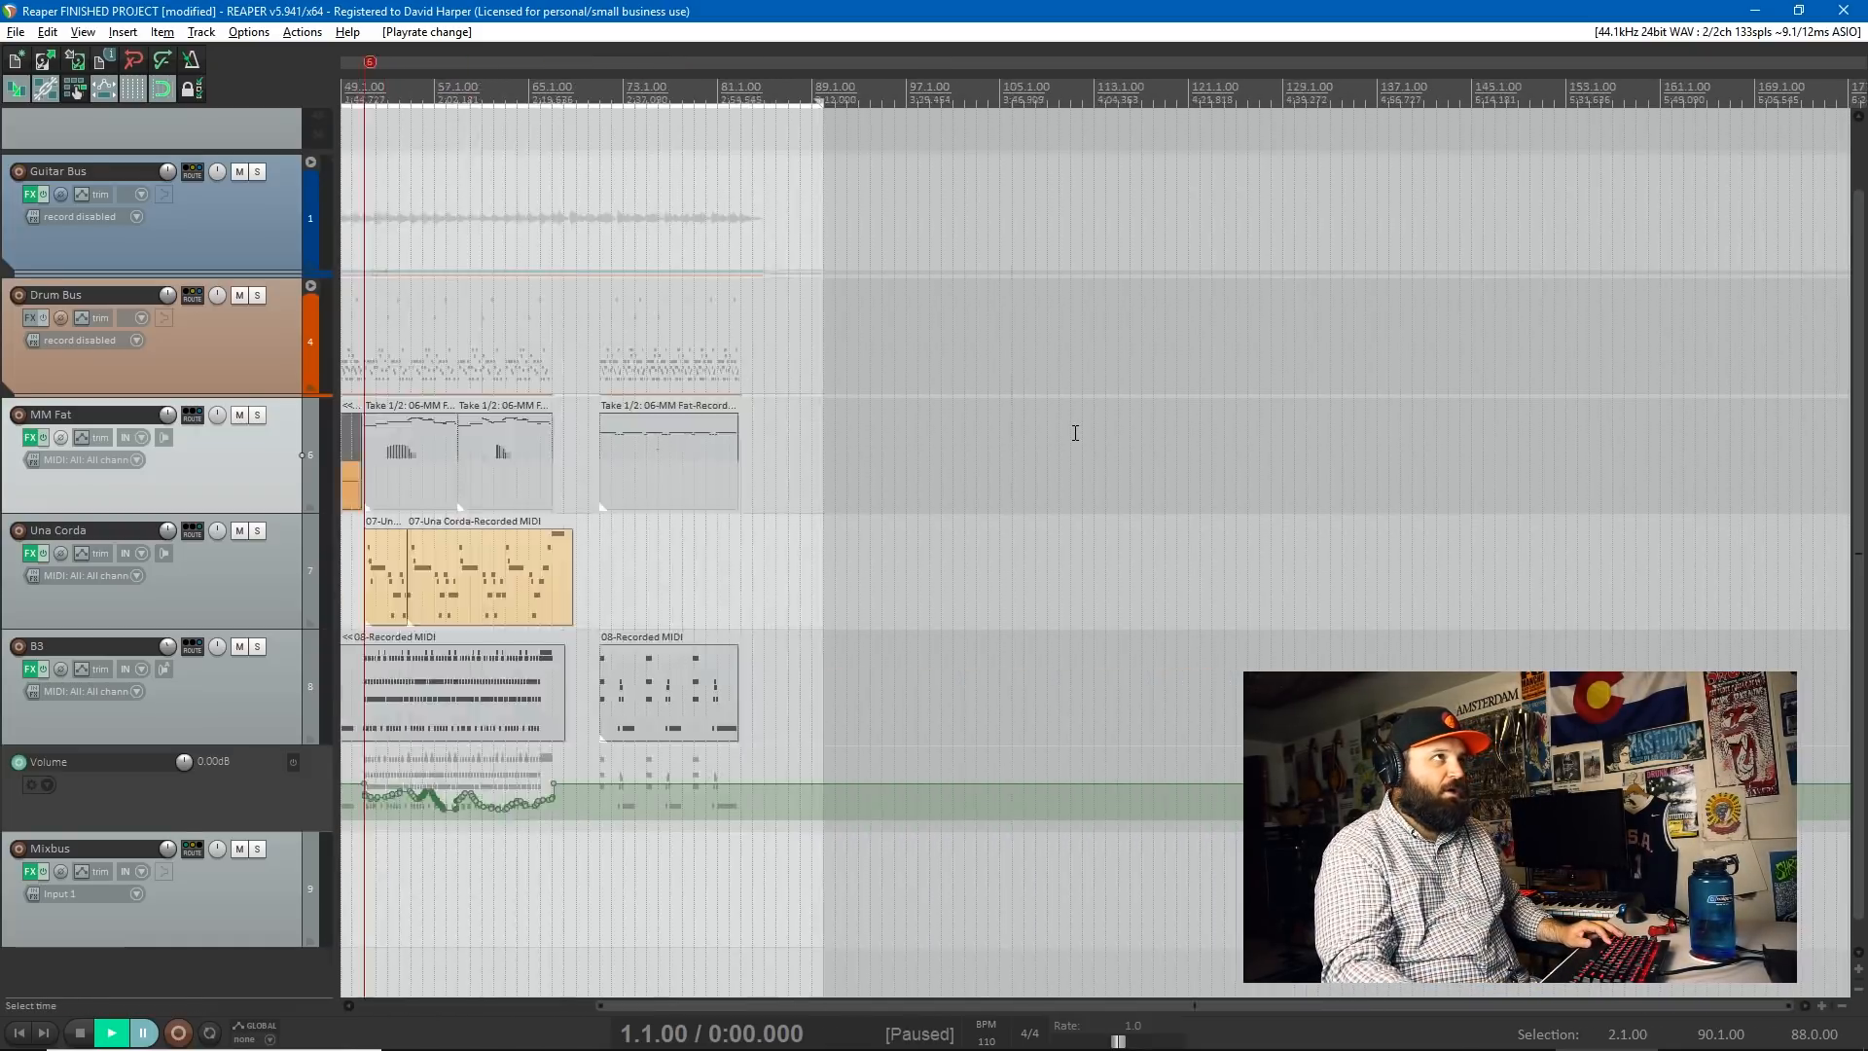
scroll(1084, 444, left, 8)
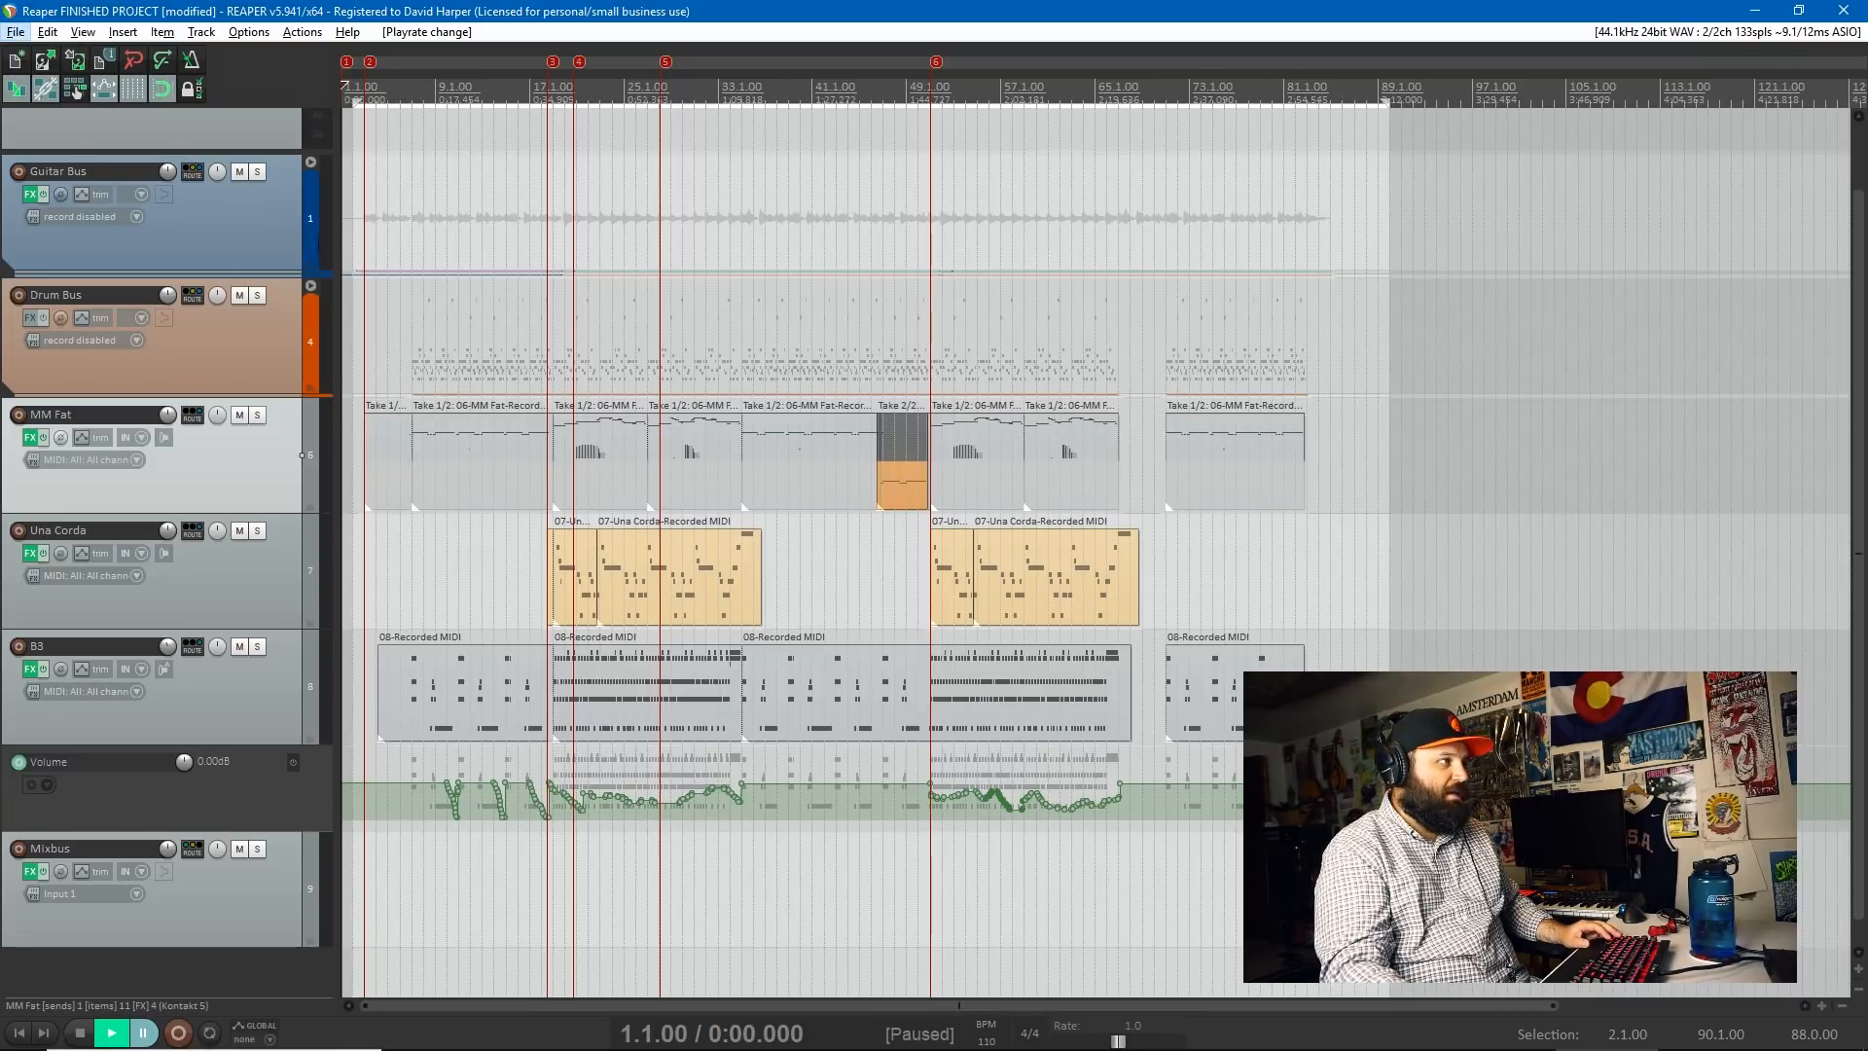
click(312, 163)
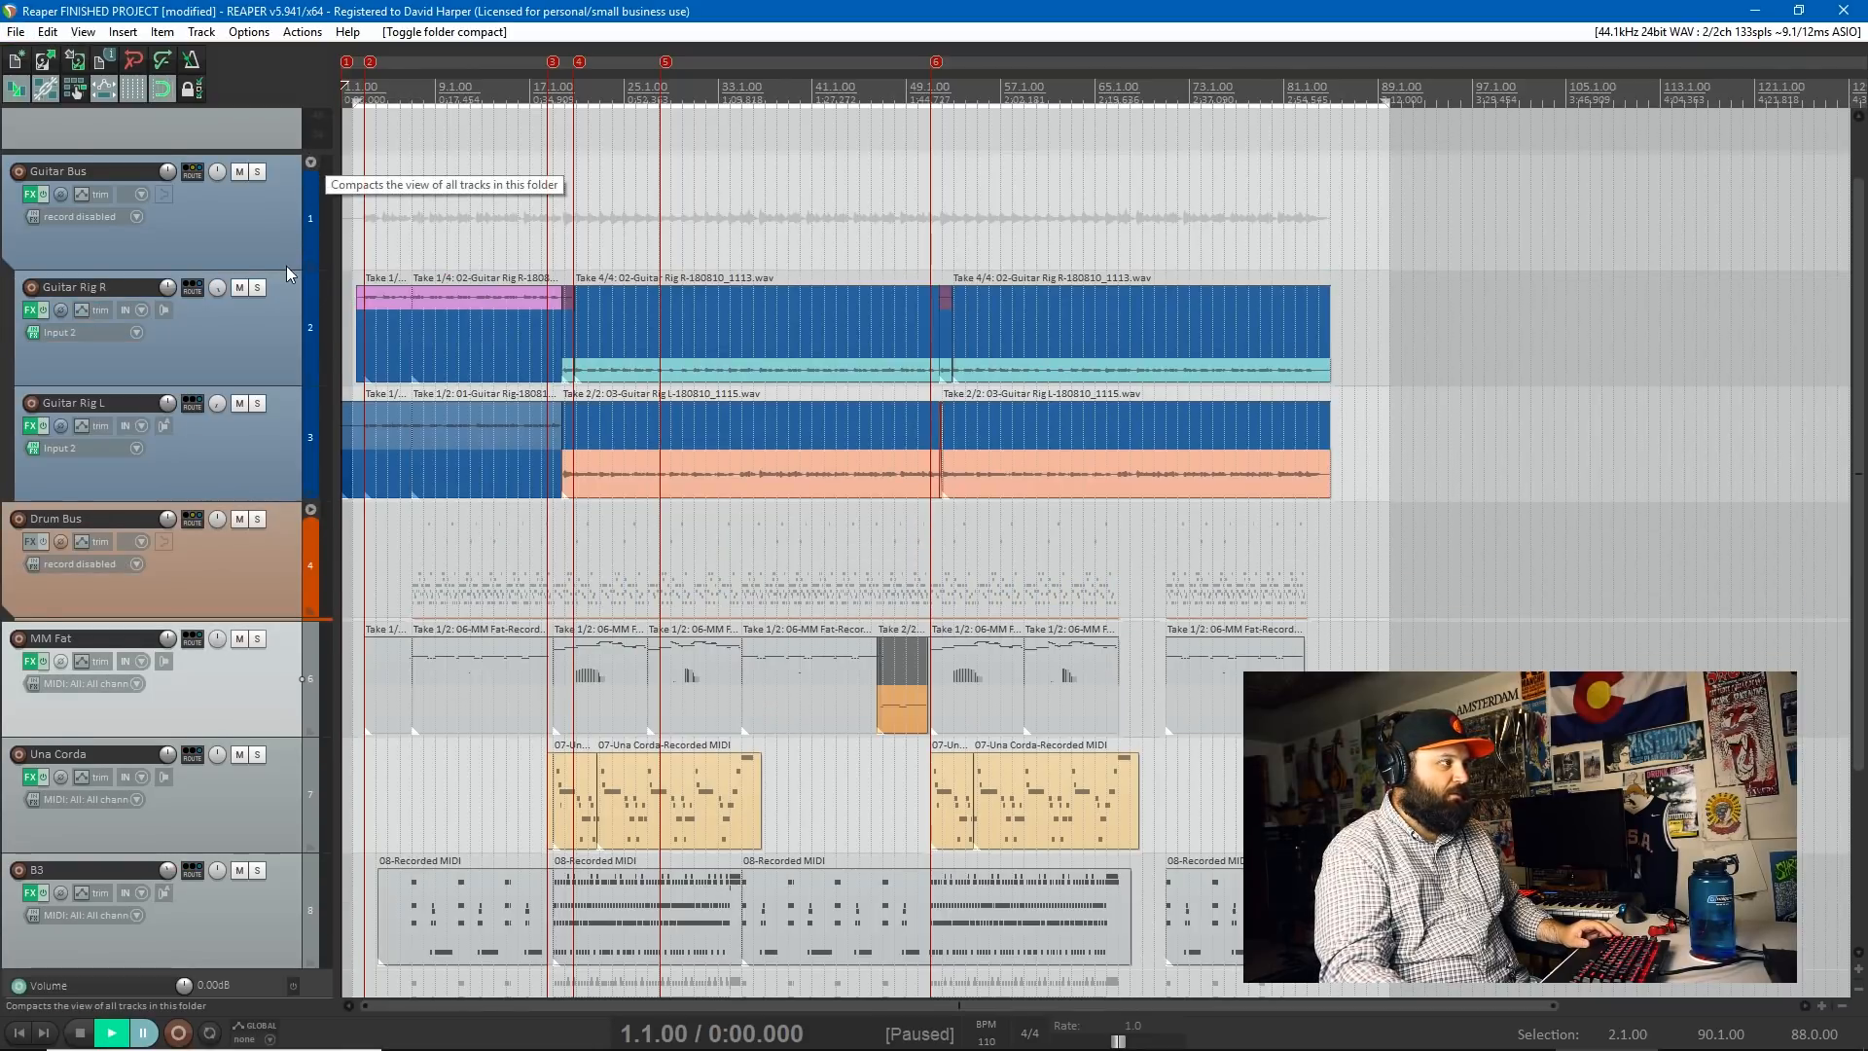
- Examine the arrangement from the Master track down to the B3 volume envelope and the Mixbus track
scroll(286, 266, down, 2)
scroll(289, 276, up, 3)
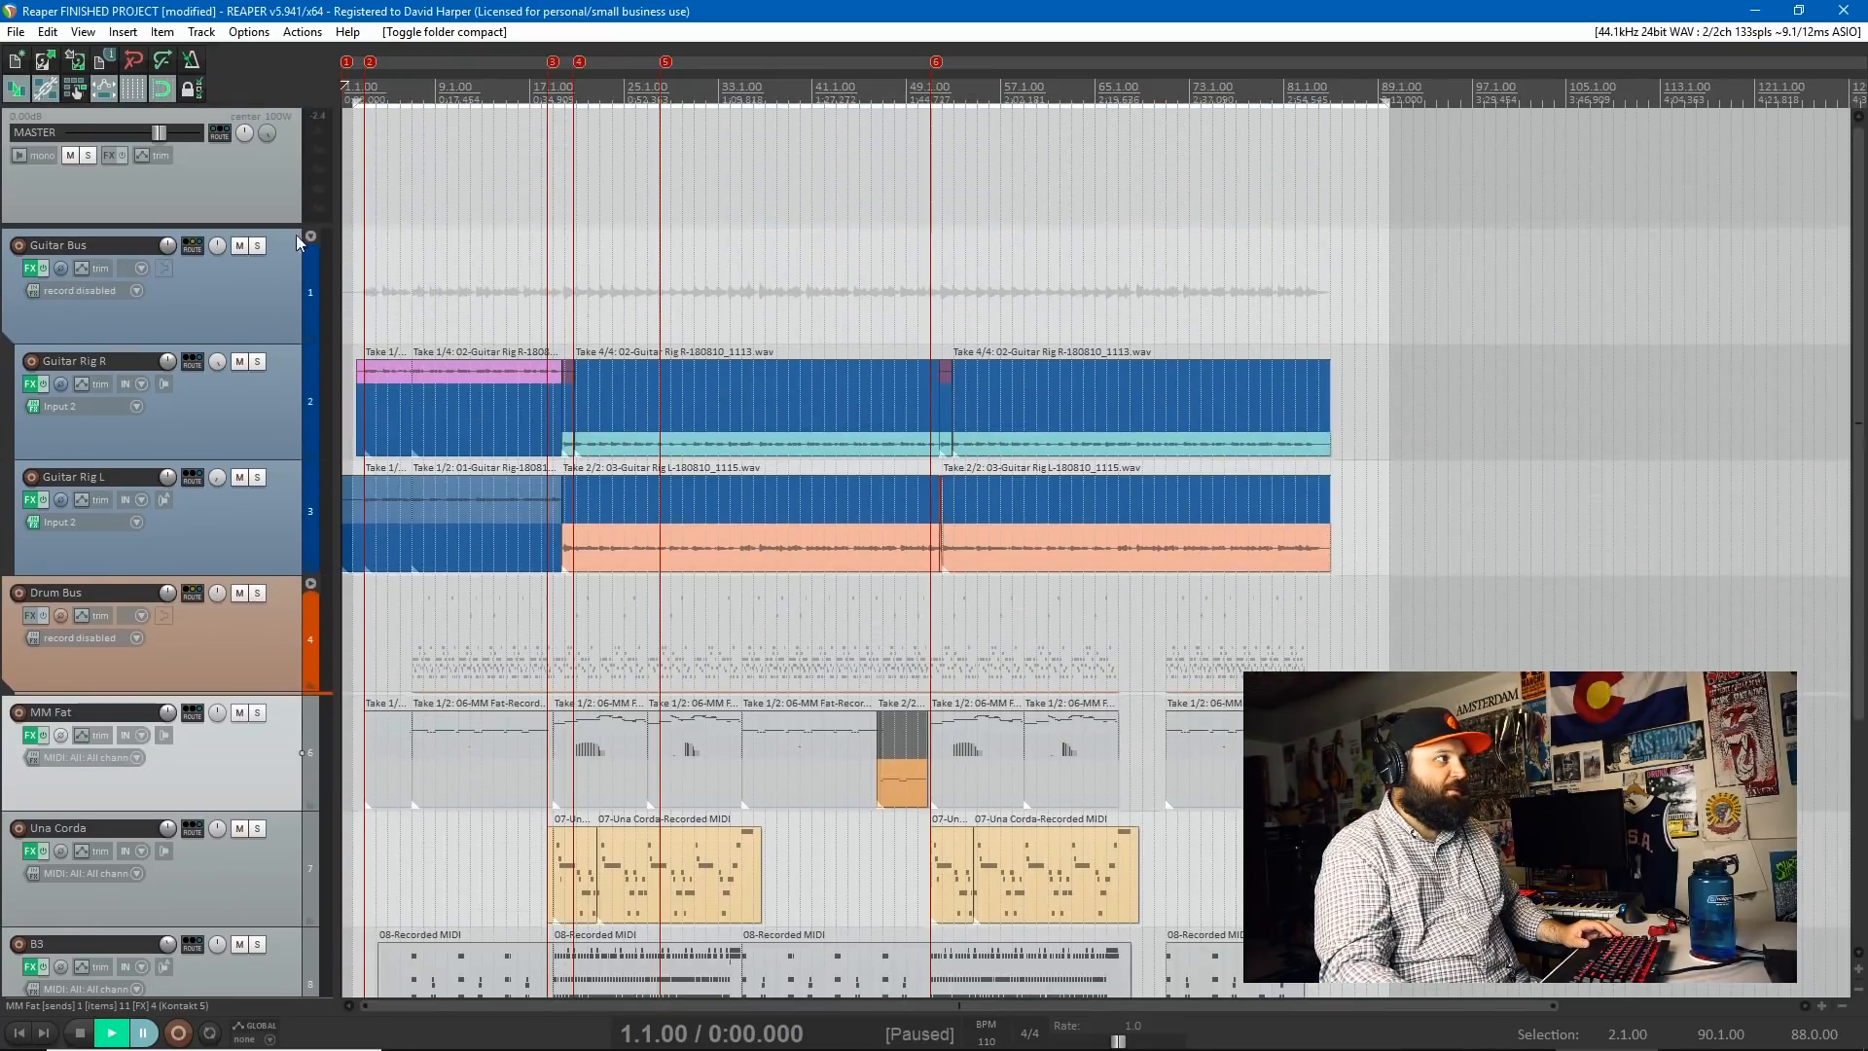
scroll(189, 179, down, 5)
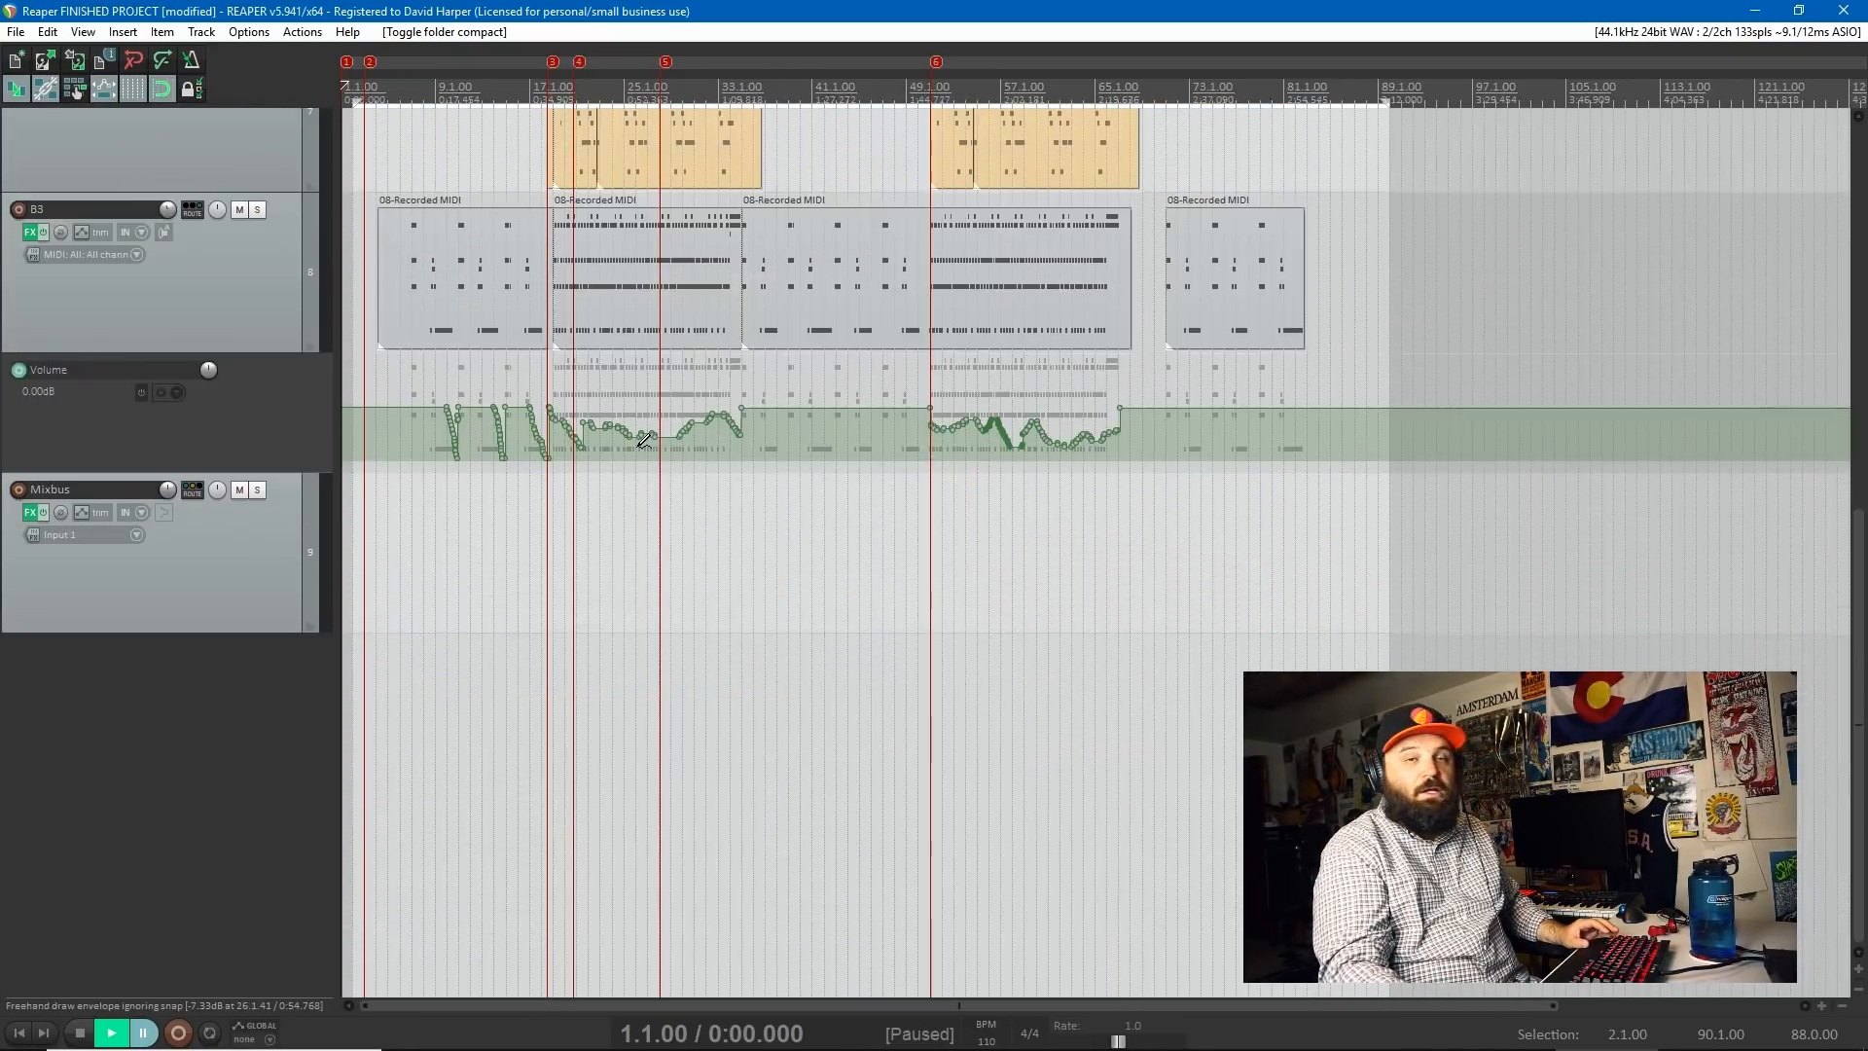
scroll(188, 180, up, 1)
scroll(632, 442, up, 2)
scroll(632, 442, down, 2)
scroll(632, 441, up, 3)
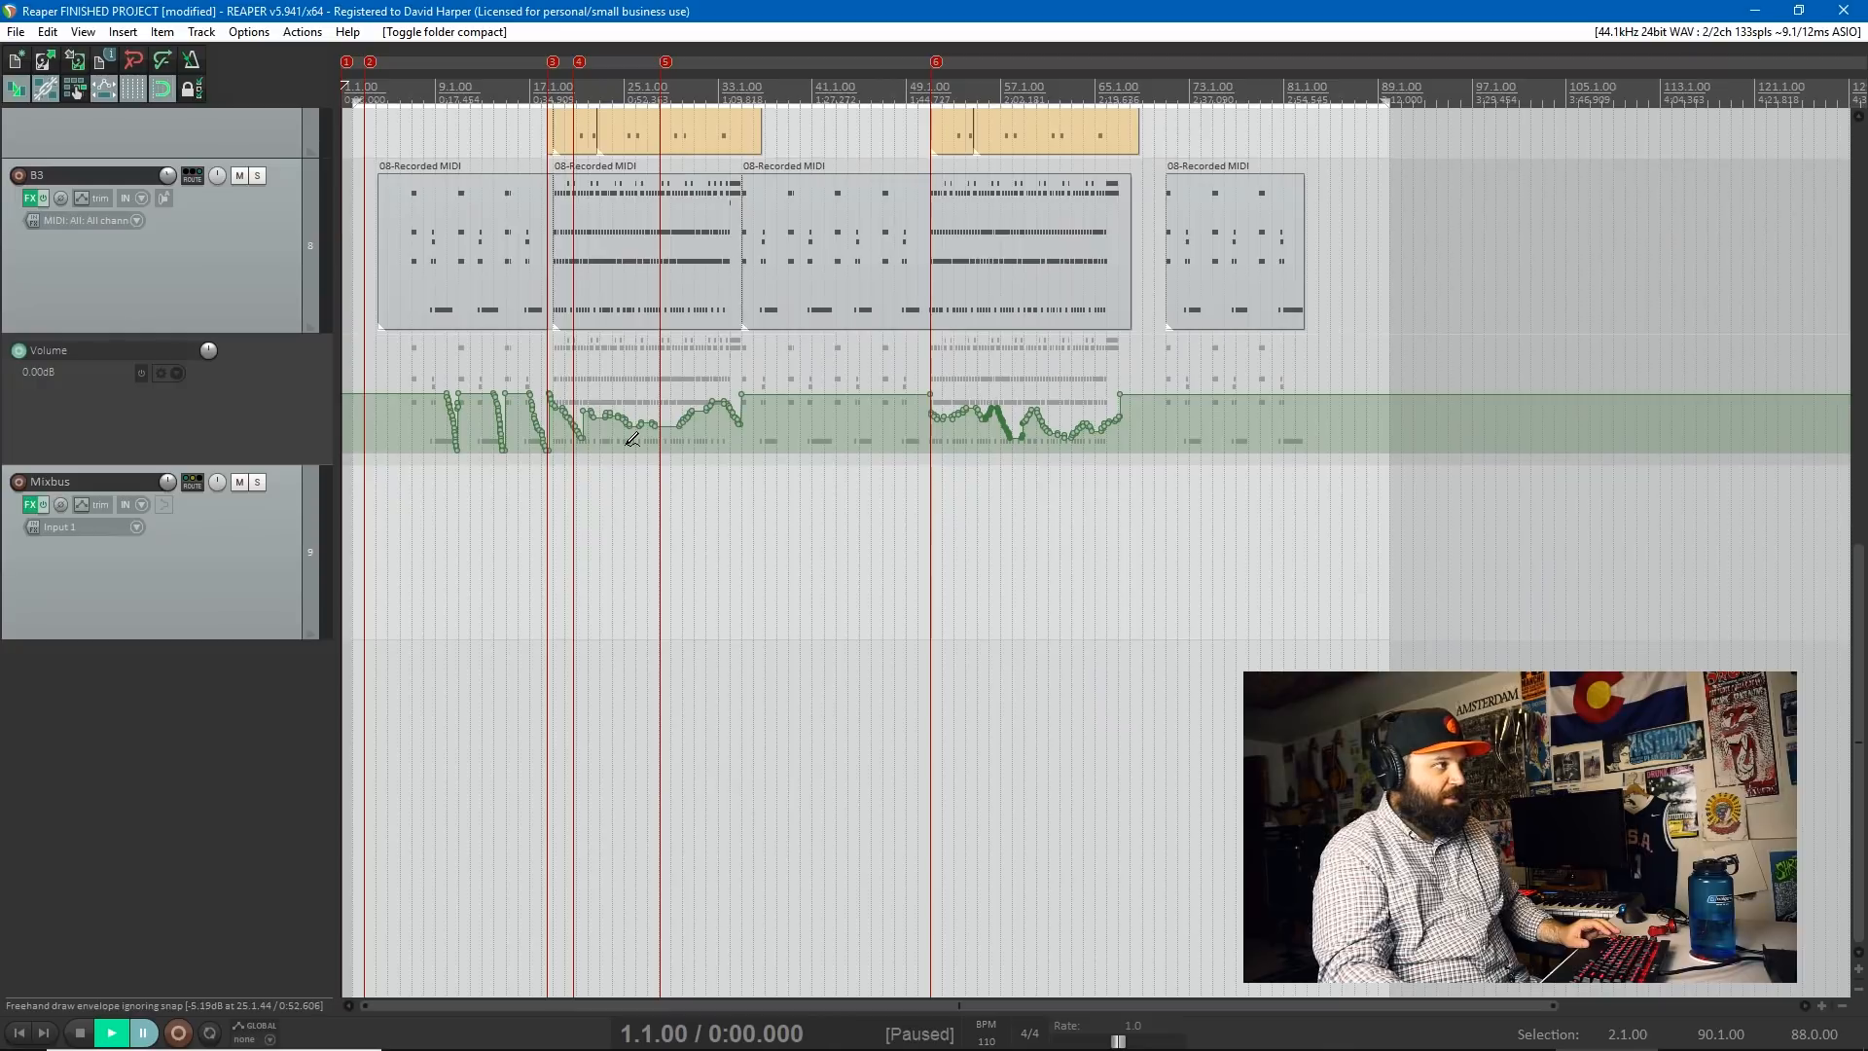
scroll(619, 457, up, 3)
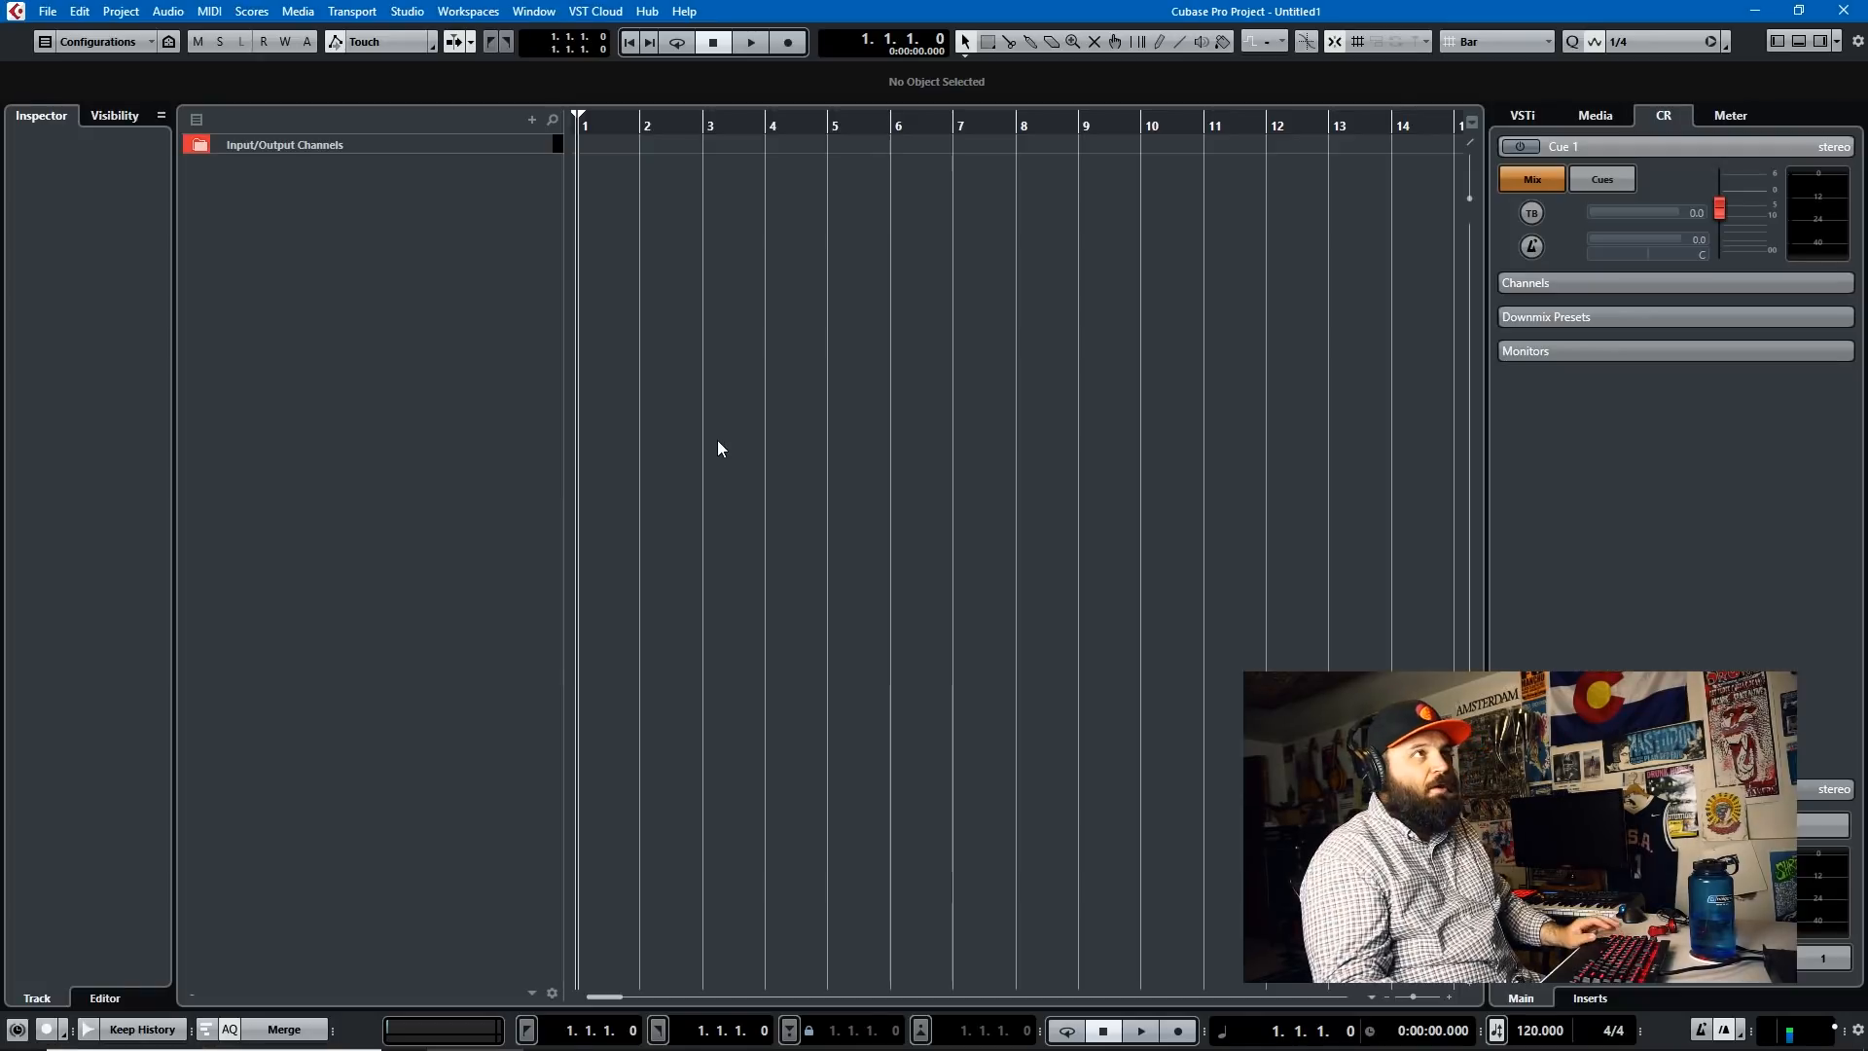
- Switch to Cubase and add twelve audio tracks to the empty project
scroll(716, 453, up, 6)
scroll(714, 437, down, 8)
scroll(715, 450, up, 4)
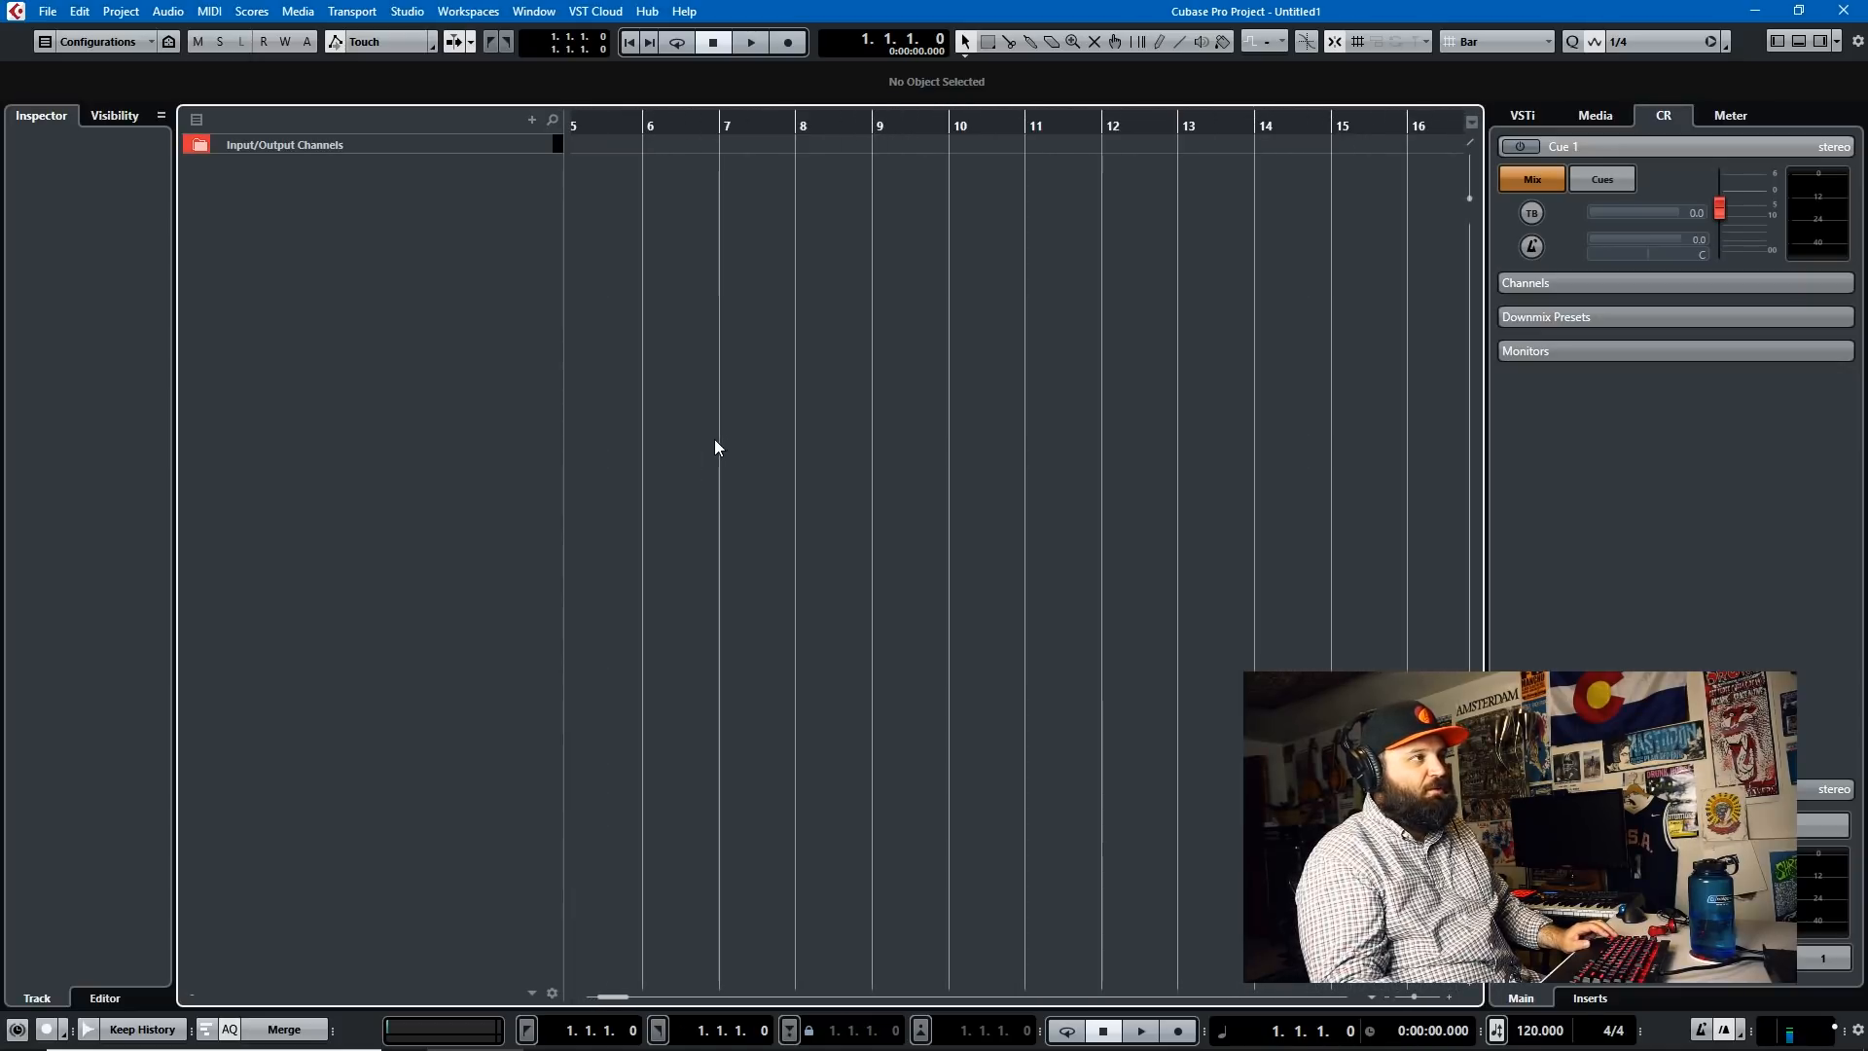
double_click(331, 337)
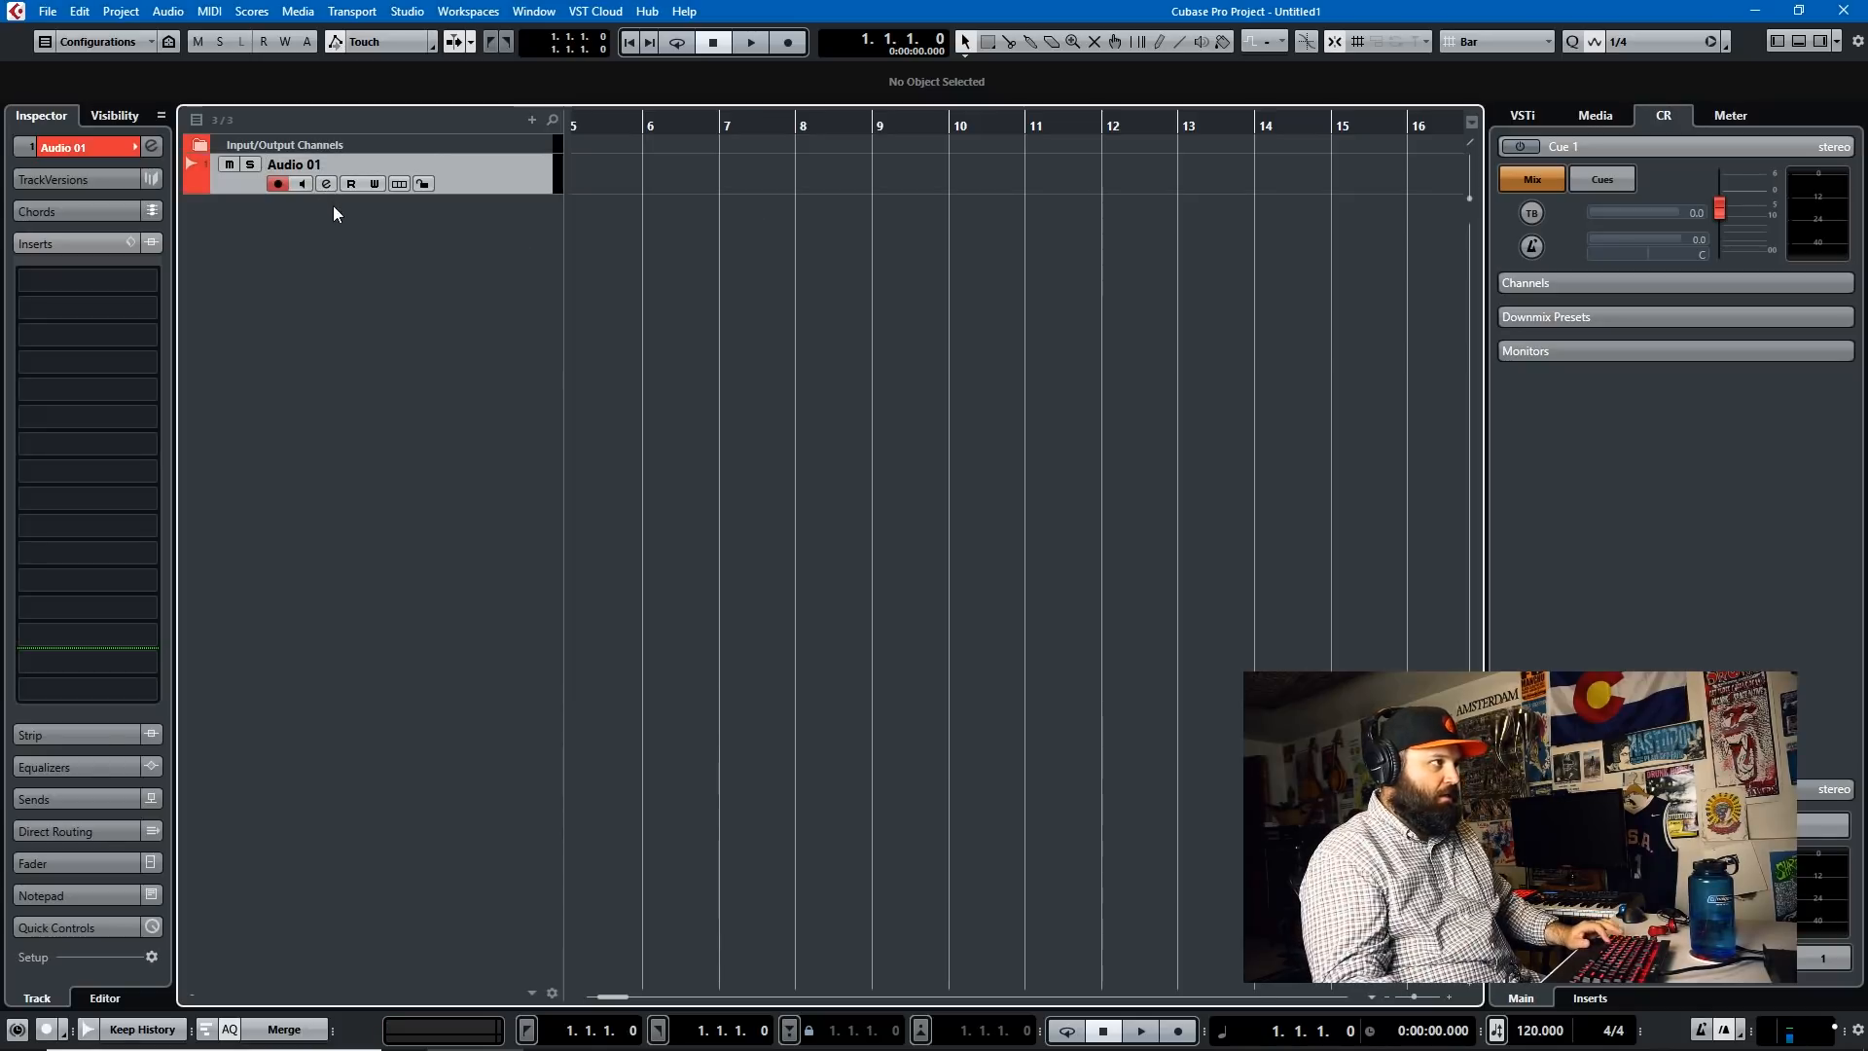
key(t)
key(t)
key(t)
key(t)
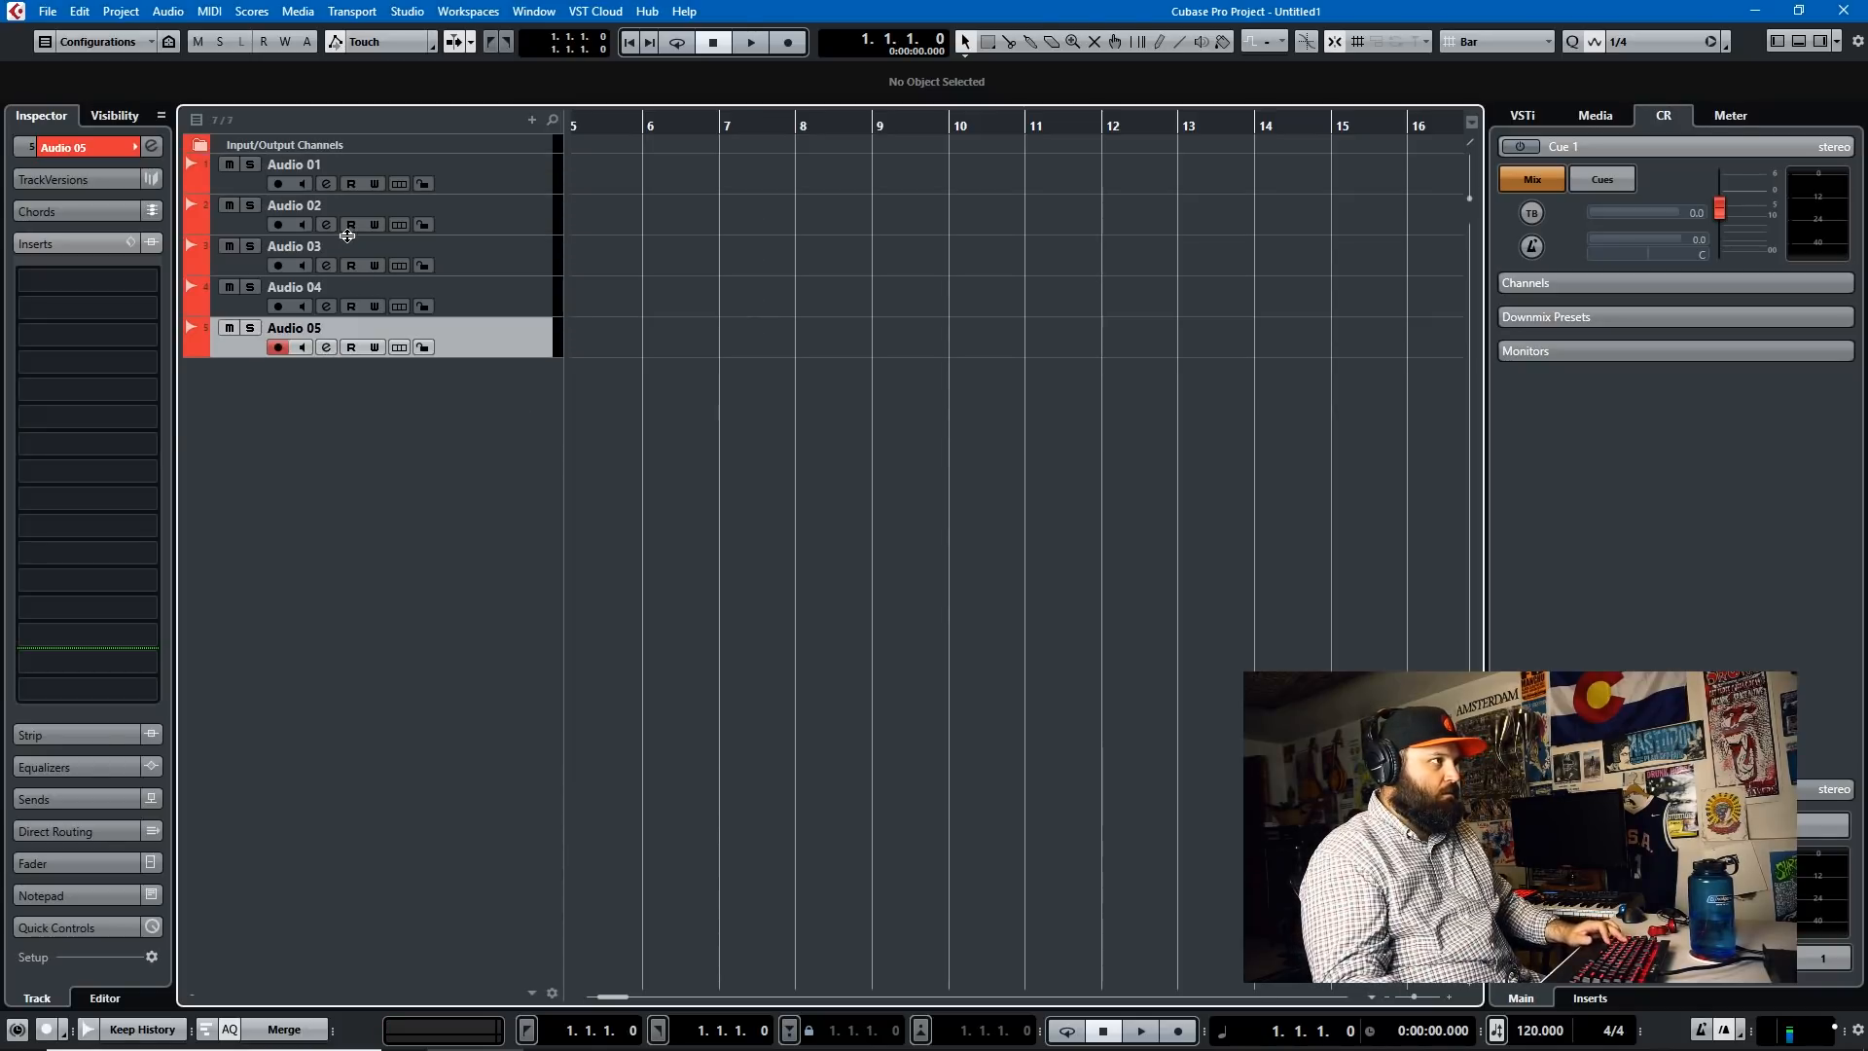
key(t)
key(t)
key(t)
key(t)
key(t)
key(t)
key(t)
- Select all twelve audio tracks and enlarge their track heights
shift+click(507, 182)
key(z)
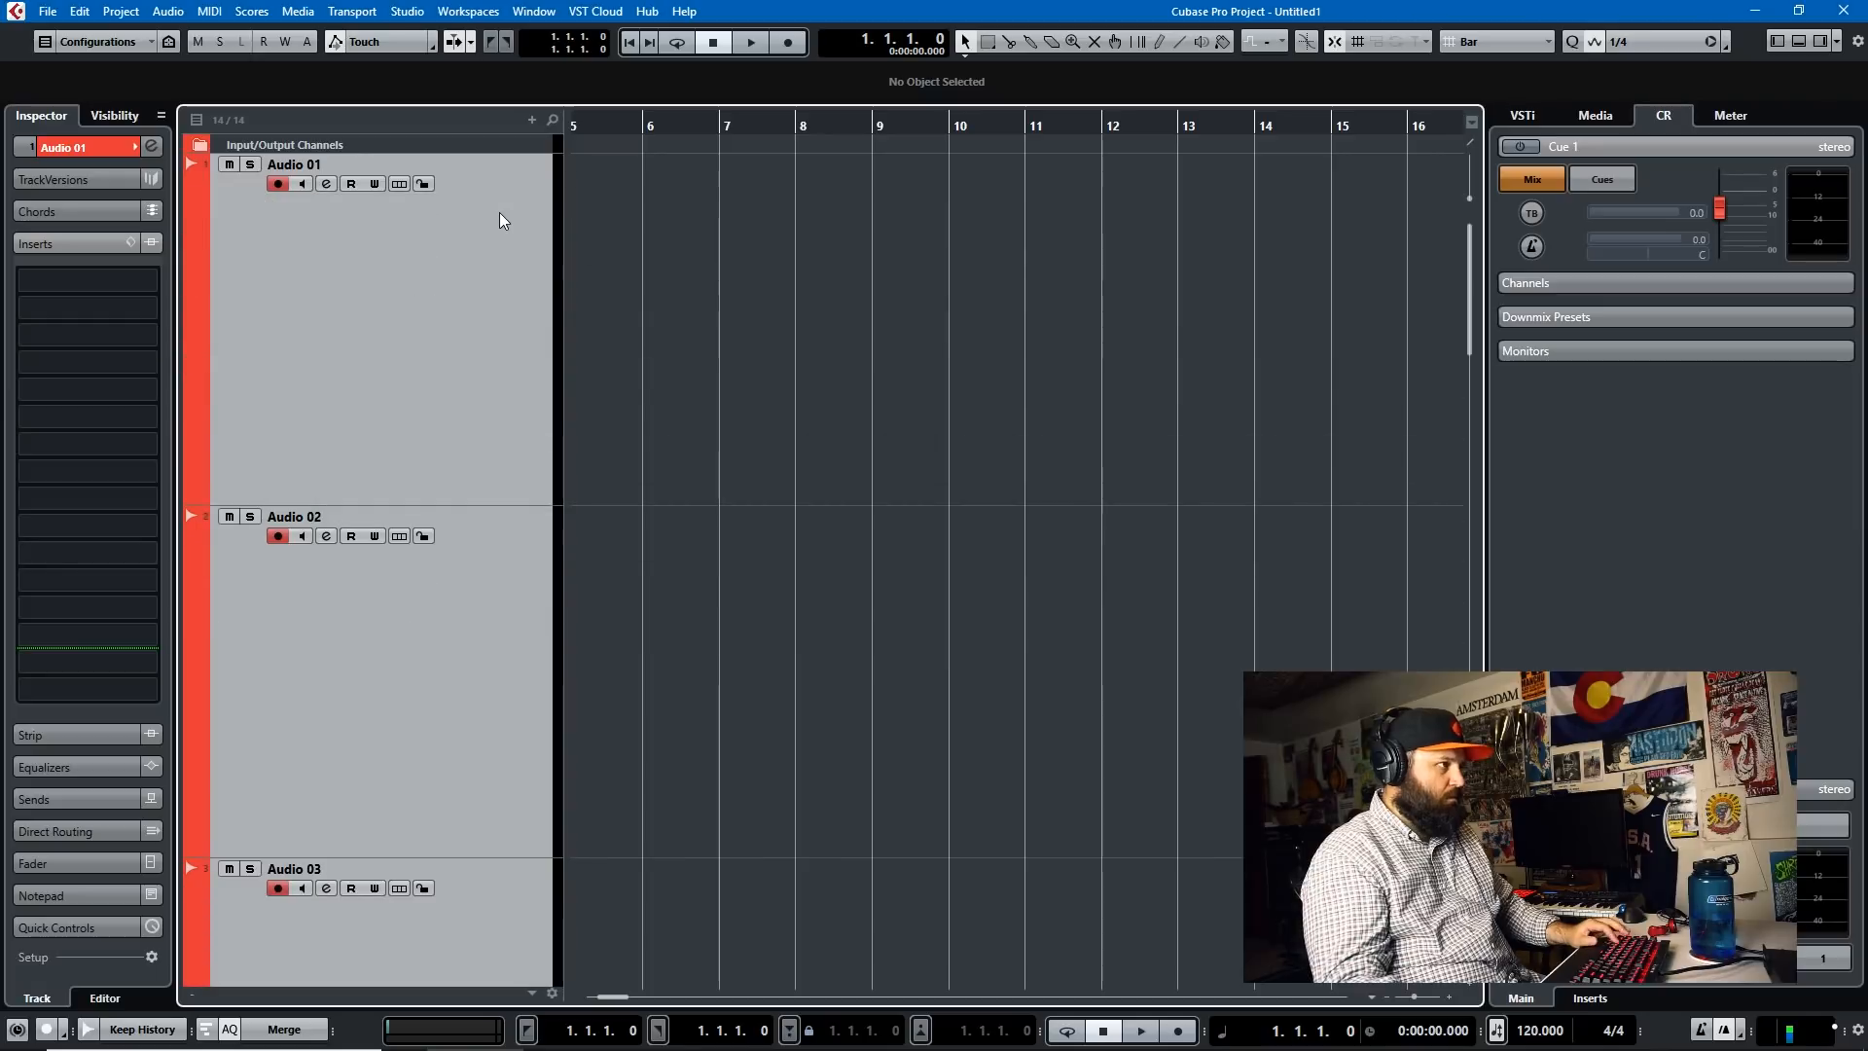
- Examine how the enlarged Cubase track list and timeline scroll vertically and horizontally
scroll(399, 380, down, 10)
scroll(1241, 567, down, 10)
scroll(1193, 574, up, 15)
scroll(1060, 603, down, 5)
scroll(1013, 614, down, 10)
scroll(1010, 613, down, 3)
scroll(1010, 613, up, 10)
scroll(1009, 608, up, 15)
scroll(842, 474, right, 3)
scroll(842, 474, left, 6)
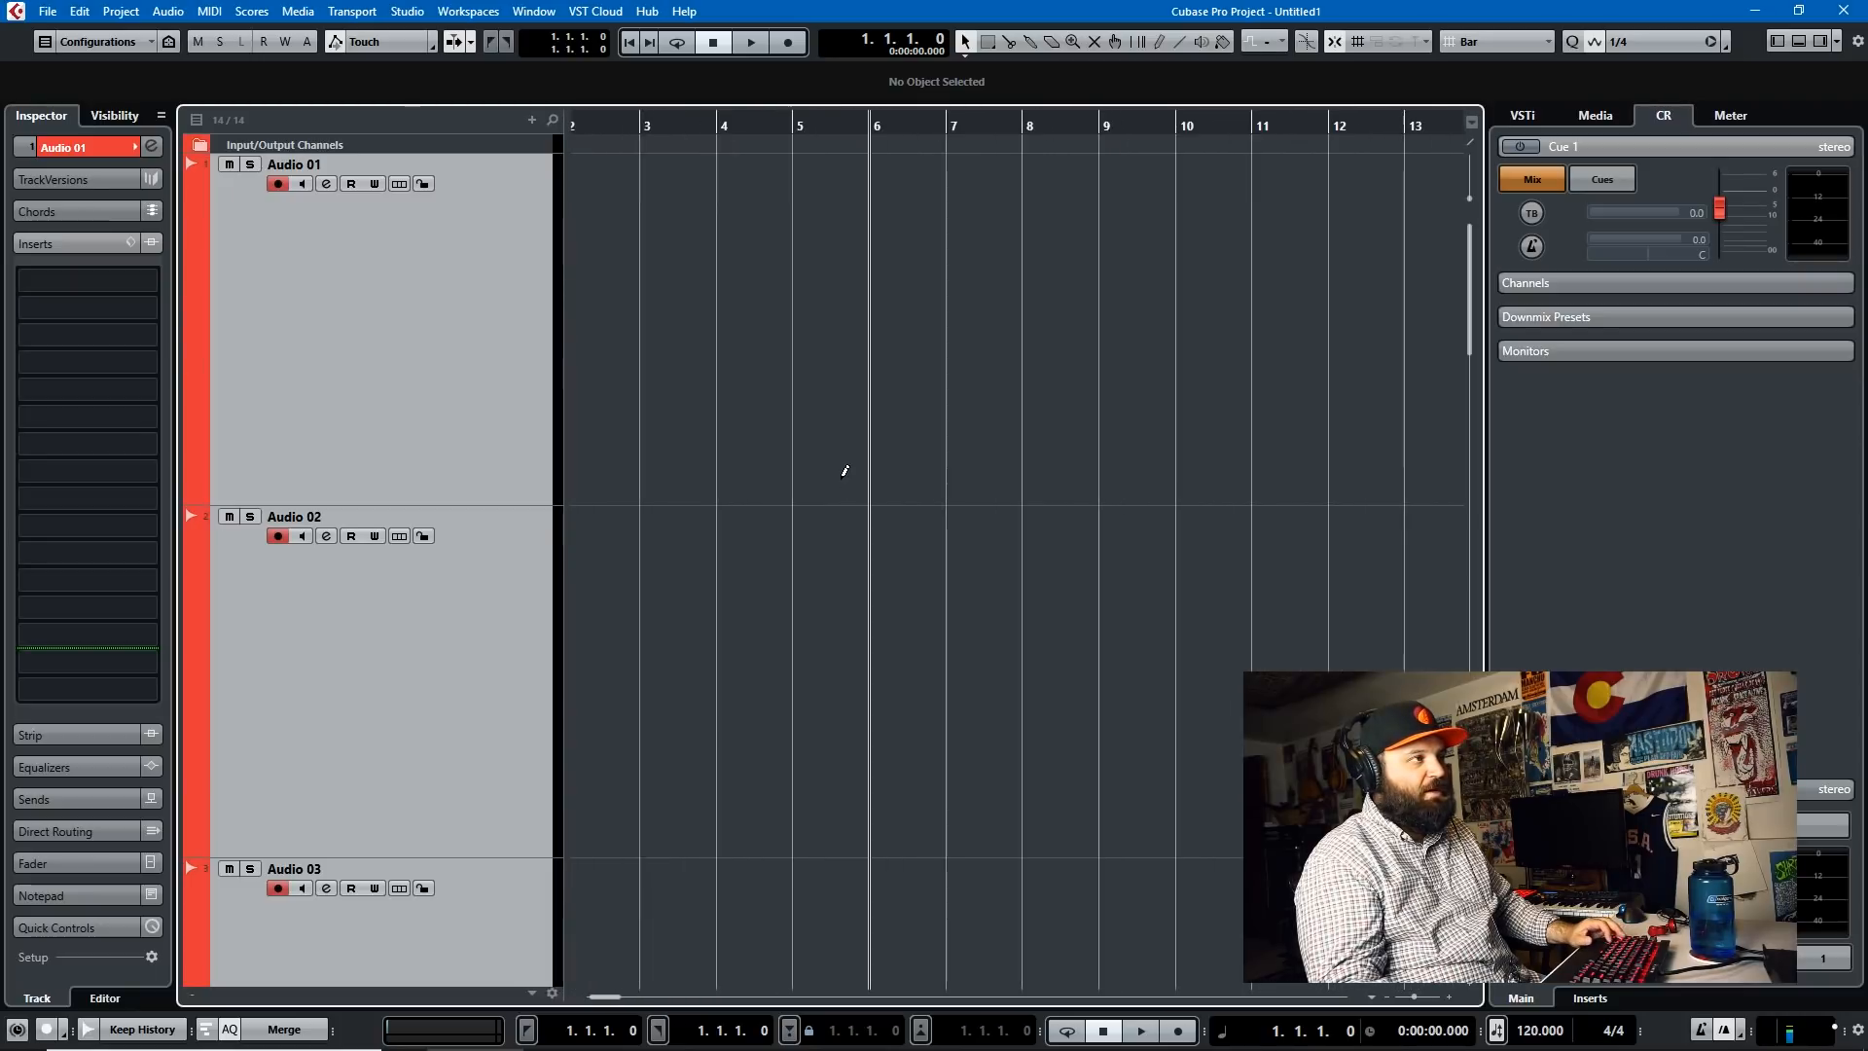
- Return to REAPER and examine the MM Fat, Una Corda and B3 tracks at a closer zoom
scroll(842, 482, down, 8)
scroll(842, 478, down, 3)
scroll(841, 478, up, 4)
scroll(841, 479, down, 5)
scroll(838, 480, up, 6)
scroll(837, 483, down, 3)
scroll(837, 486, up, 2)
scroll(839, 480, down, 3)
scroll(840, 487, up, 3)
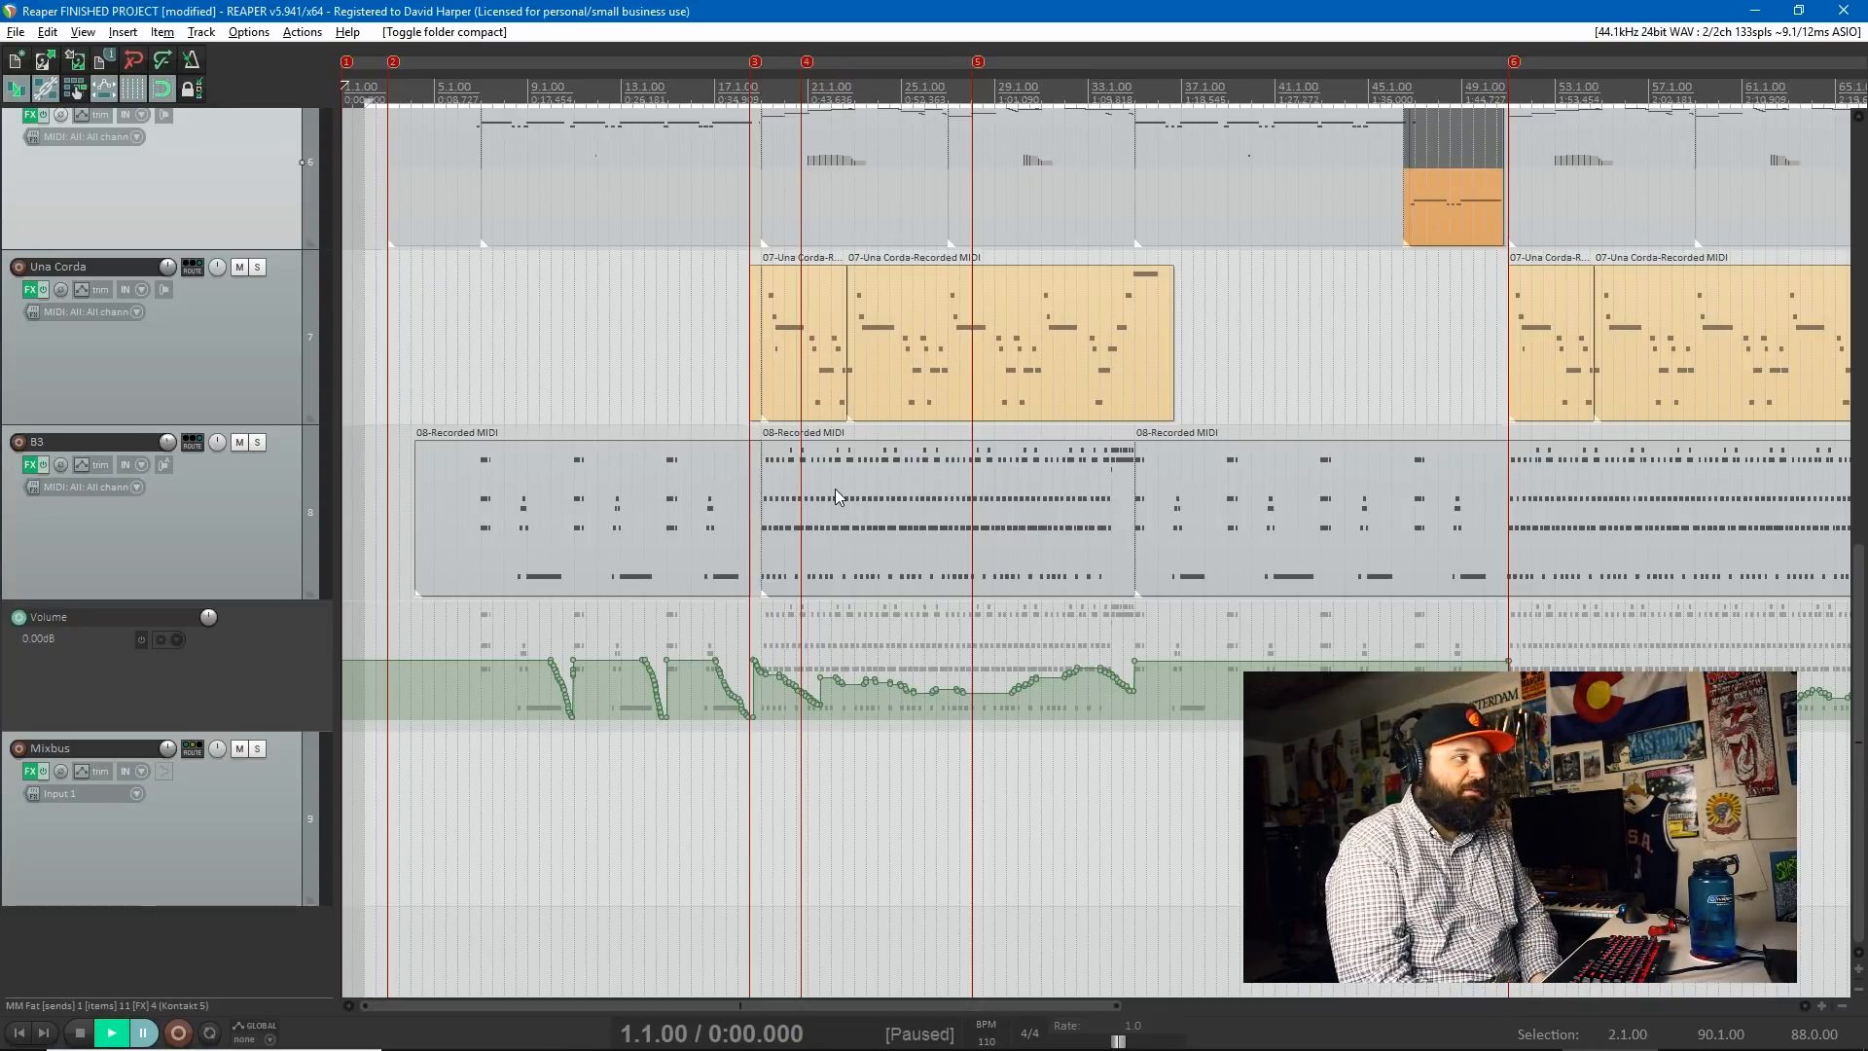
scroll(835, 488, up, 2)
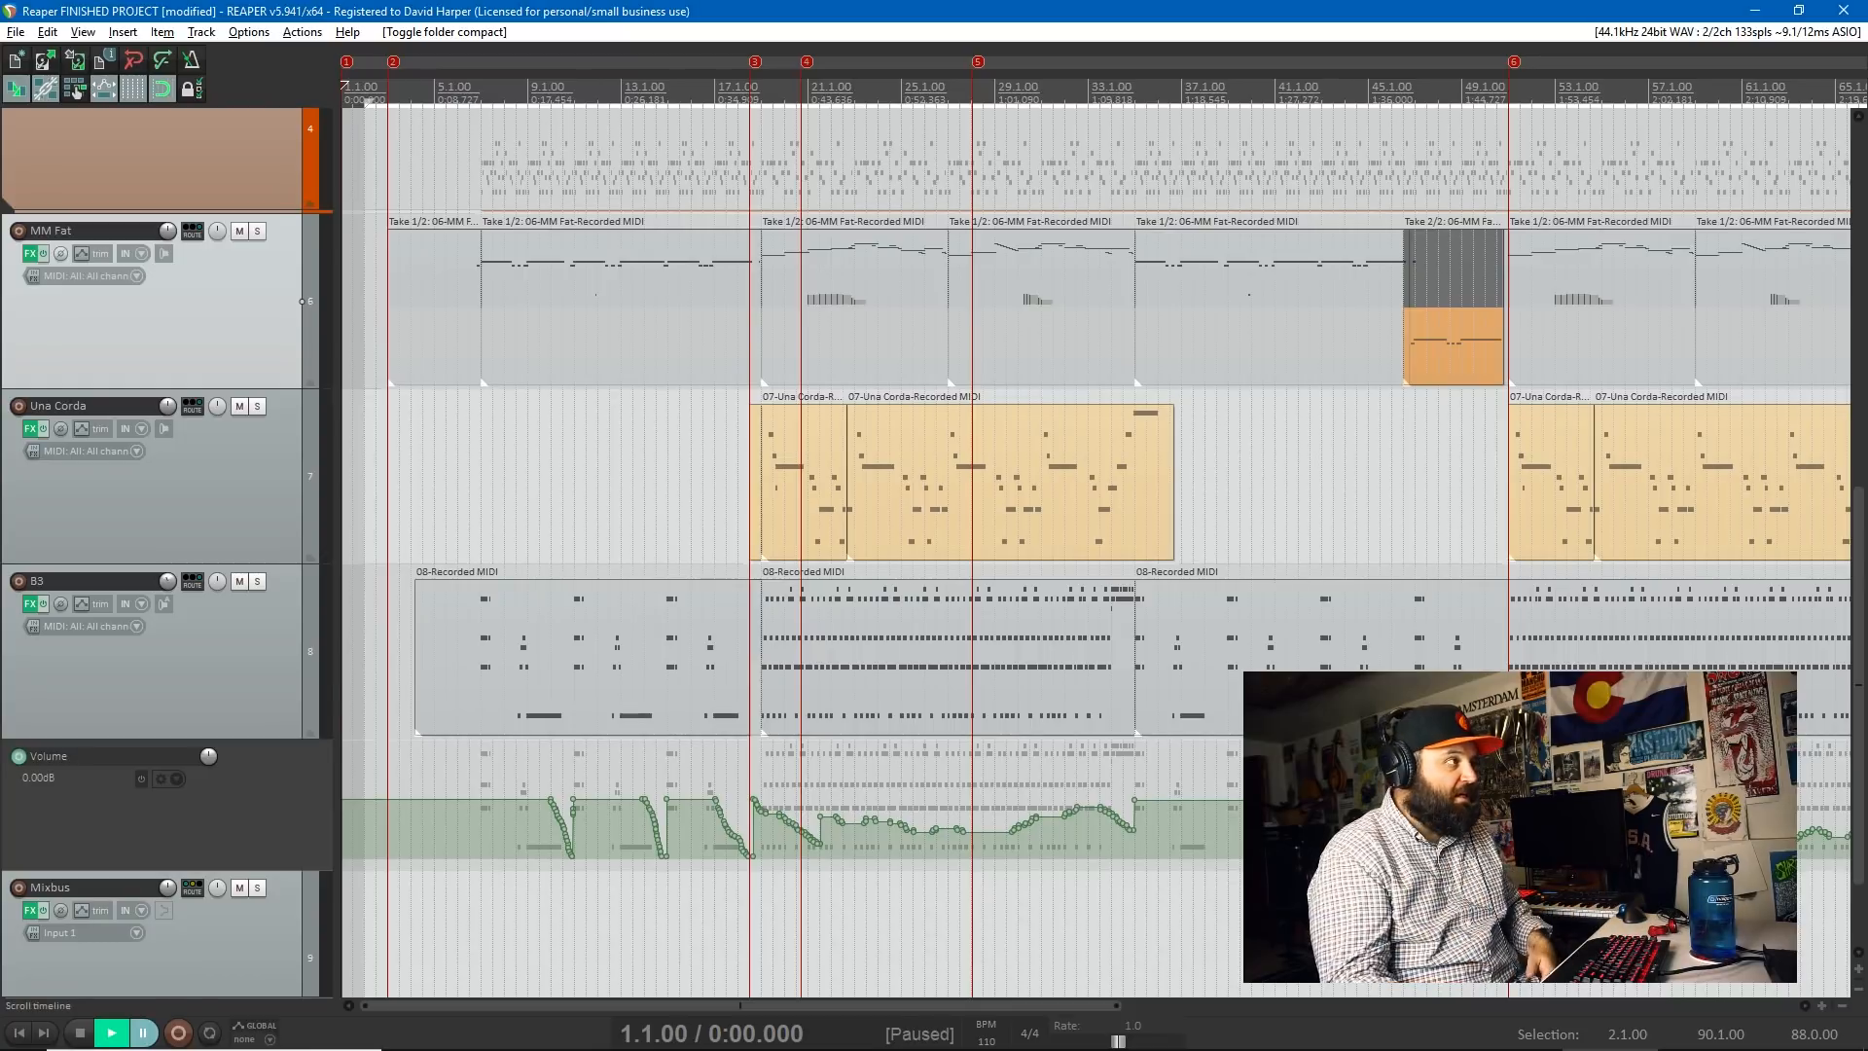
click(245, 32)
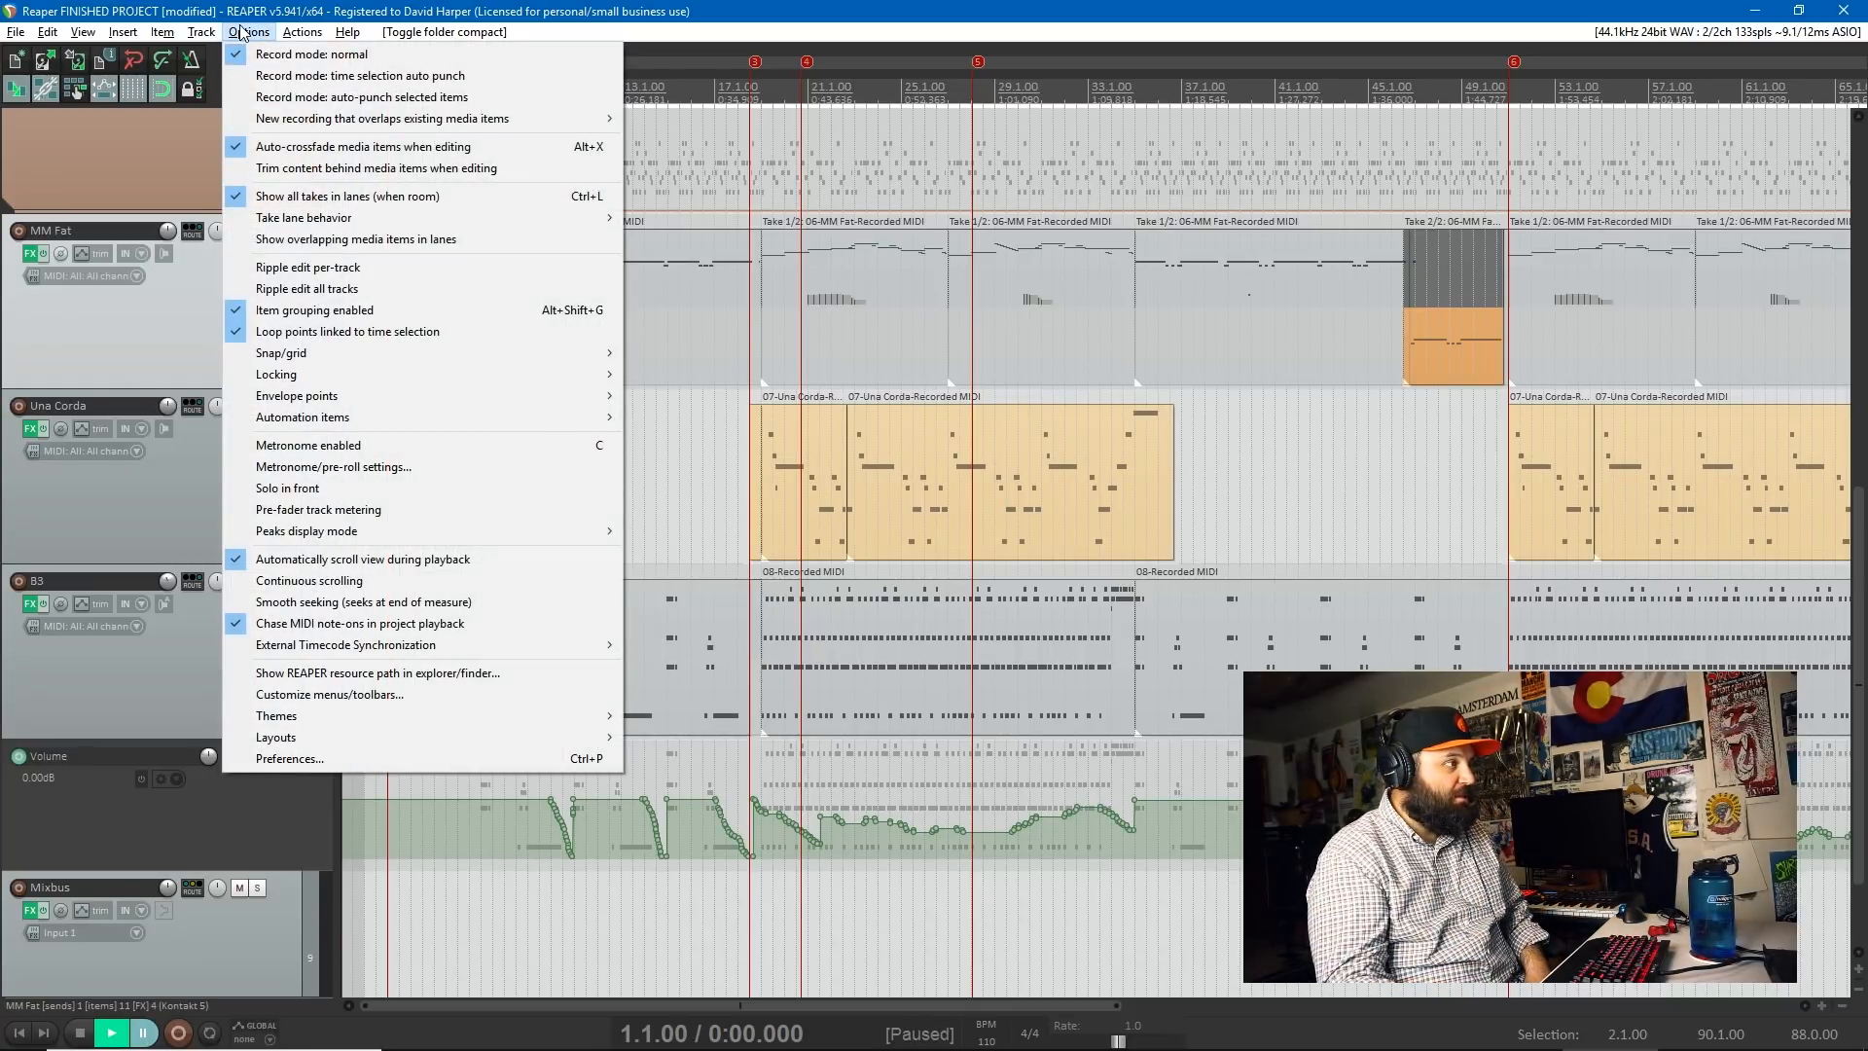
mouse_move(303, 33)
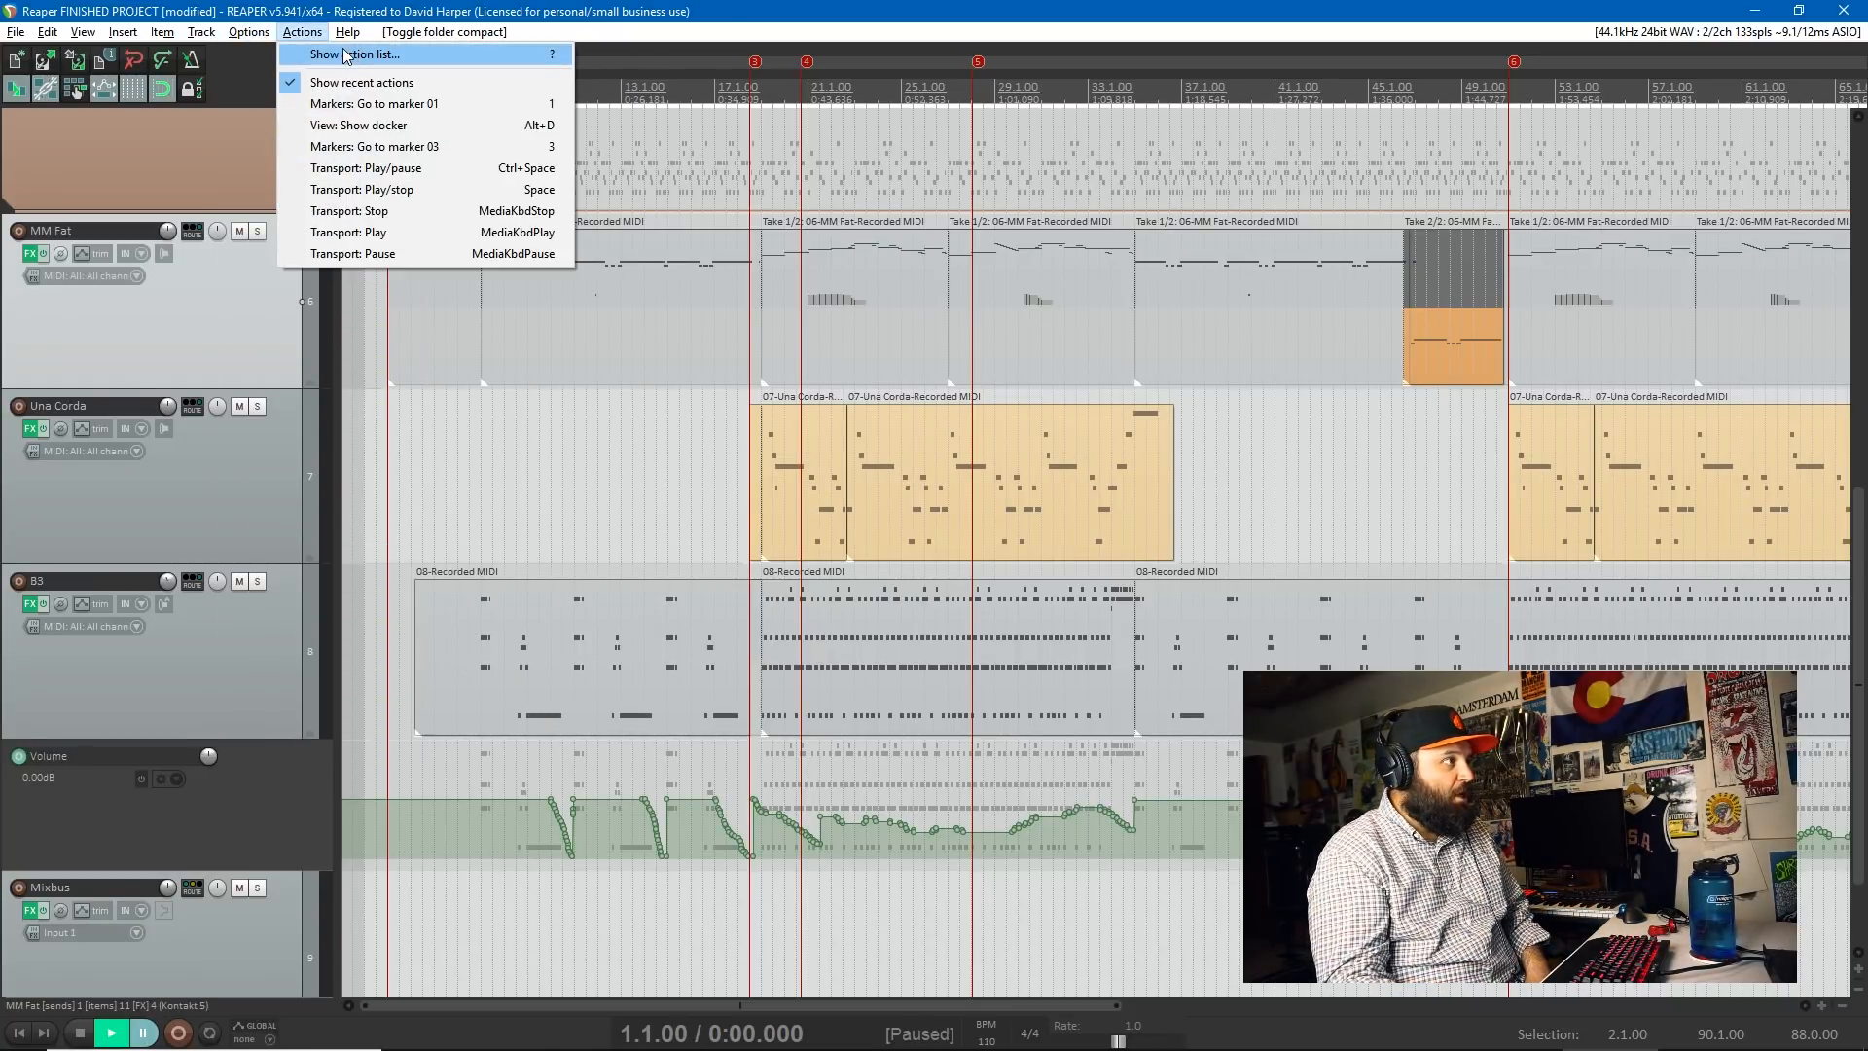
click(303, 32)
click(249, 32)
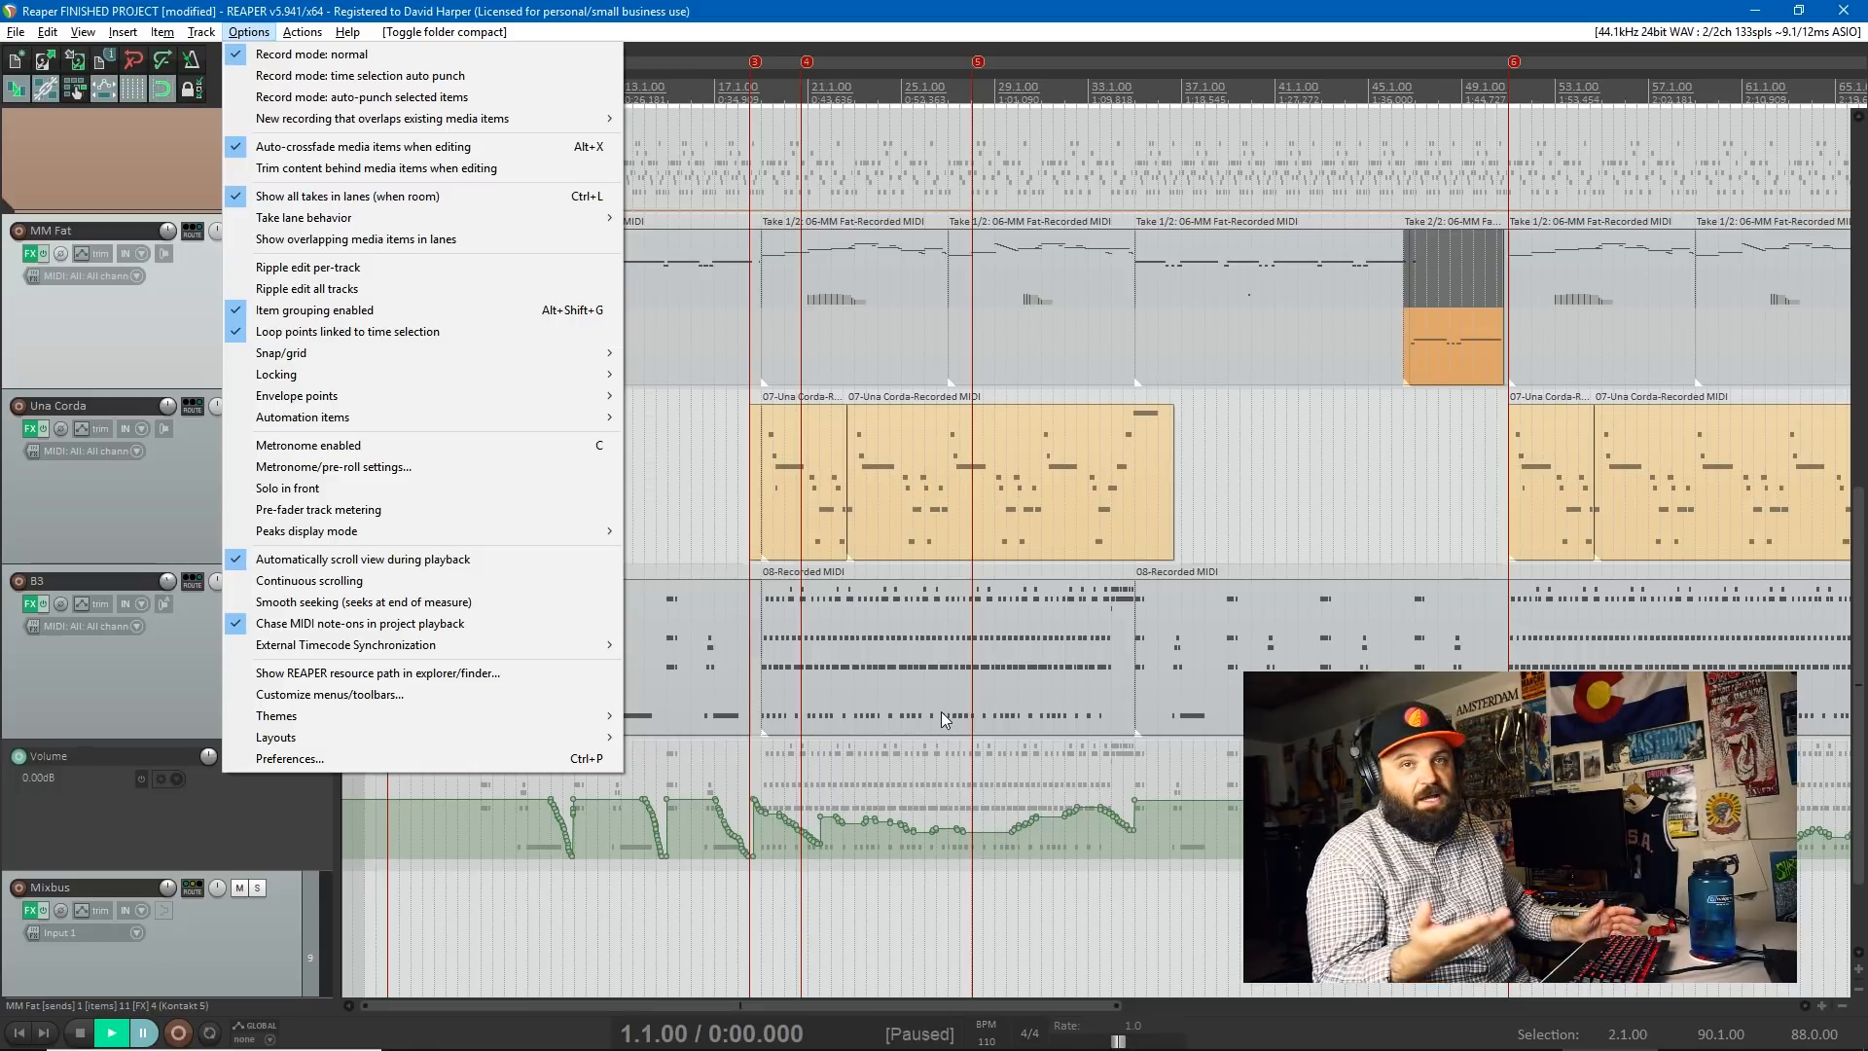
click(859, 37)
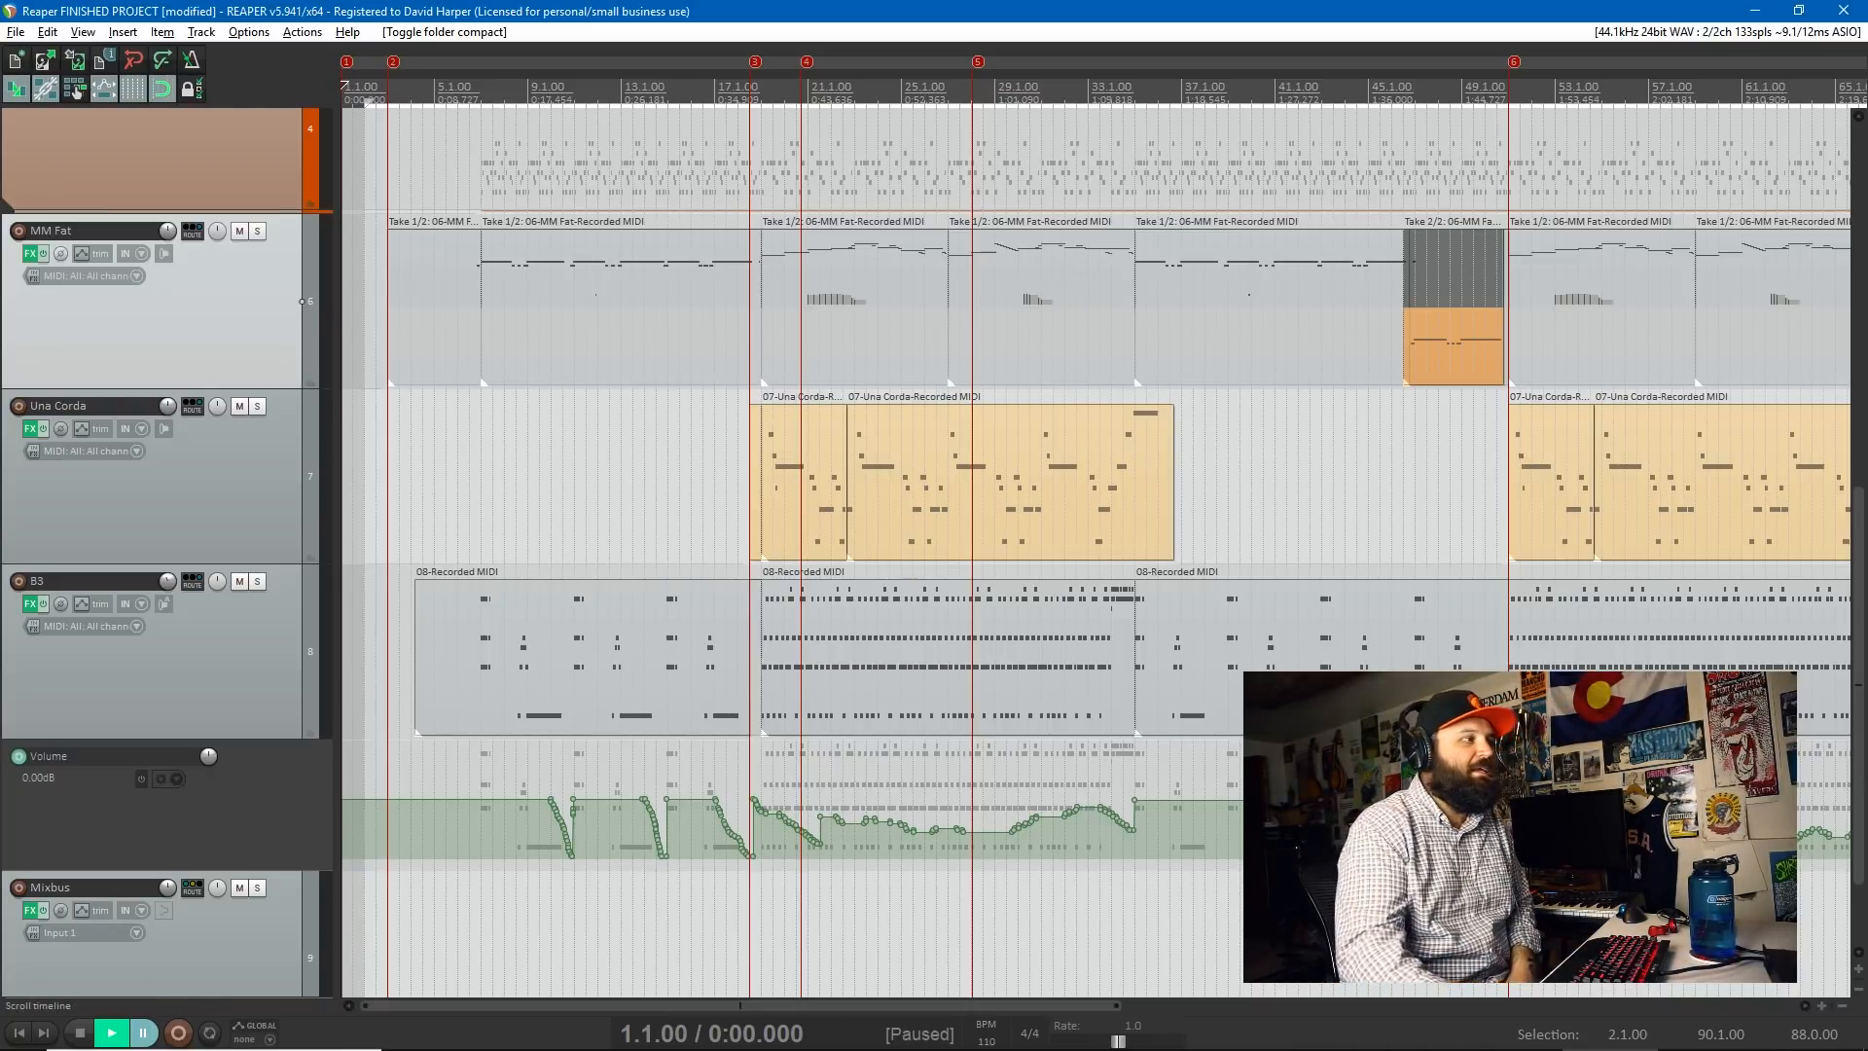
- Select the B3 track and place the edit cursor at bar 88, after the last recorded MIDI items
click(238, 682)
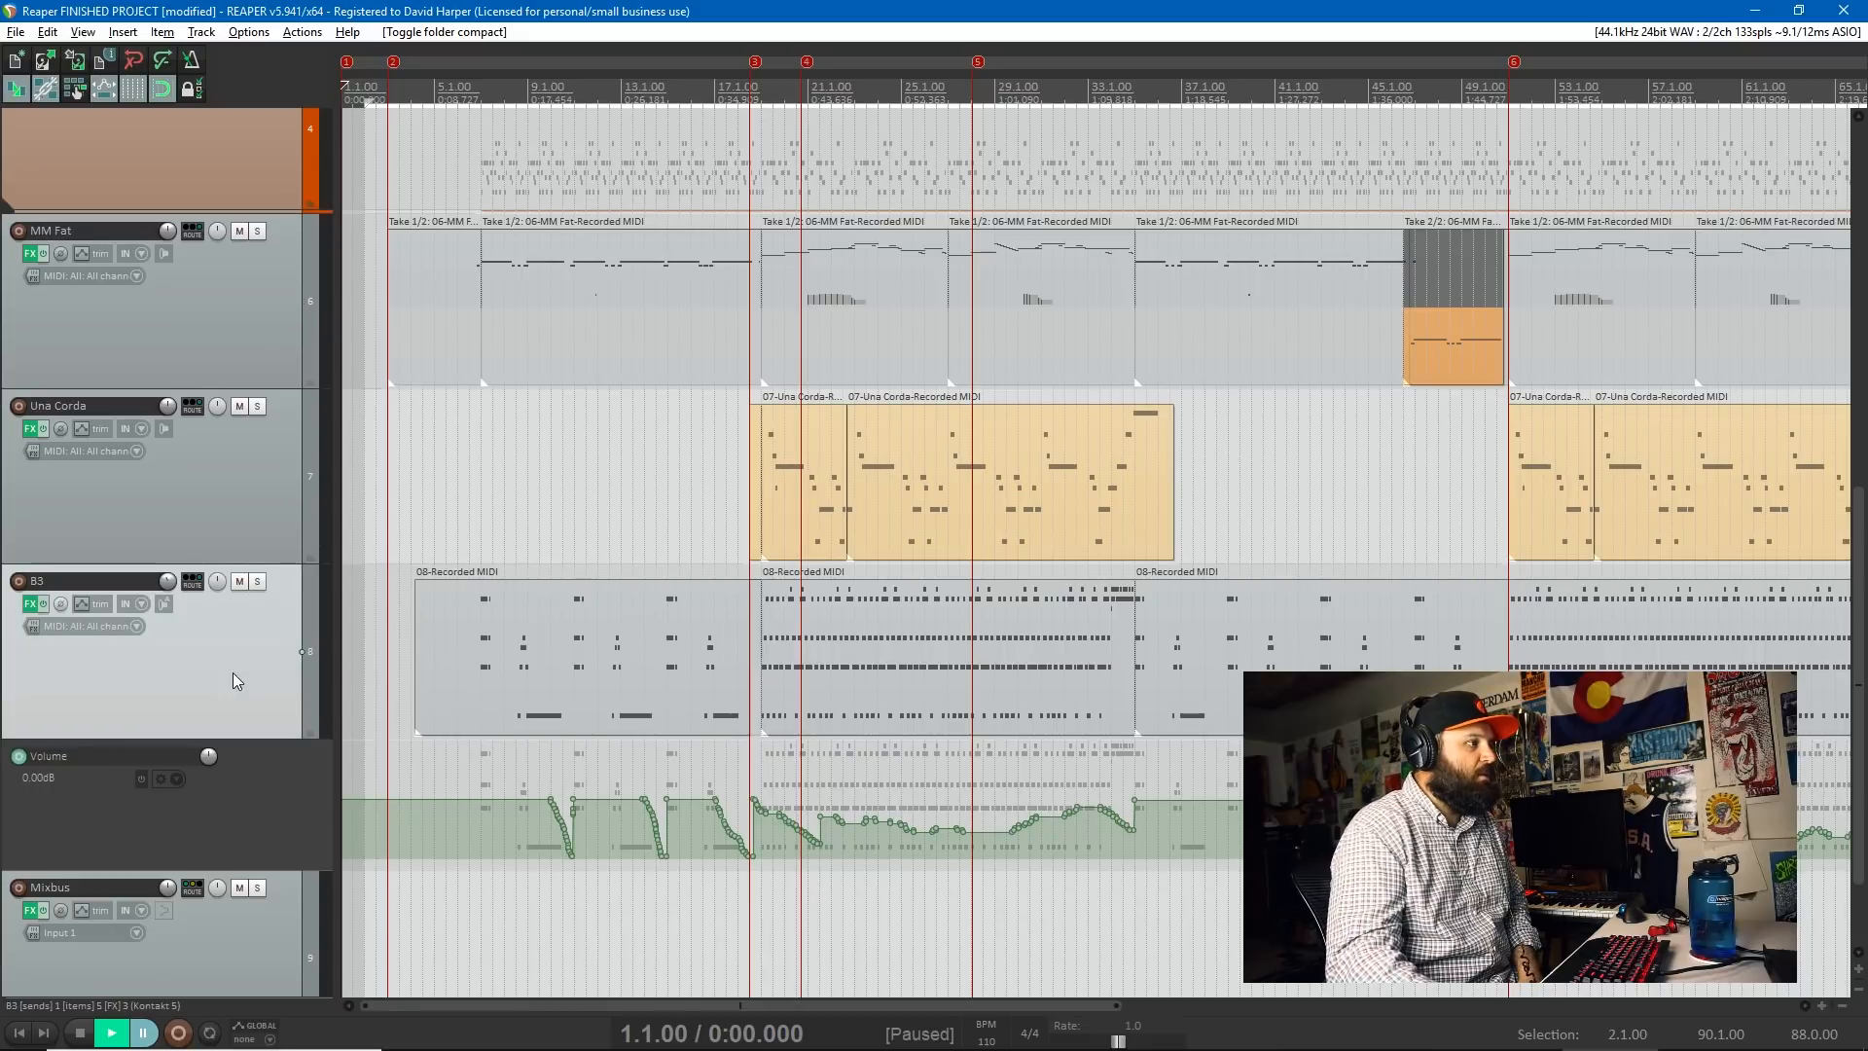
scroll(1361, 701, up, 8)
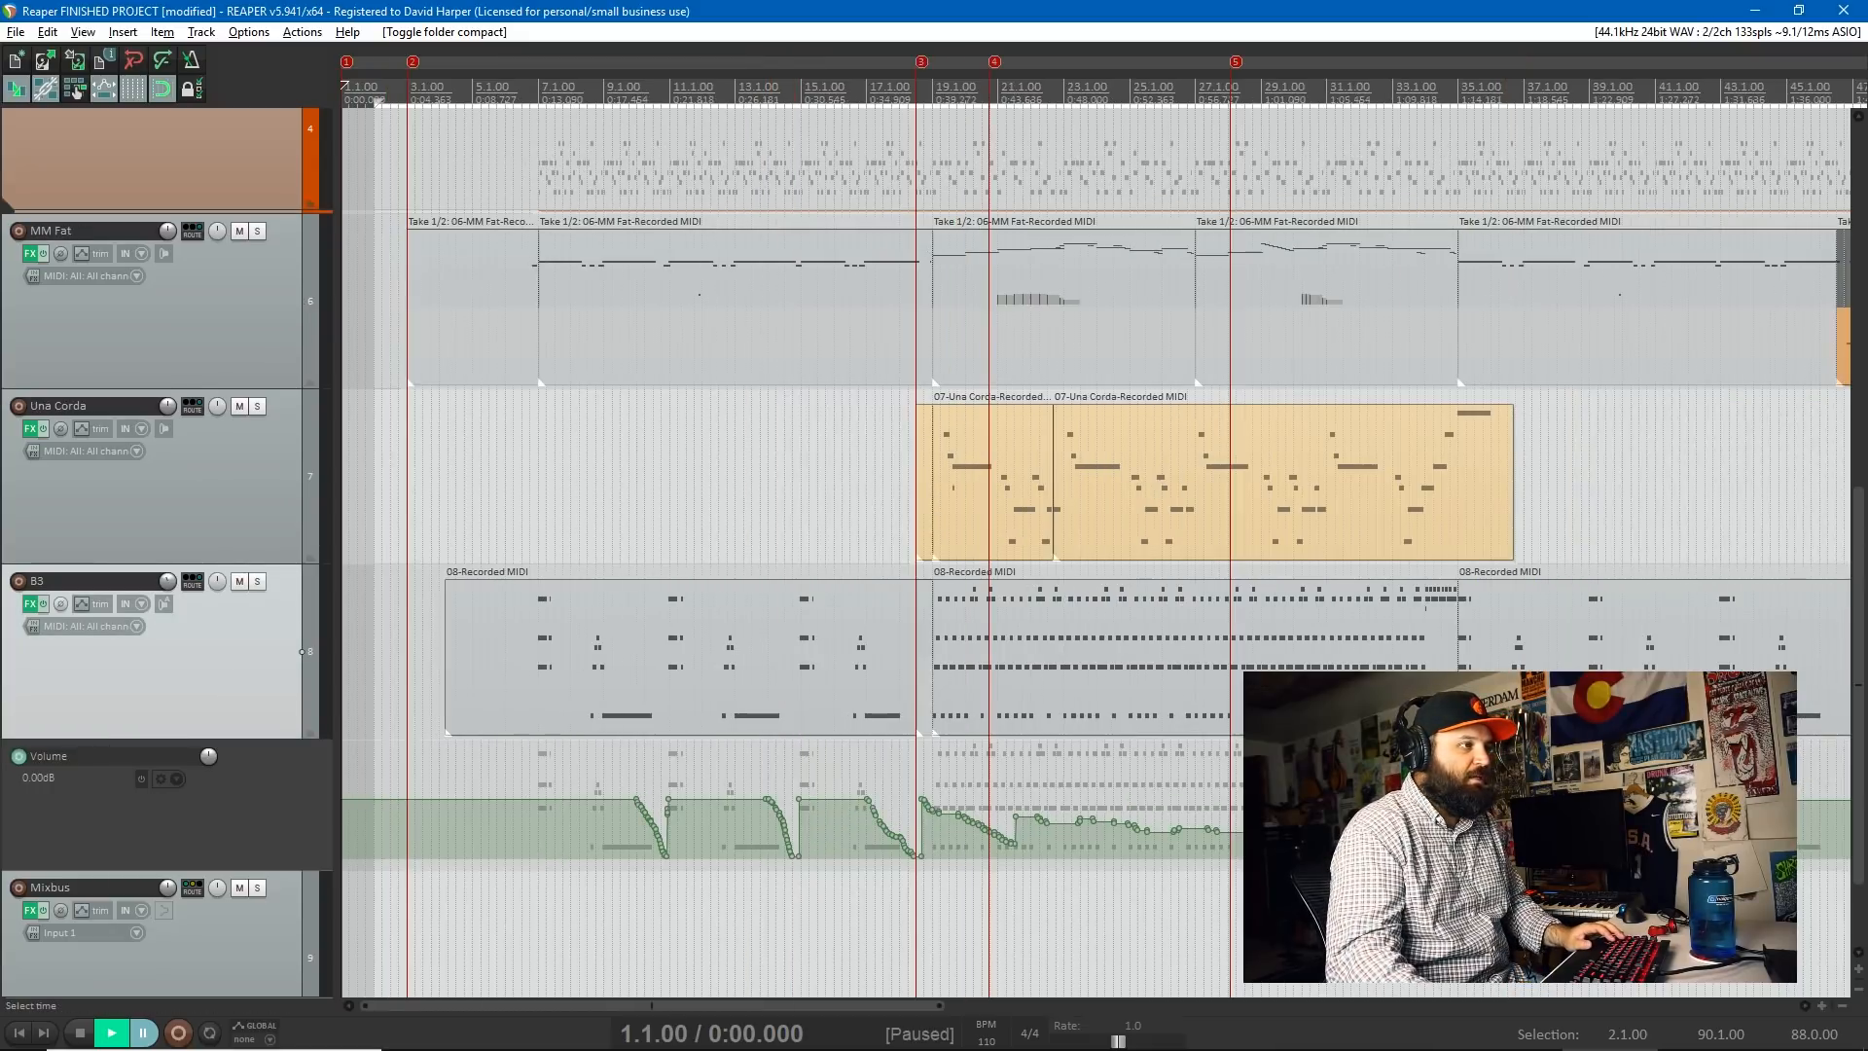
scroll(1372, 151, up, 2)
scroll(1372, 150, down, 14)
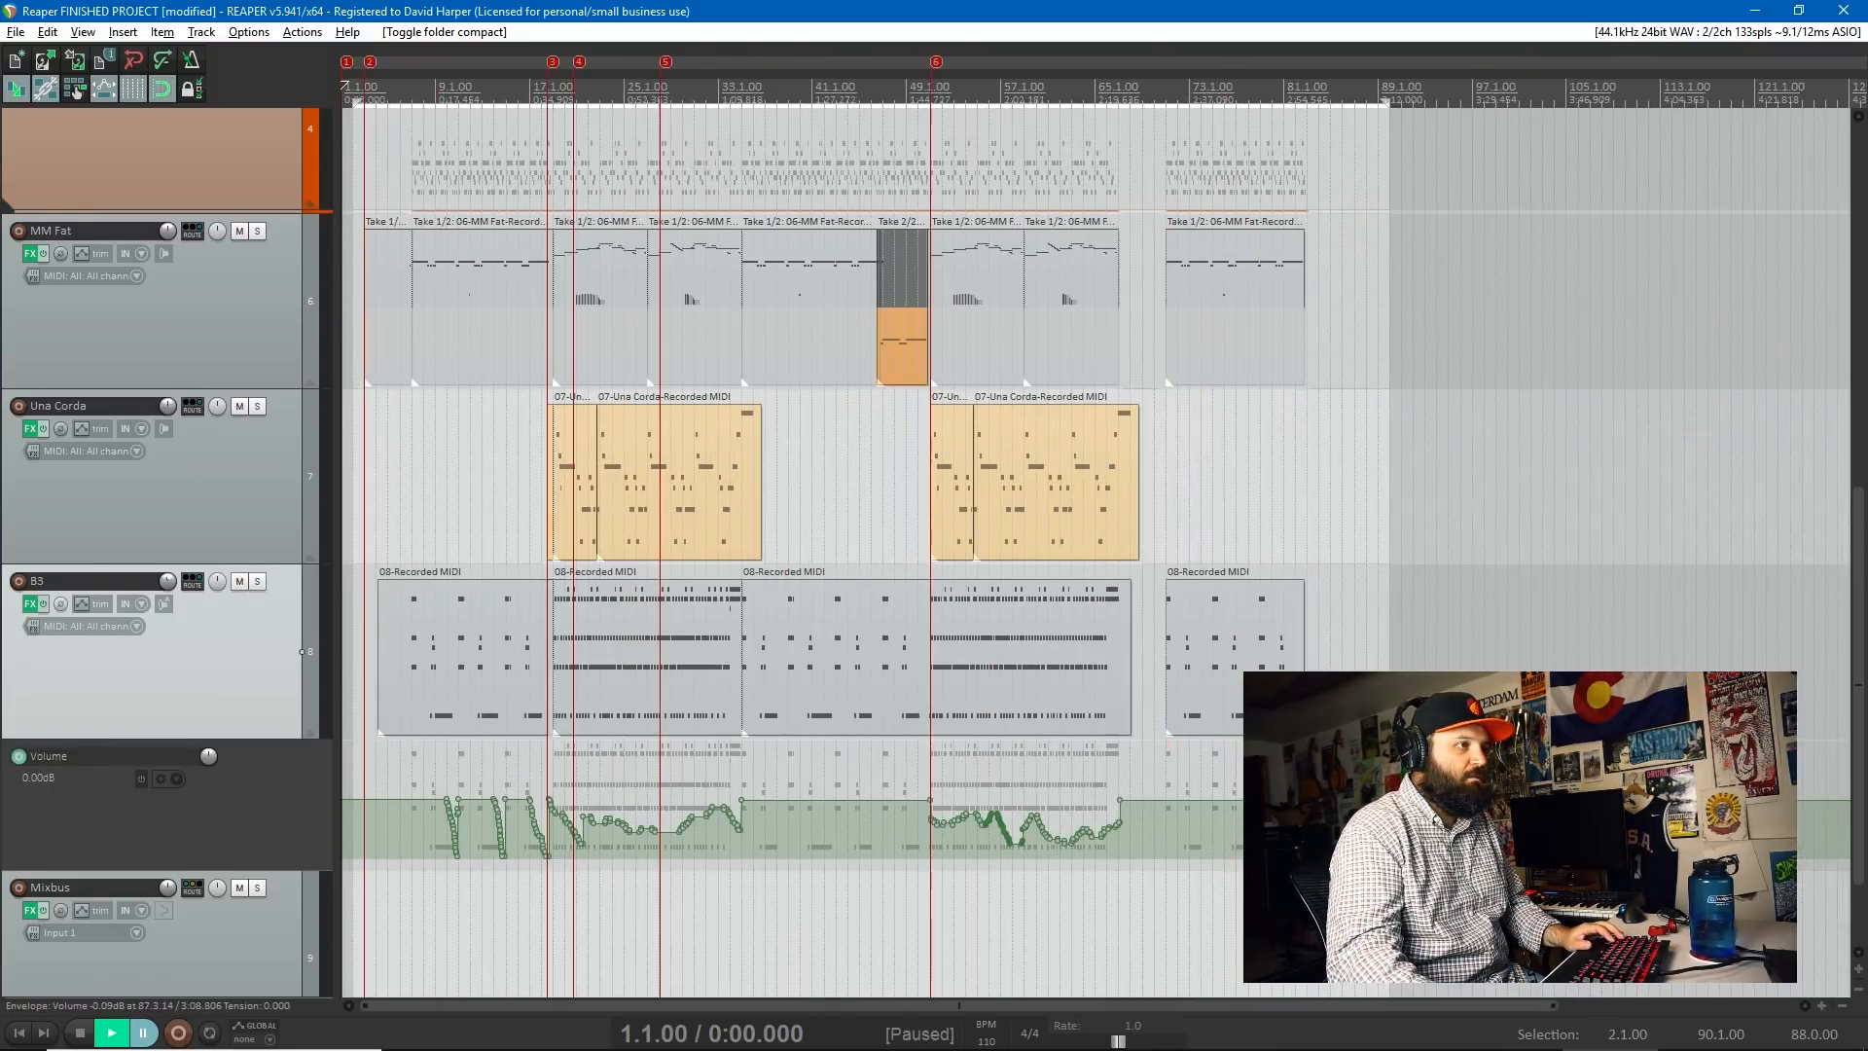
click(1367, 94)
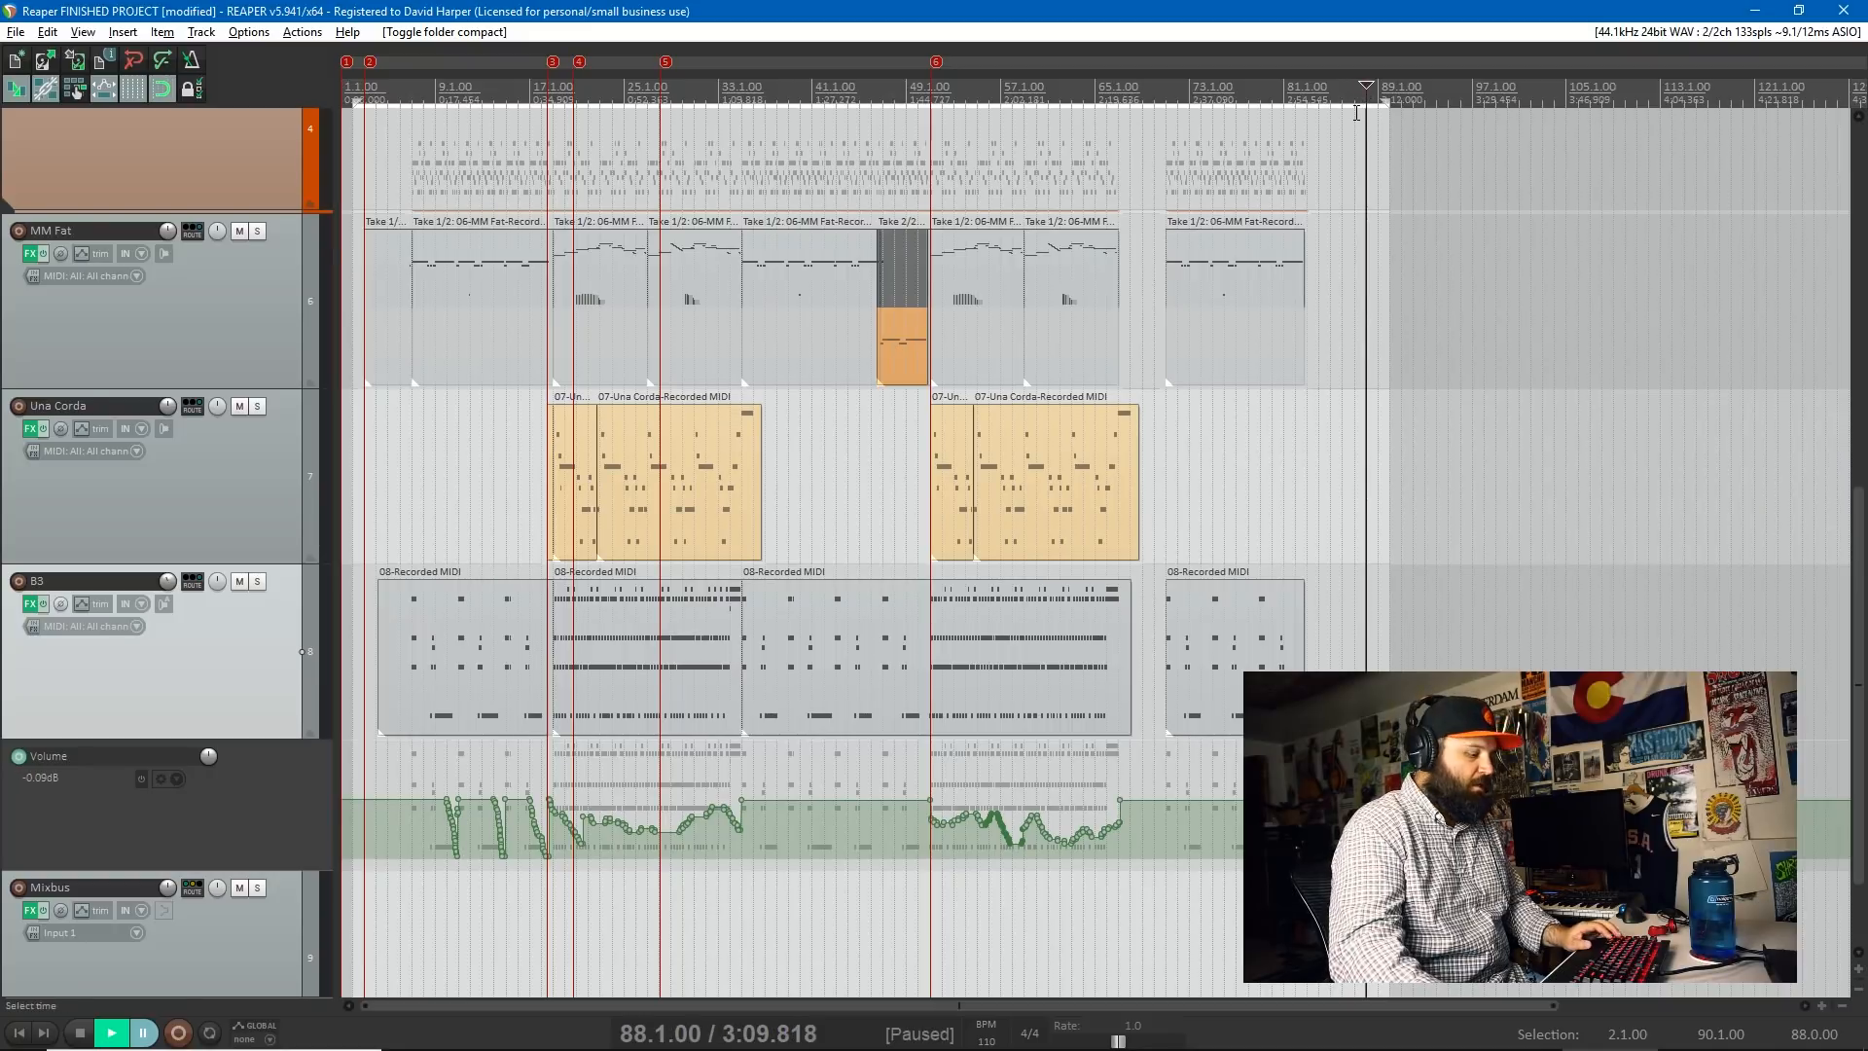
- Arm the B3 track and start recording on it from bar 88
key(ctrl+r)
click(964, 588)
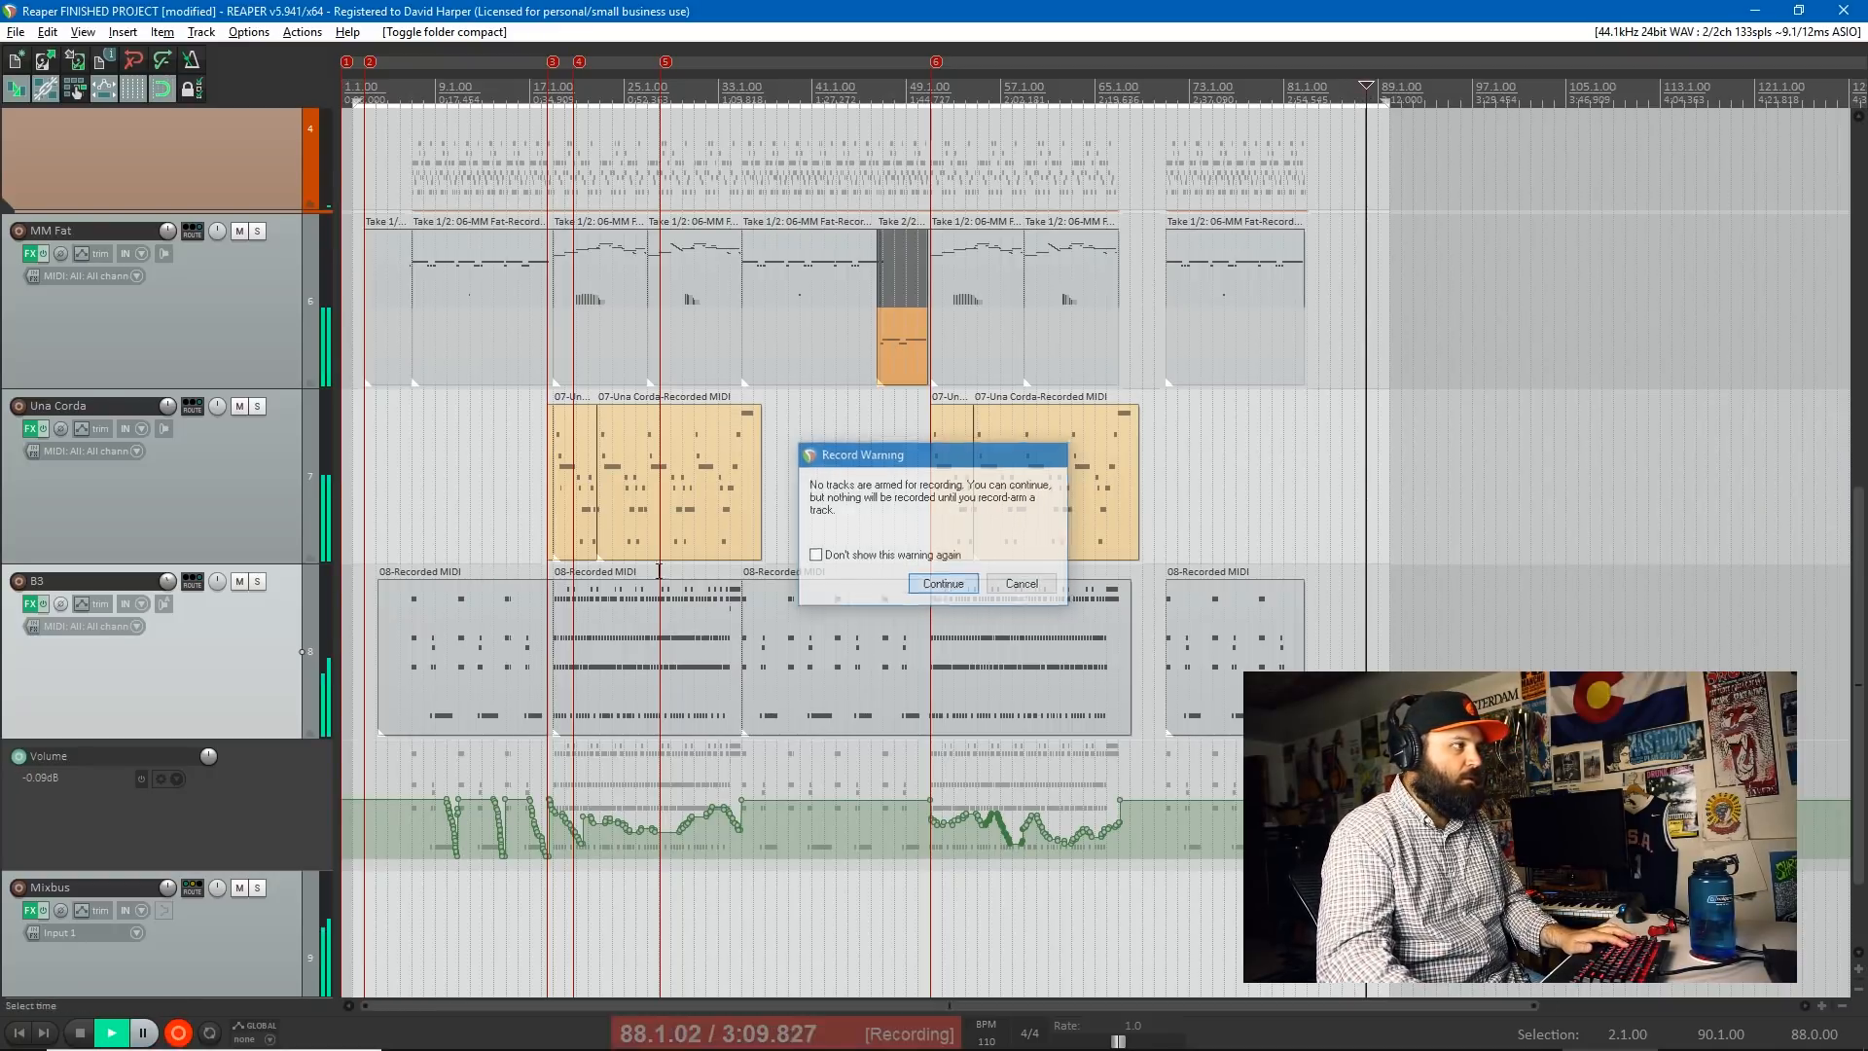
click(20, 583)
key(space)
key(ctrl+r)
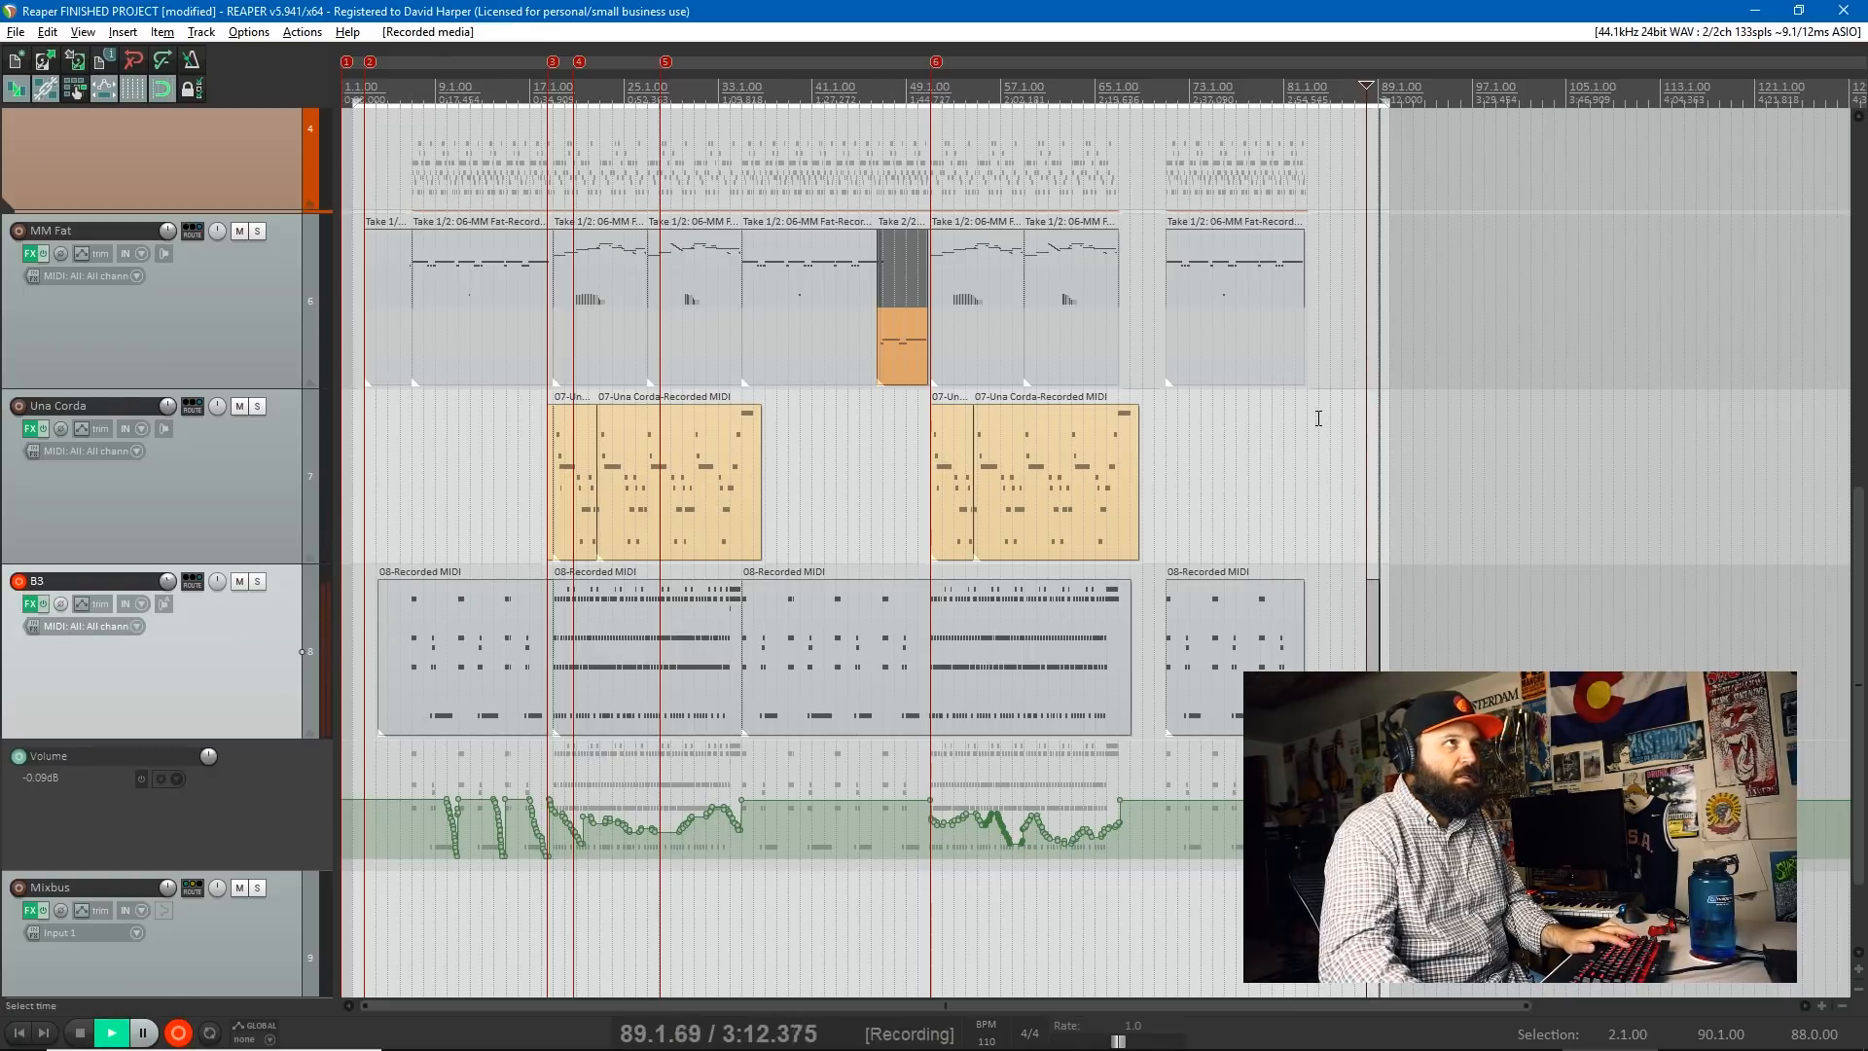
- Stop the B3 recording, make a time selection from bar 86 to bar 96, and delete the newly recorded item
key(space)
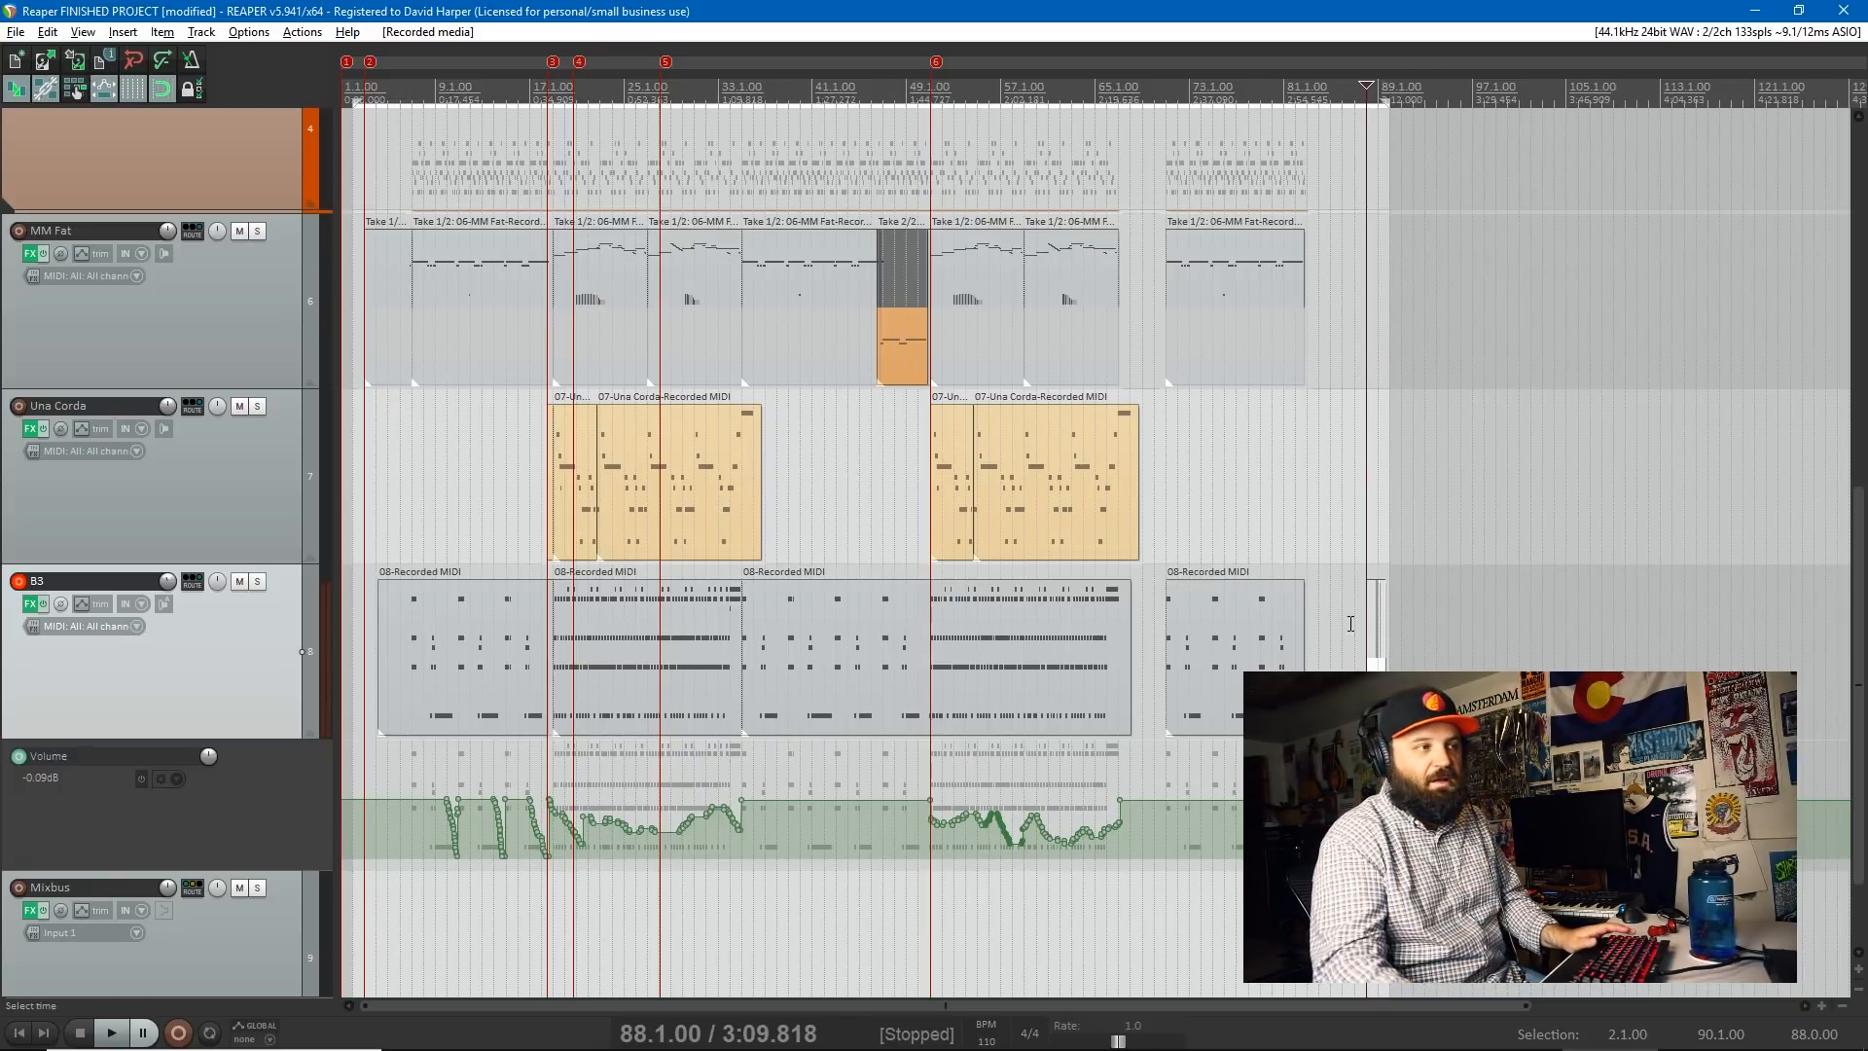
drag(1460, 642, 1347, 645)
click(1375, 662)
key(Delete)
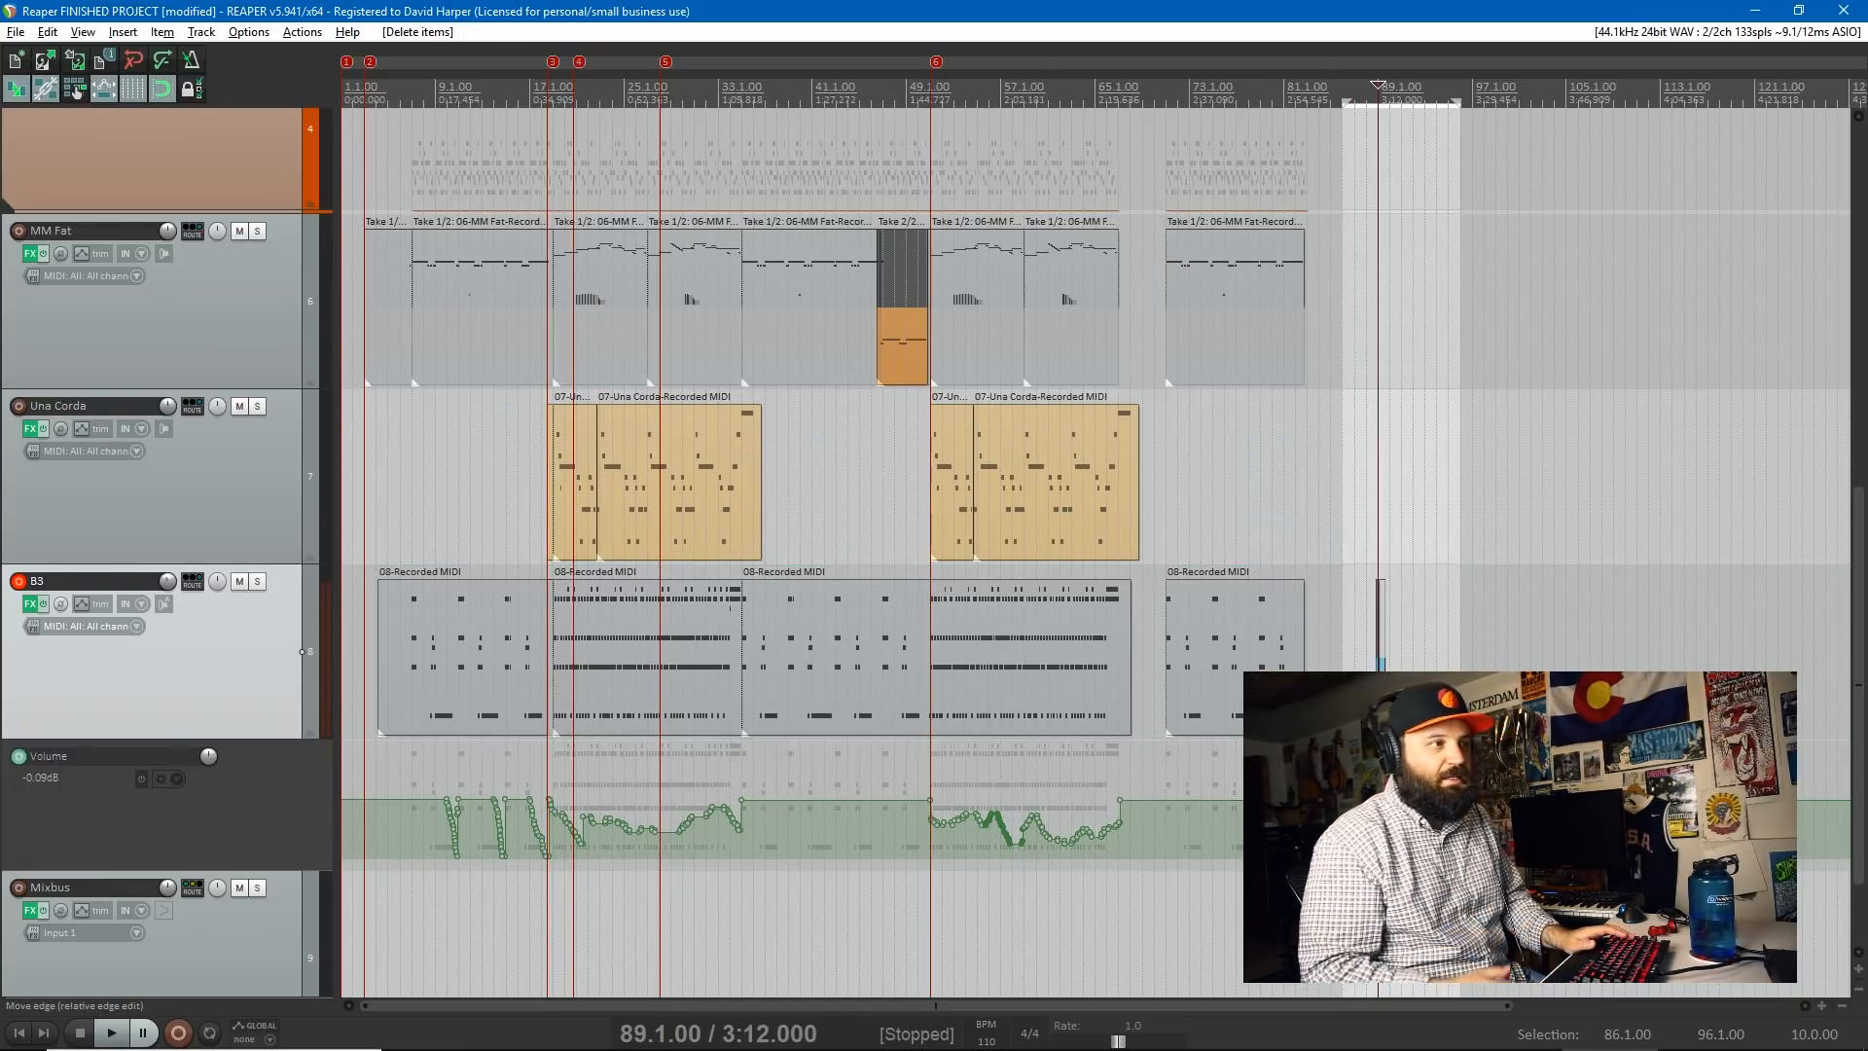
- Switch to Cubase and try to record in the empty Audio 01 to Audio 12 project, then stop the transport
key(alt+Tab)
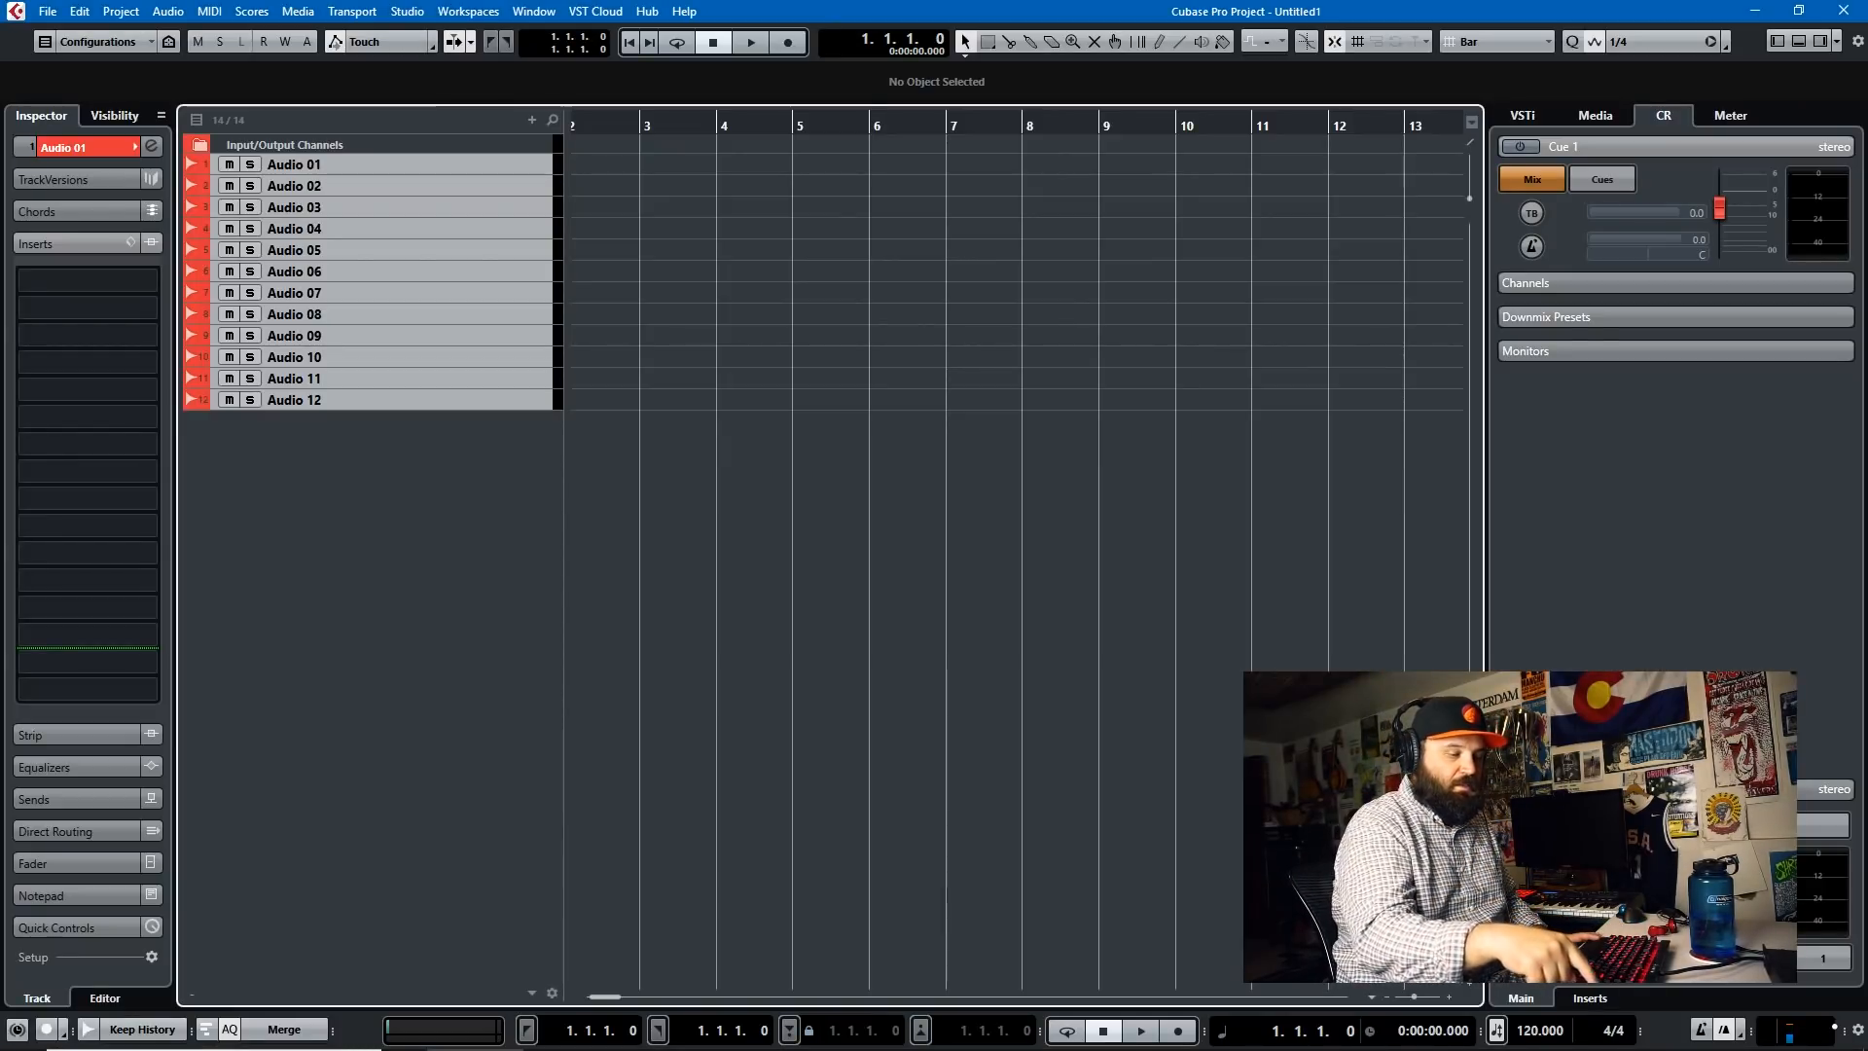
key(KP_Multiply)
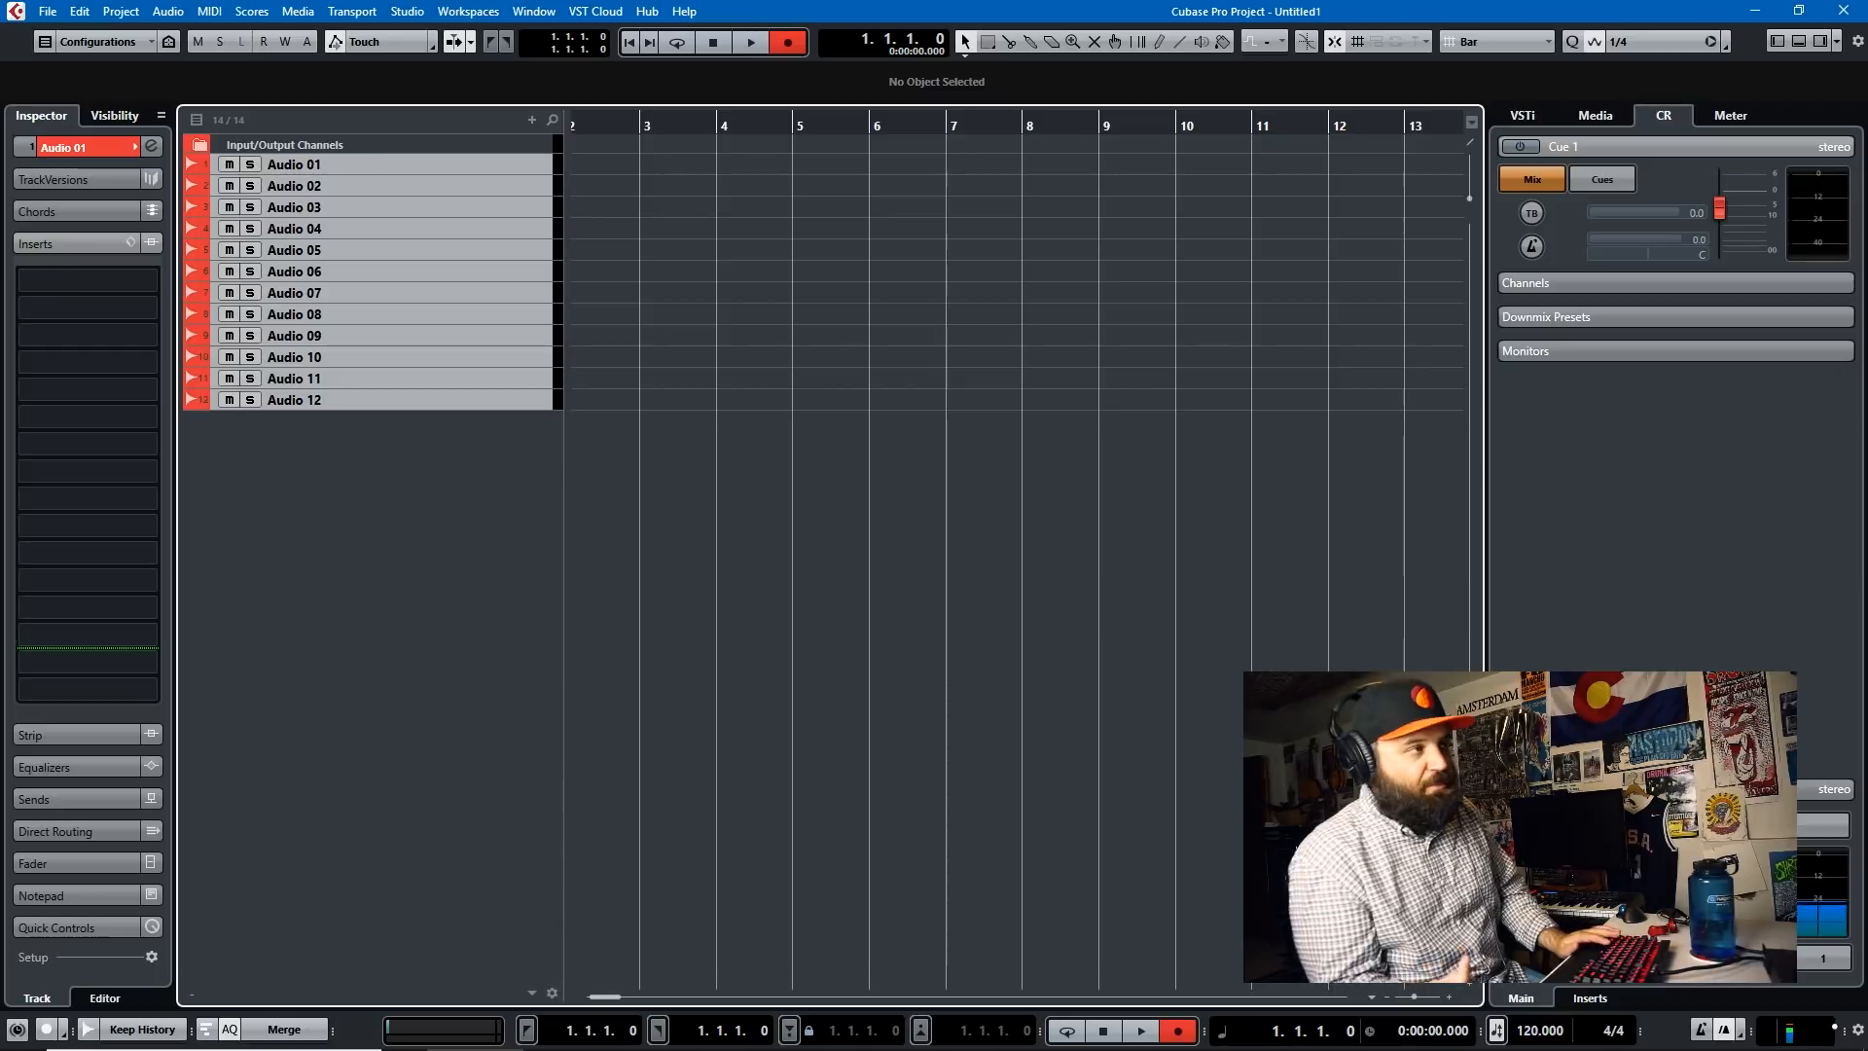
key(space)
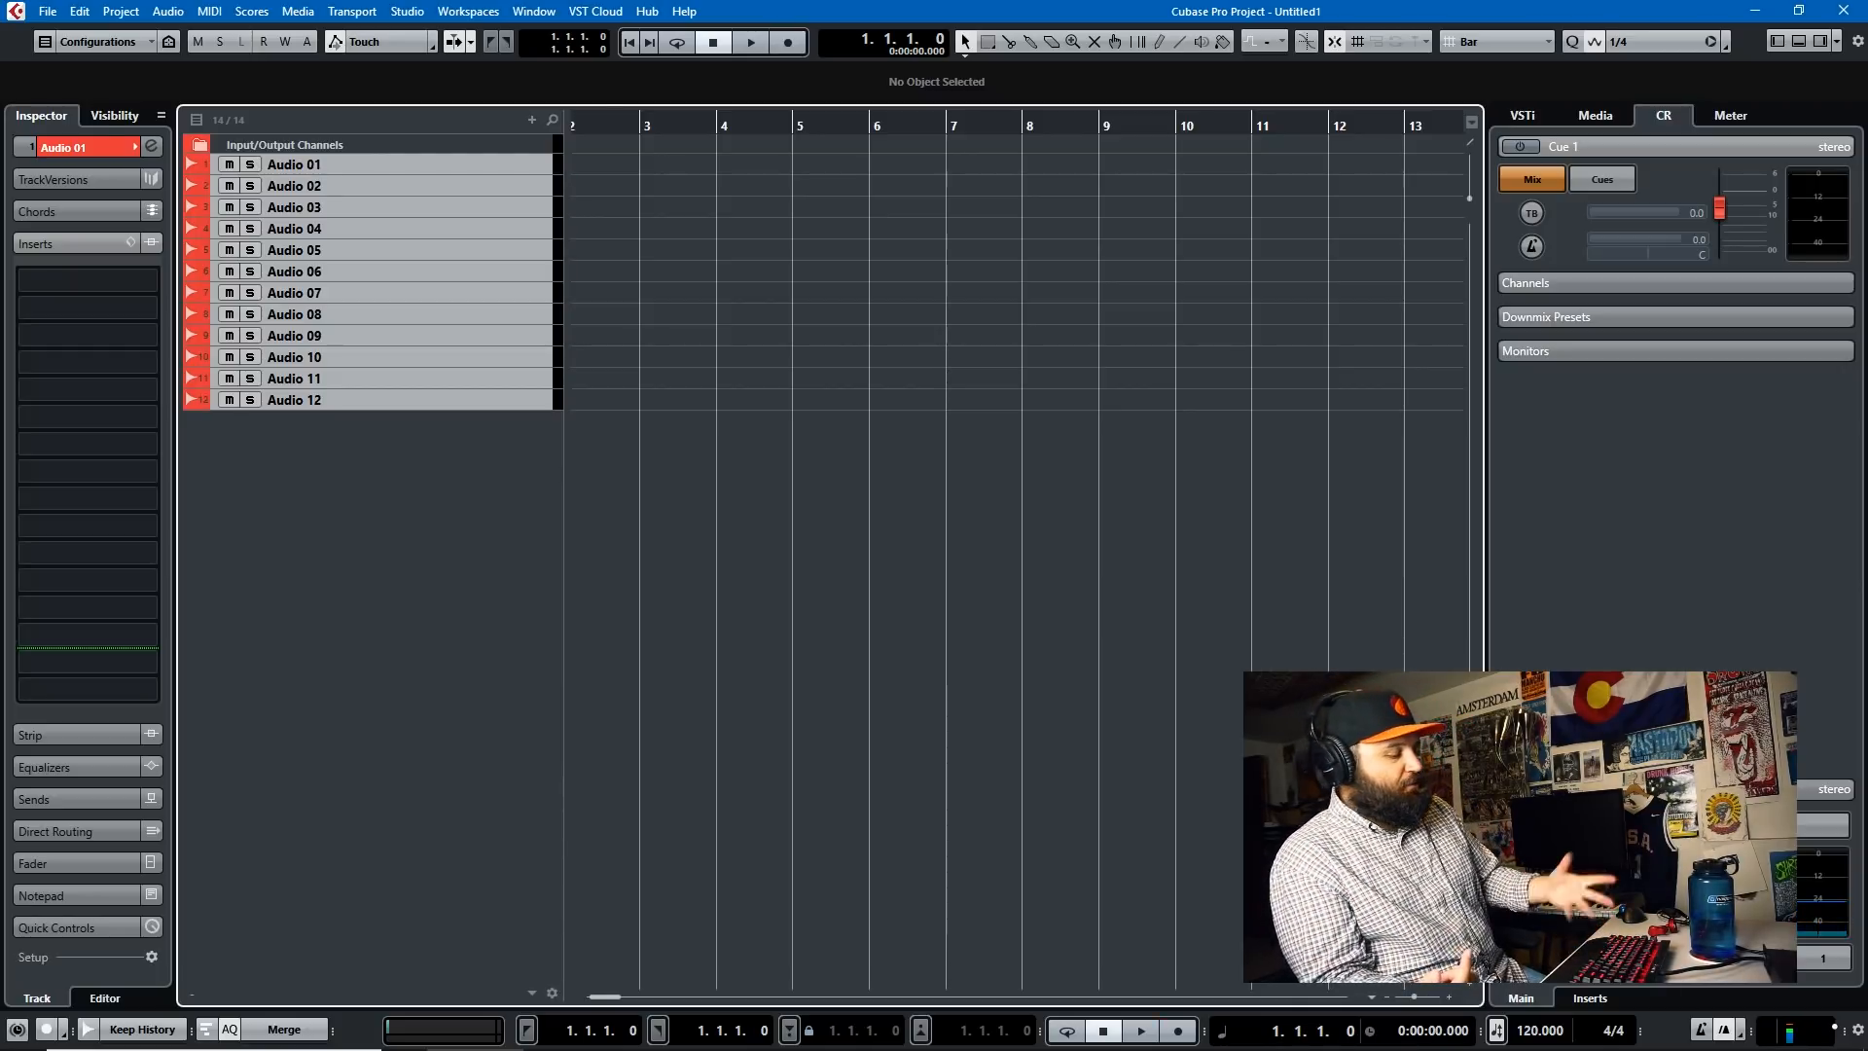
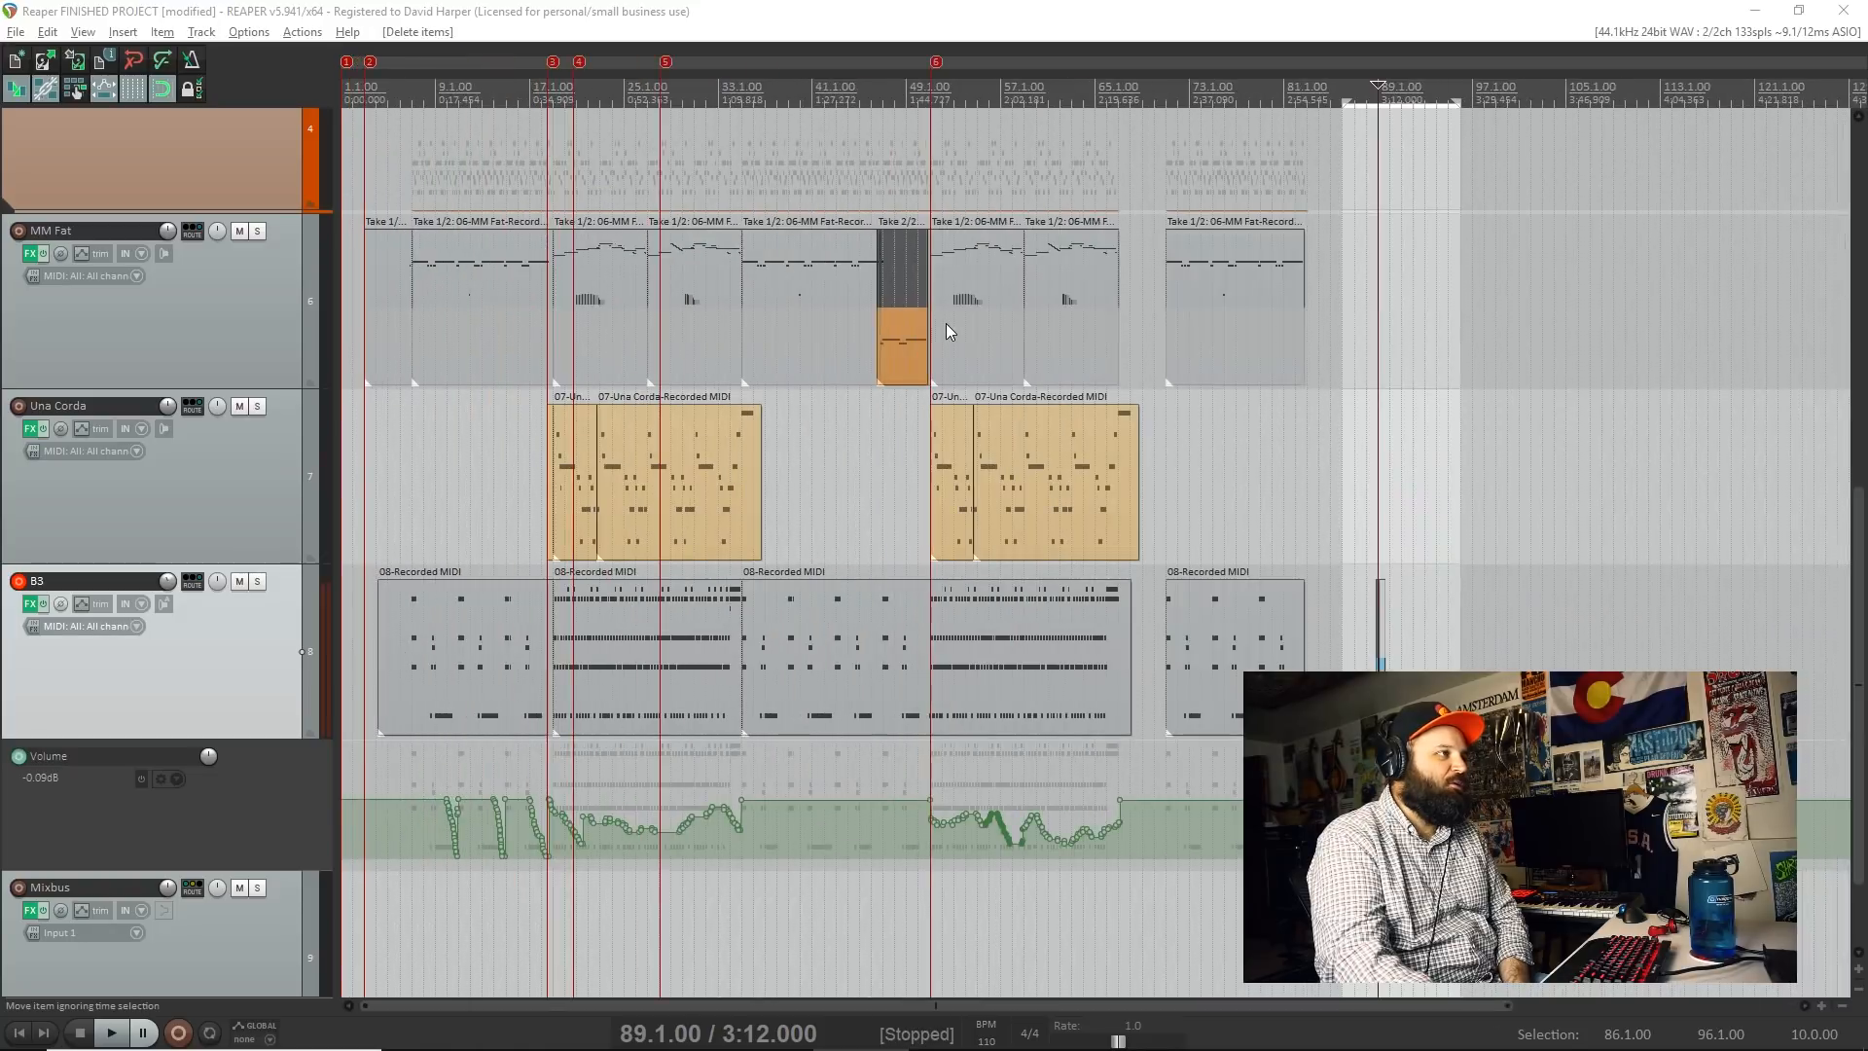
- Solo the Una Corda track in REAPER and play it from marker 3, then stop playback
scroll(945, 323, down, 3)
scroll(945, 323, up, 2)
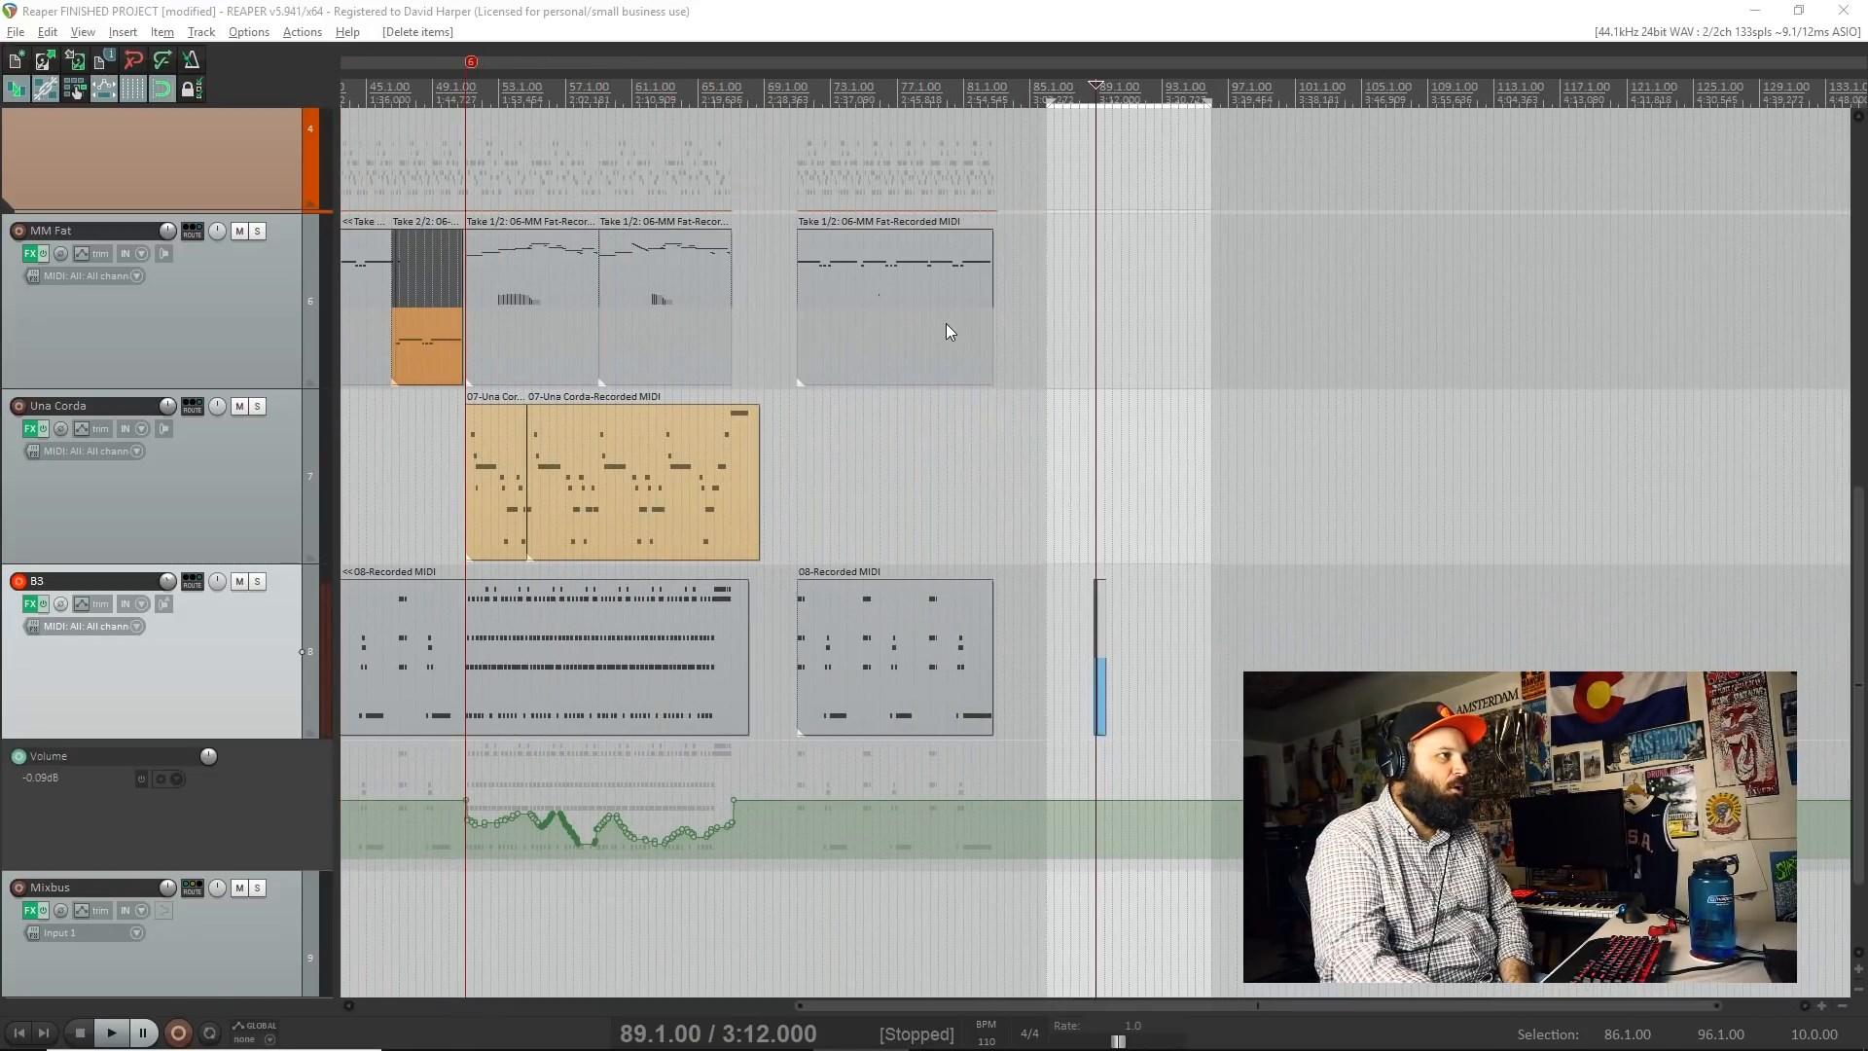
drag(1105, 1002, 570, 990)
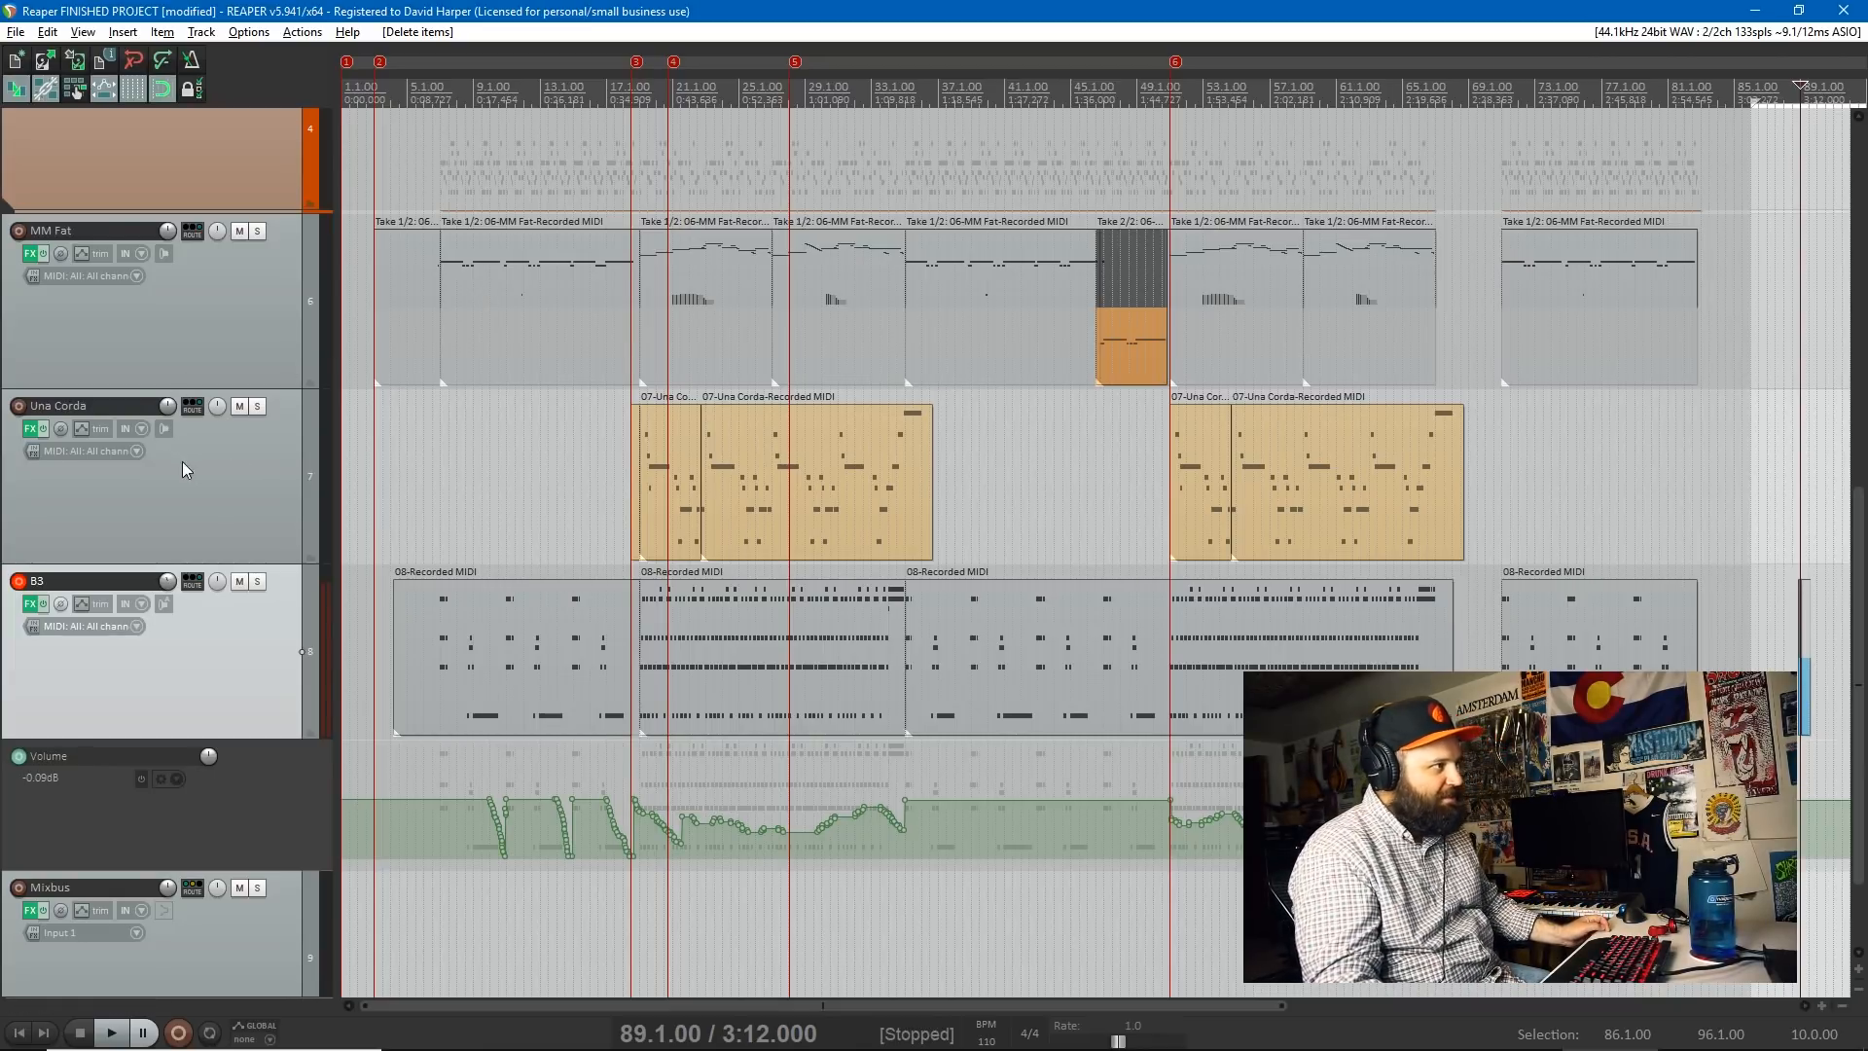
key(3)
click(257, 406)
key(space)
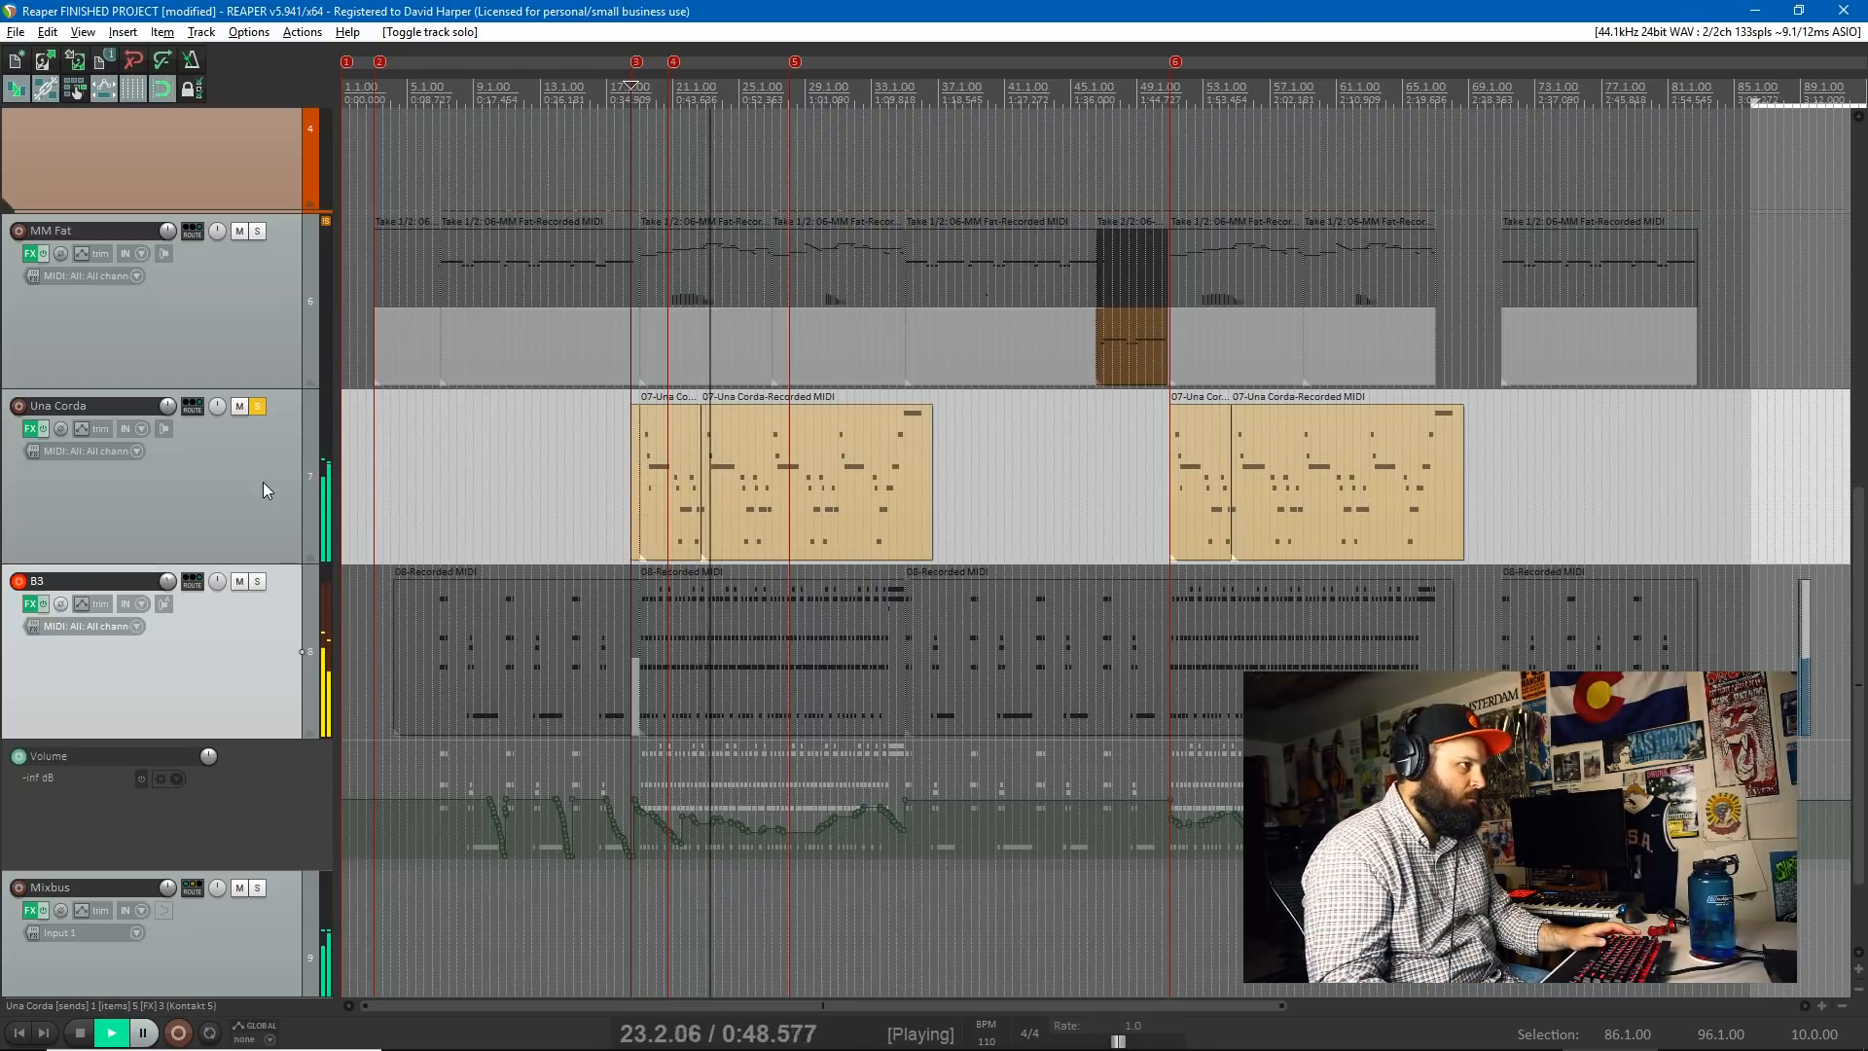
key(space)
- Select the Una Corda track and set its recording input to mono Input 1
click(261, 478)
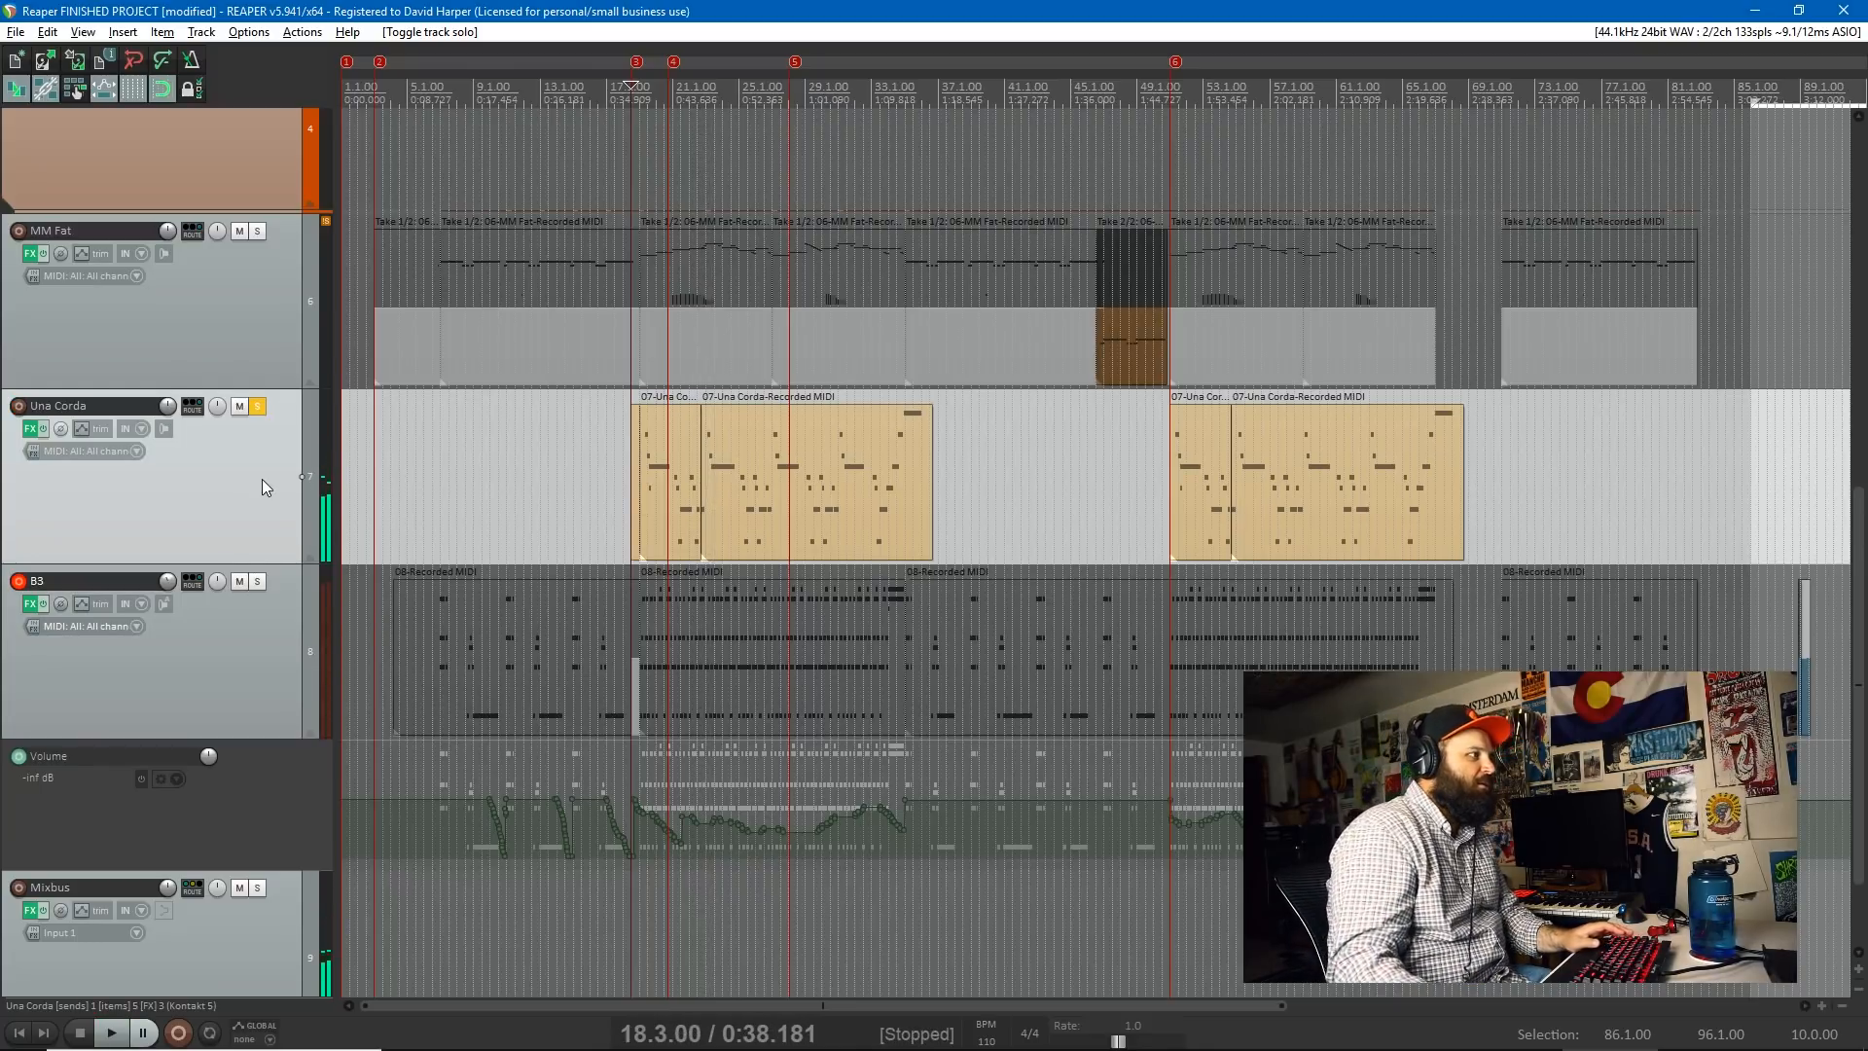
click(97, 451)
mouse_move(210, 465)
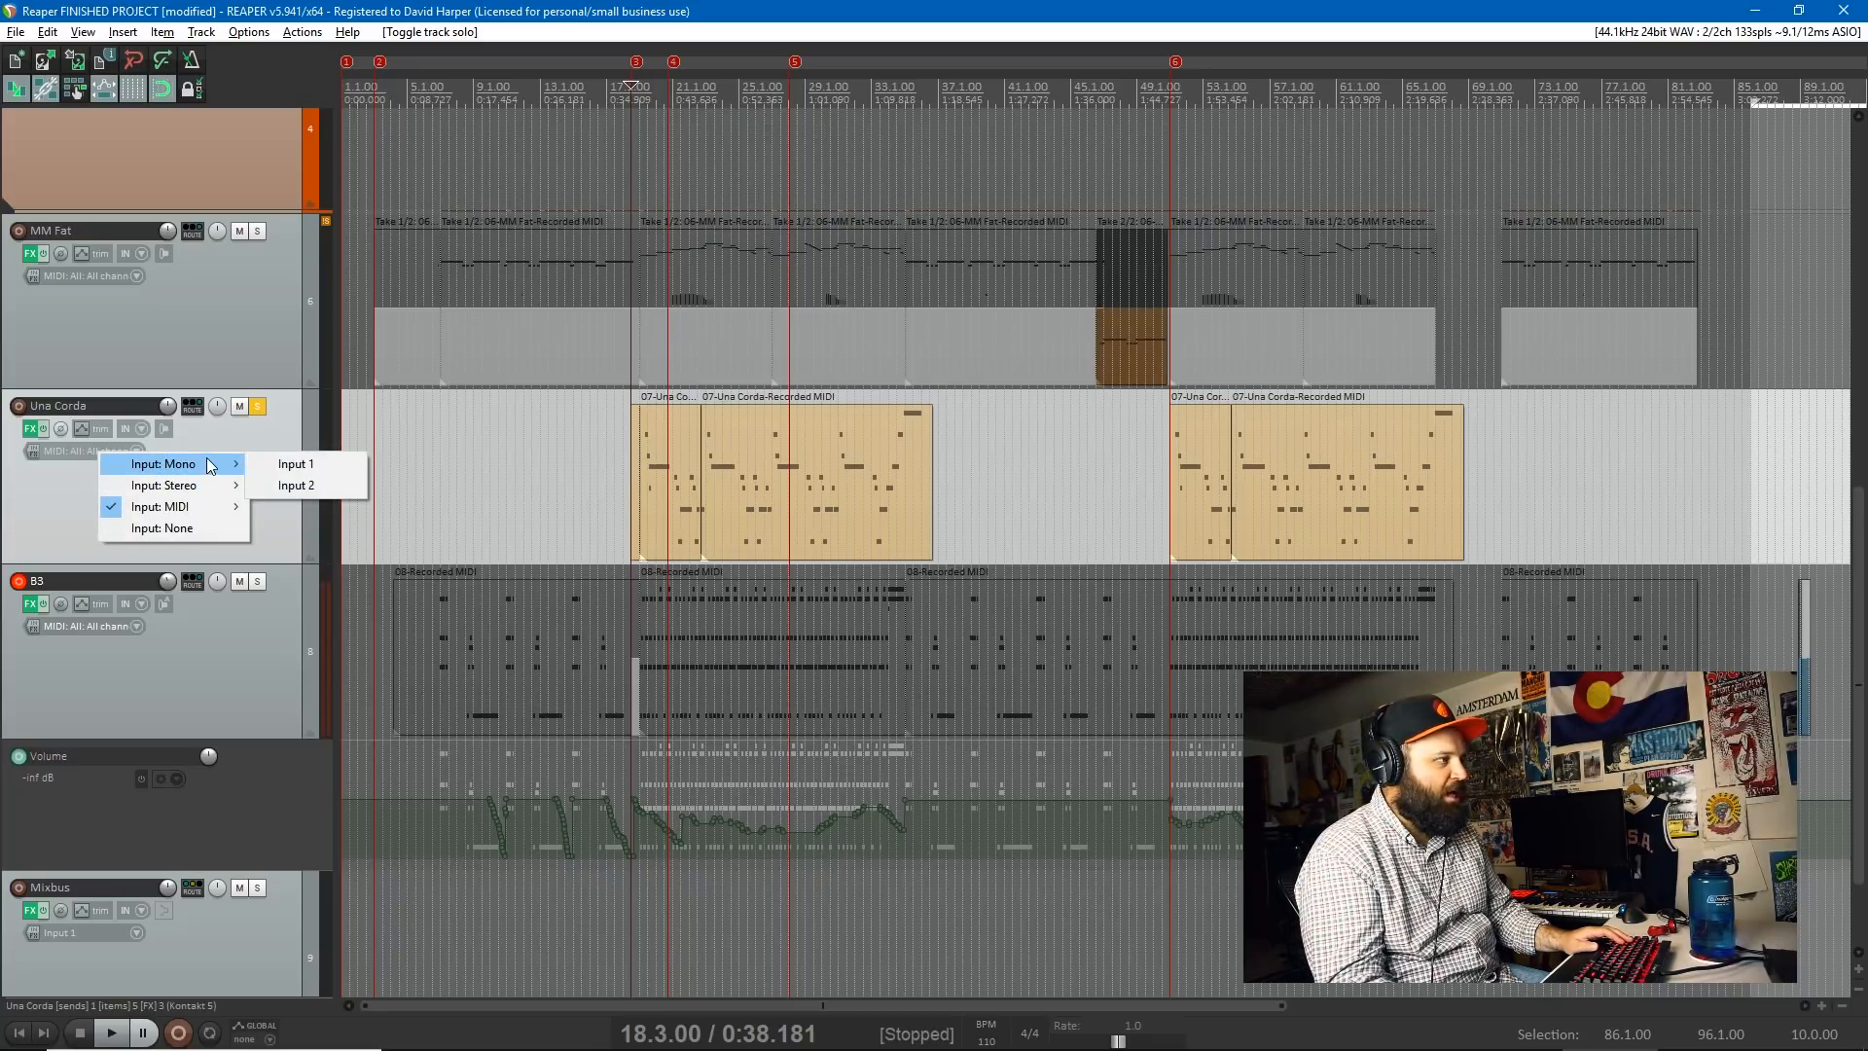
click(288, 465)
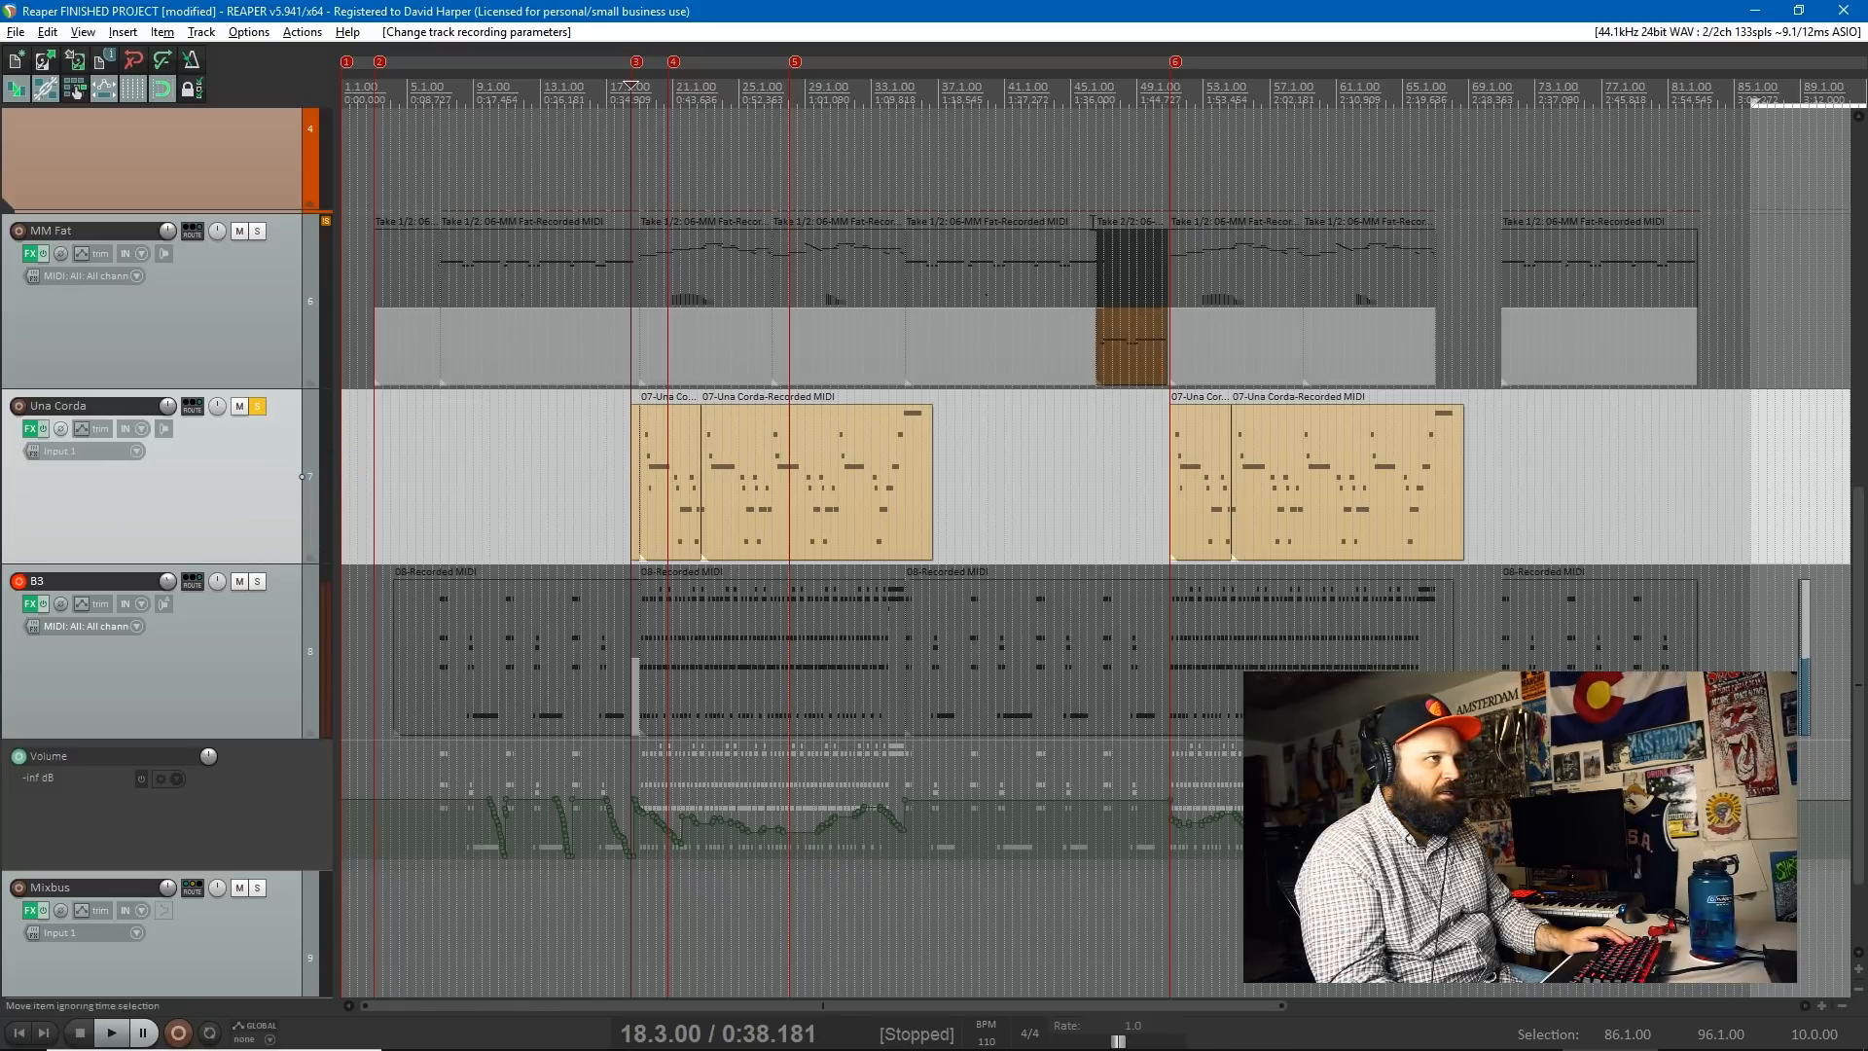
- Disarm B3, arm Una Corda, and record a short audio clip on it starting at bar 40
click(989, 105)
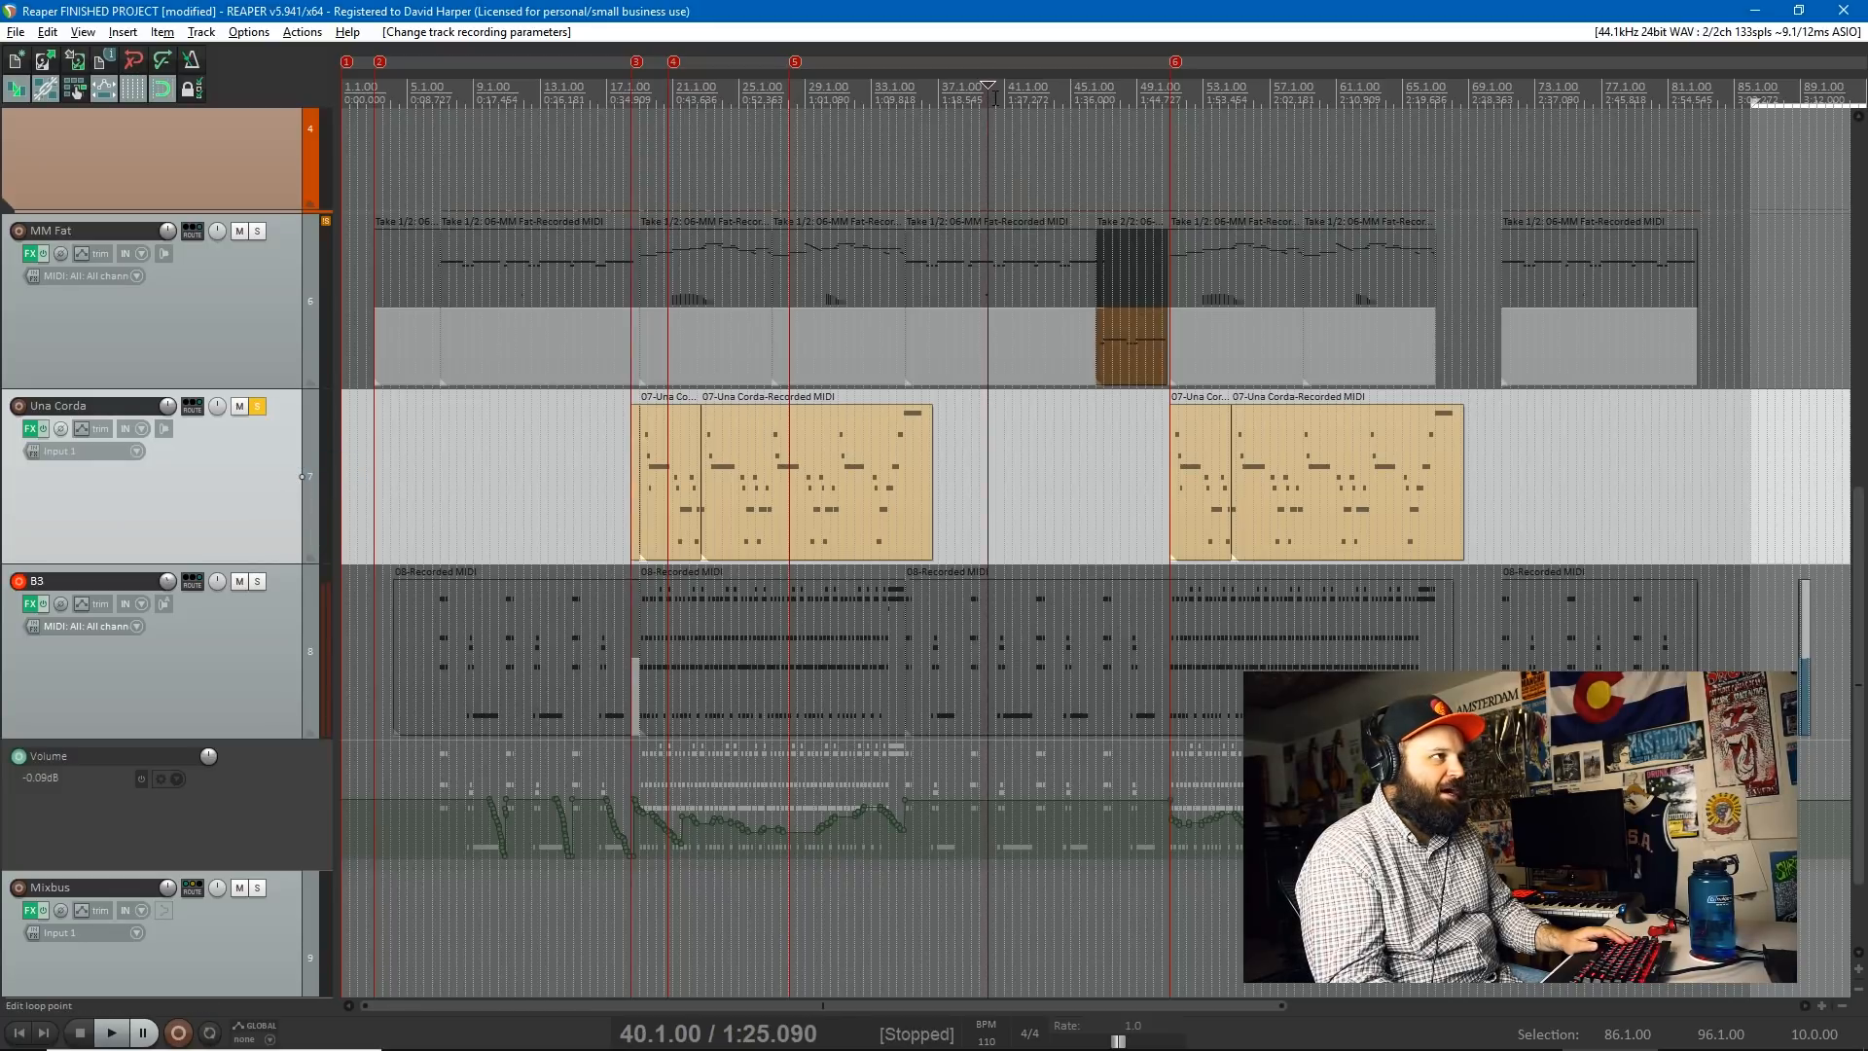
click(18, 581)
click(23, 410)
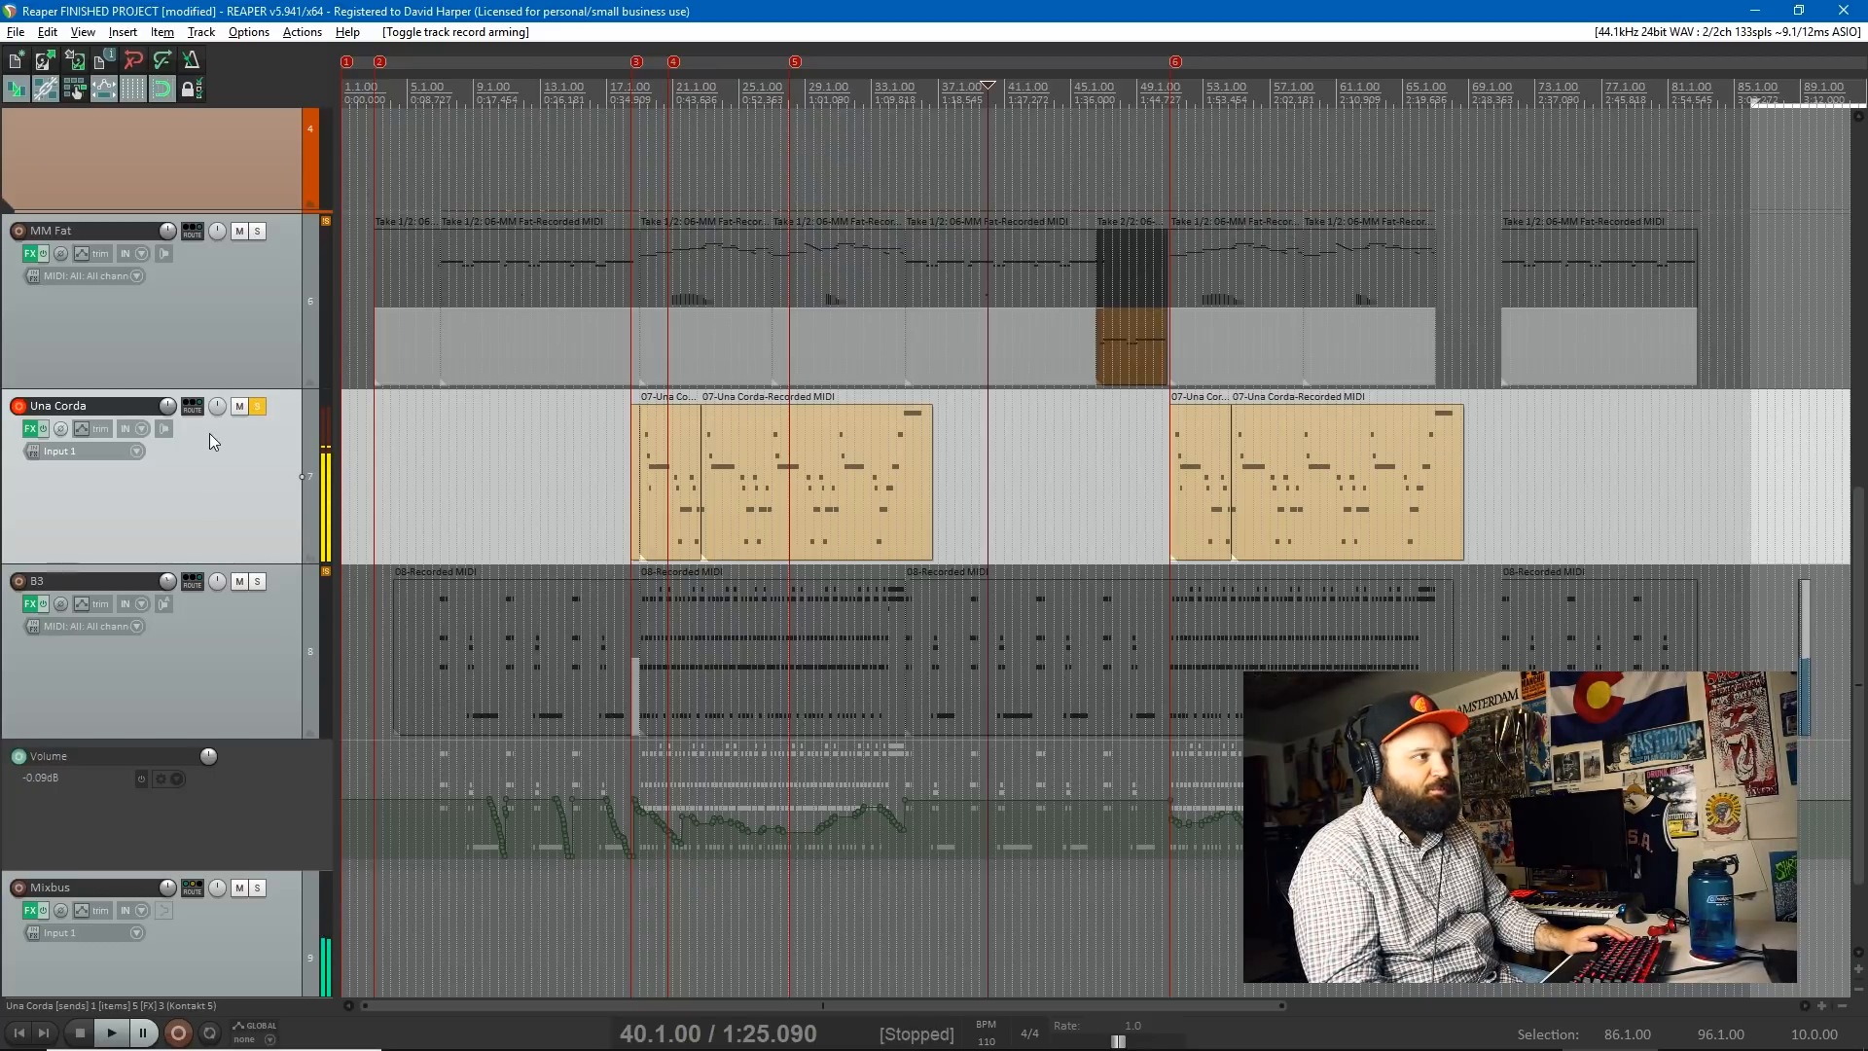
key(ctrl+r)
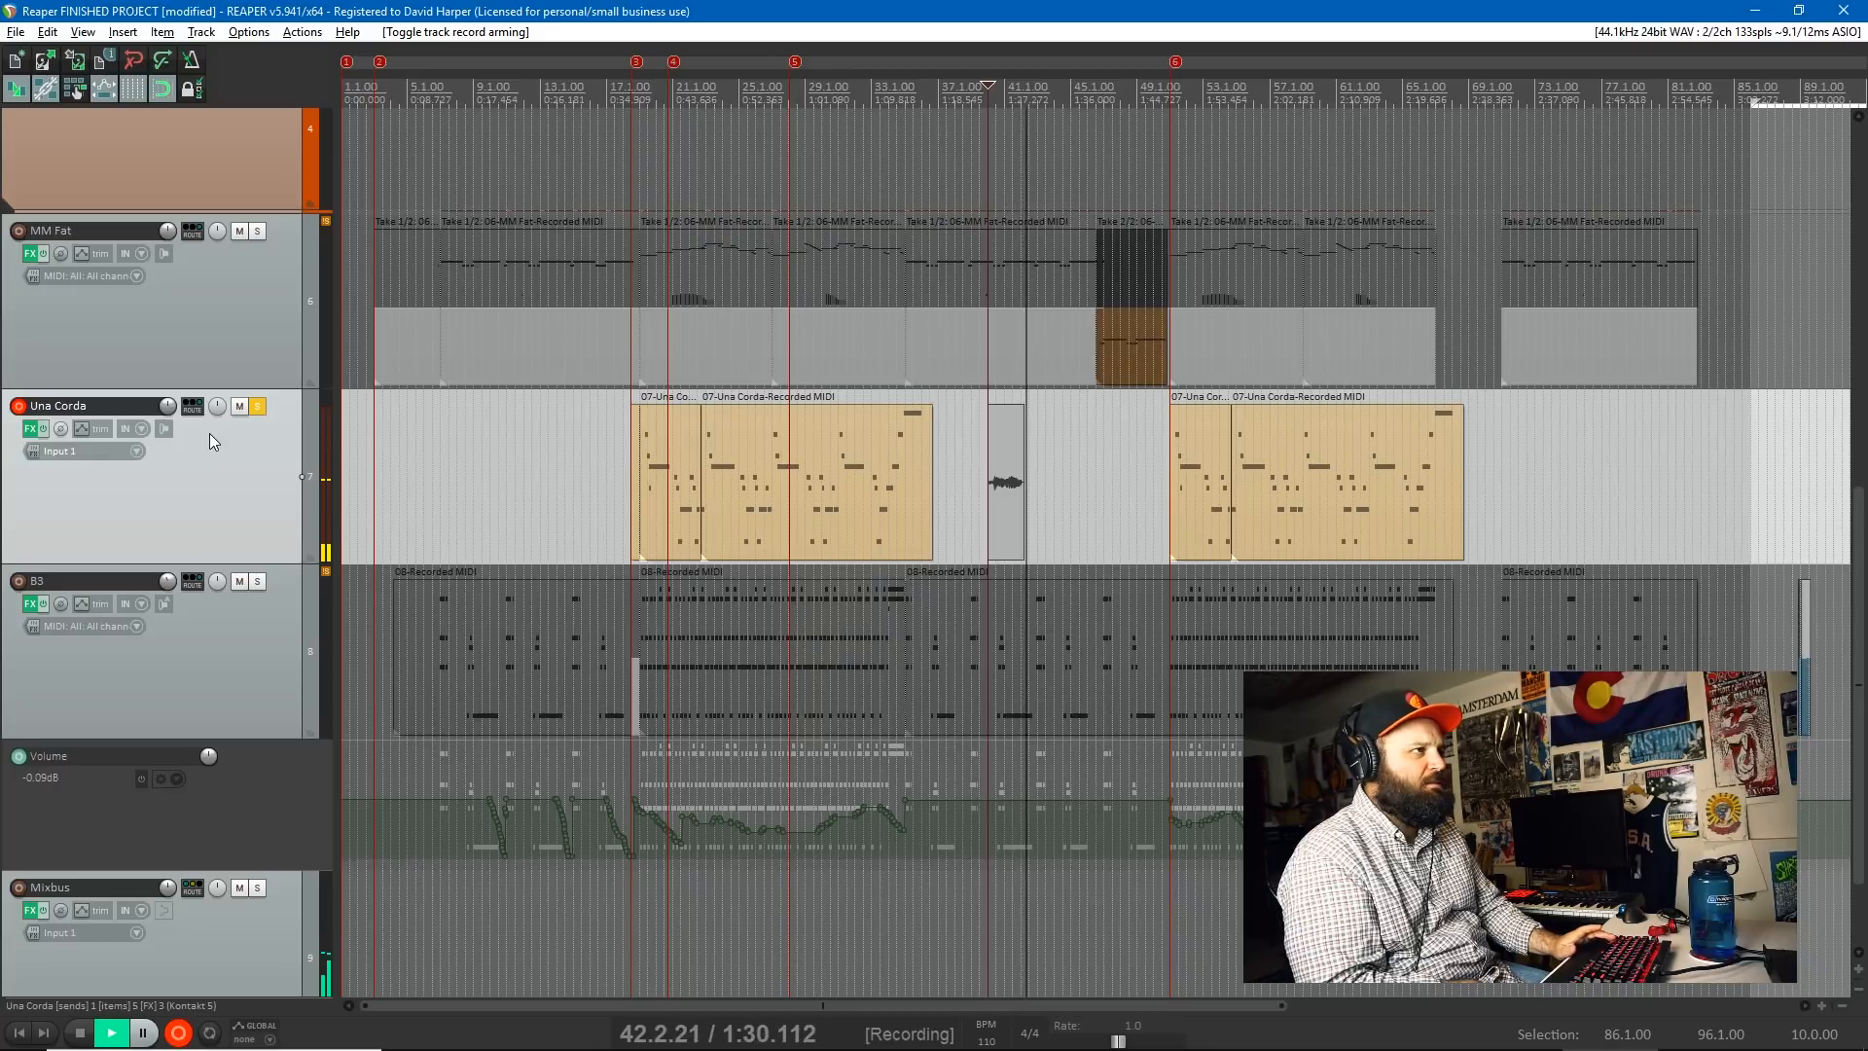
key(space)
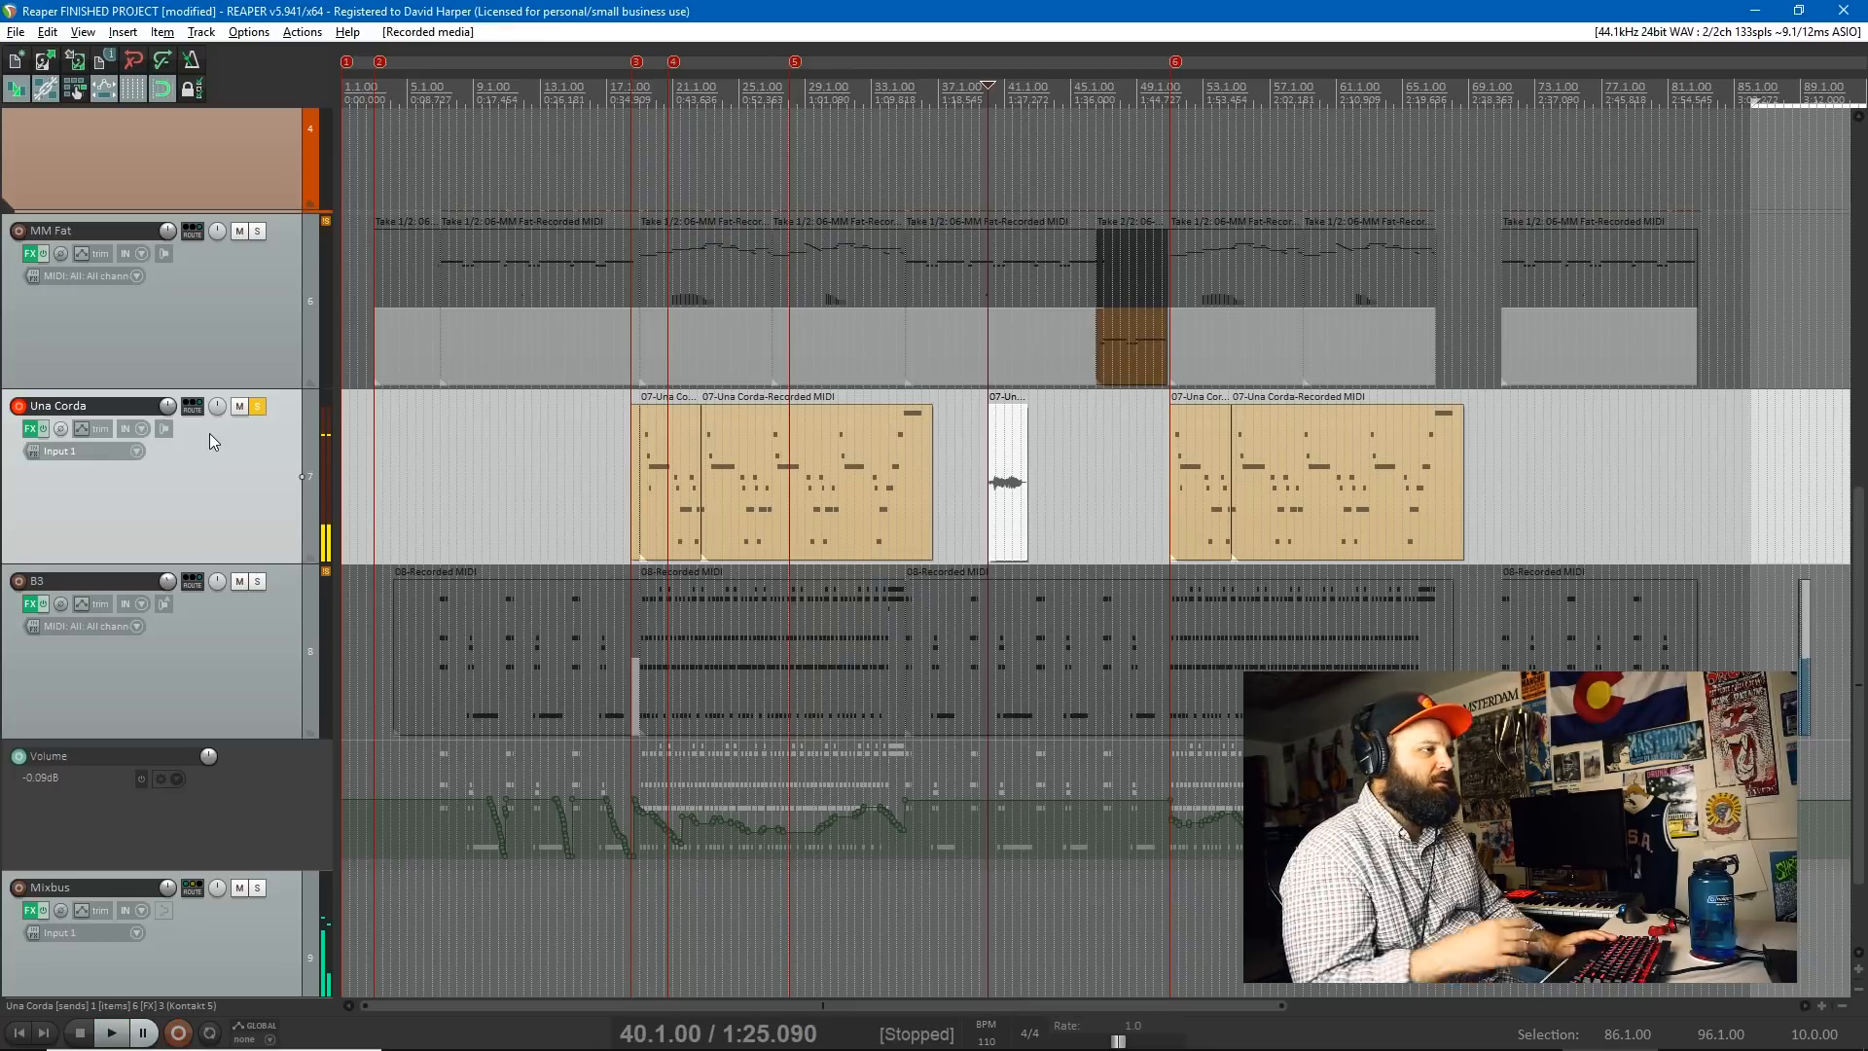
- Disarm the Una Corda track and set its input to all MIDI inputs on all channels
click(21, 409)
click(96, 454)
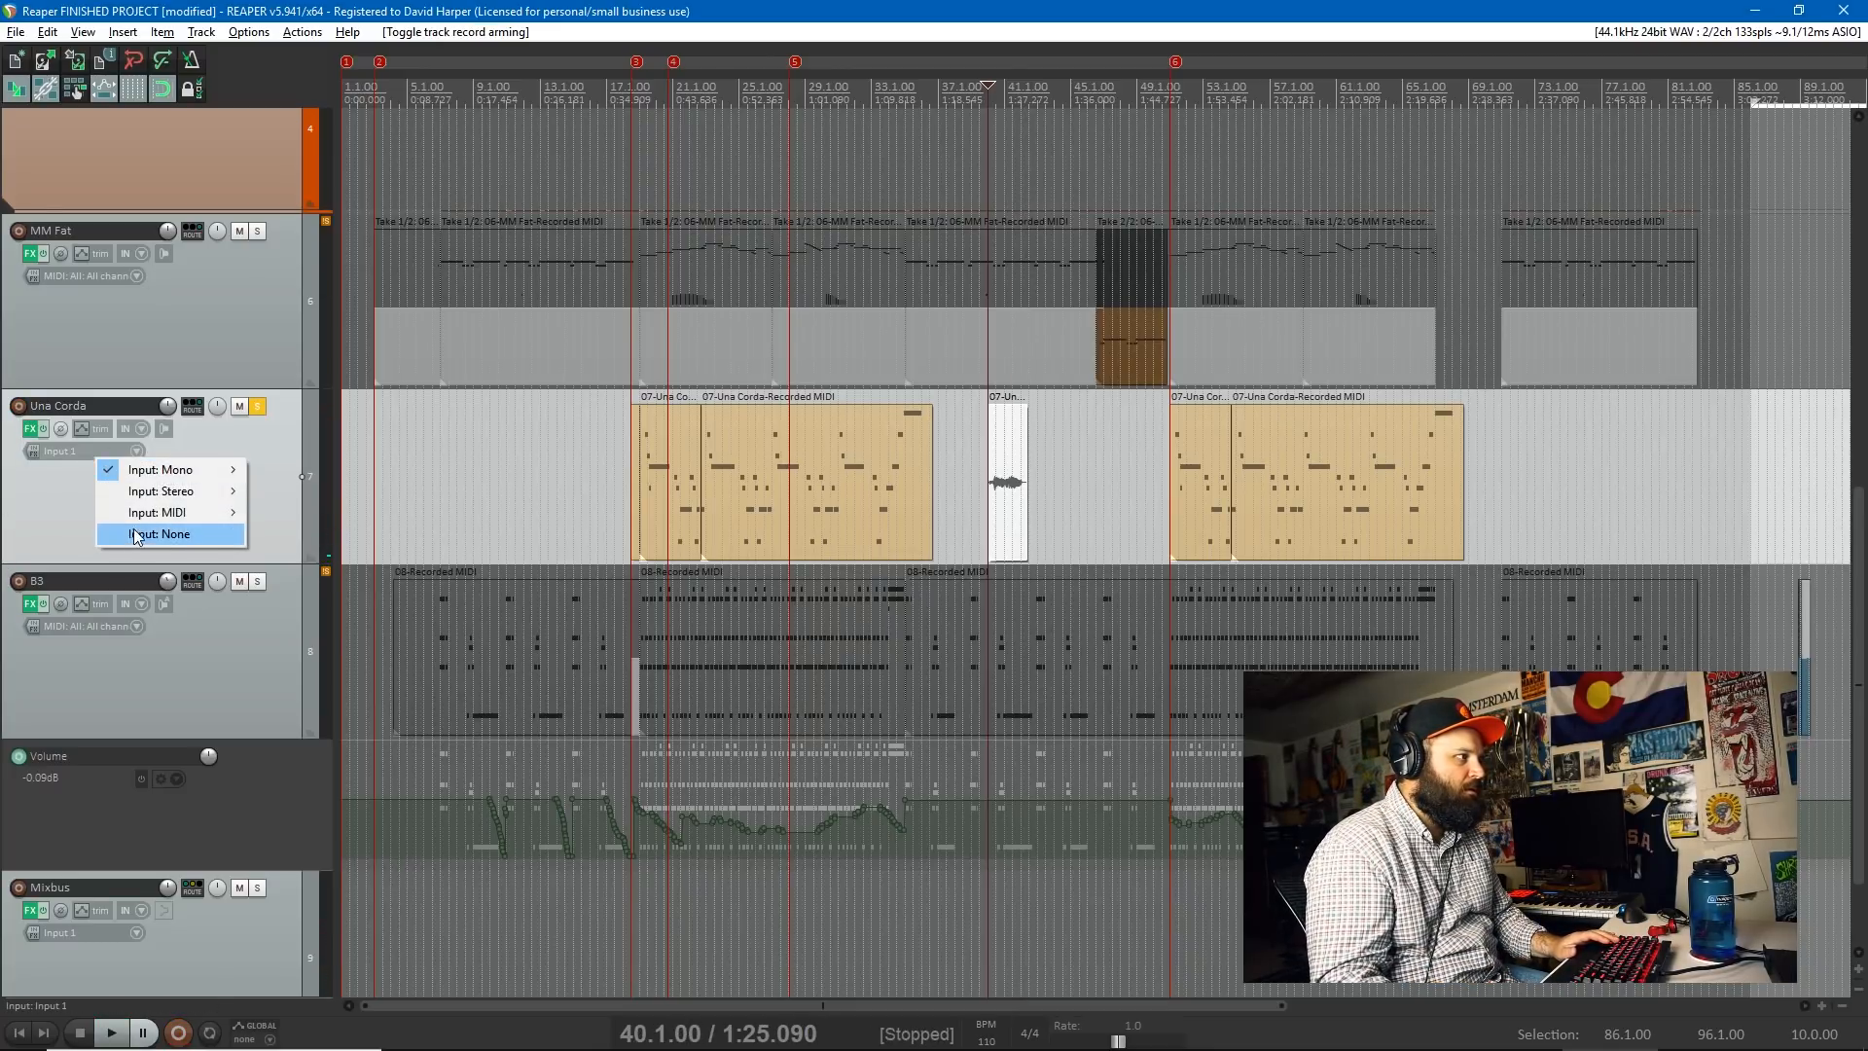
mouse_move(161, 513)
mouse_move(292, 537)
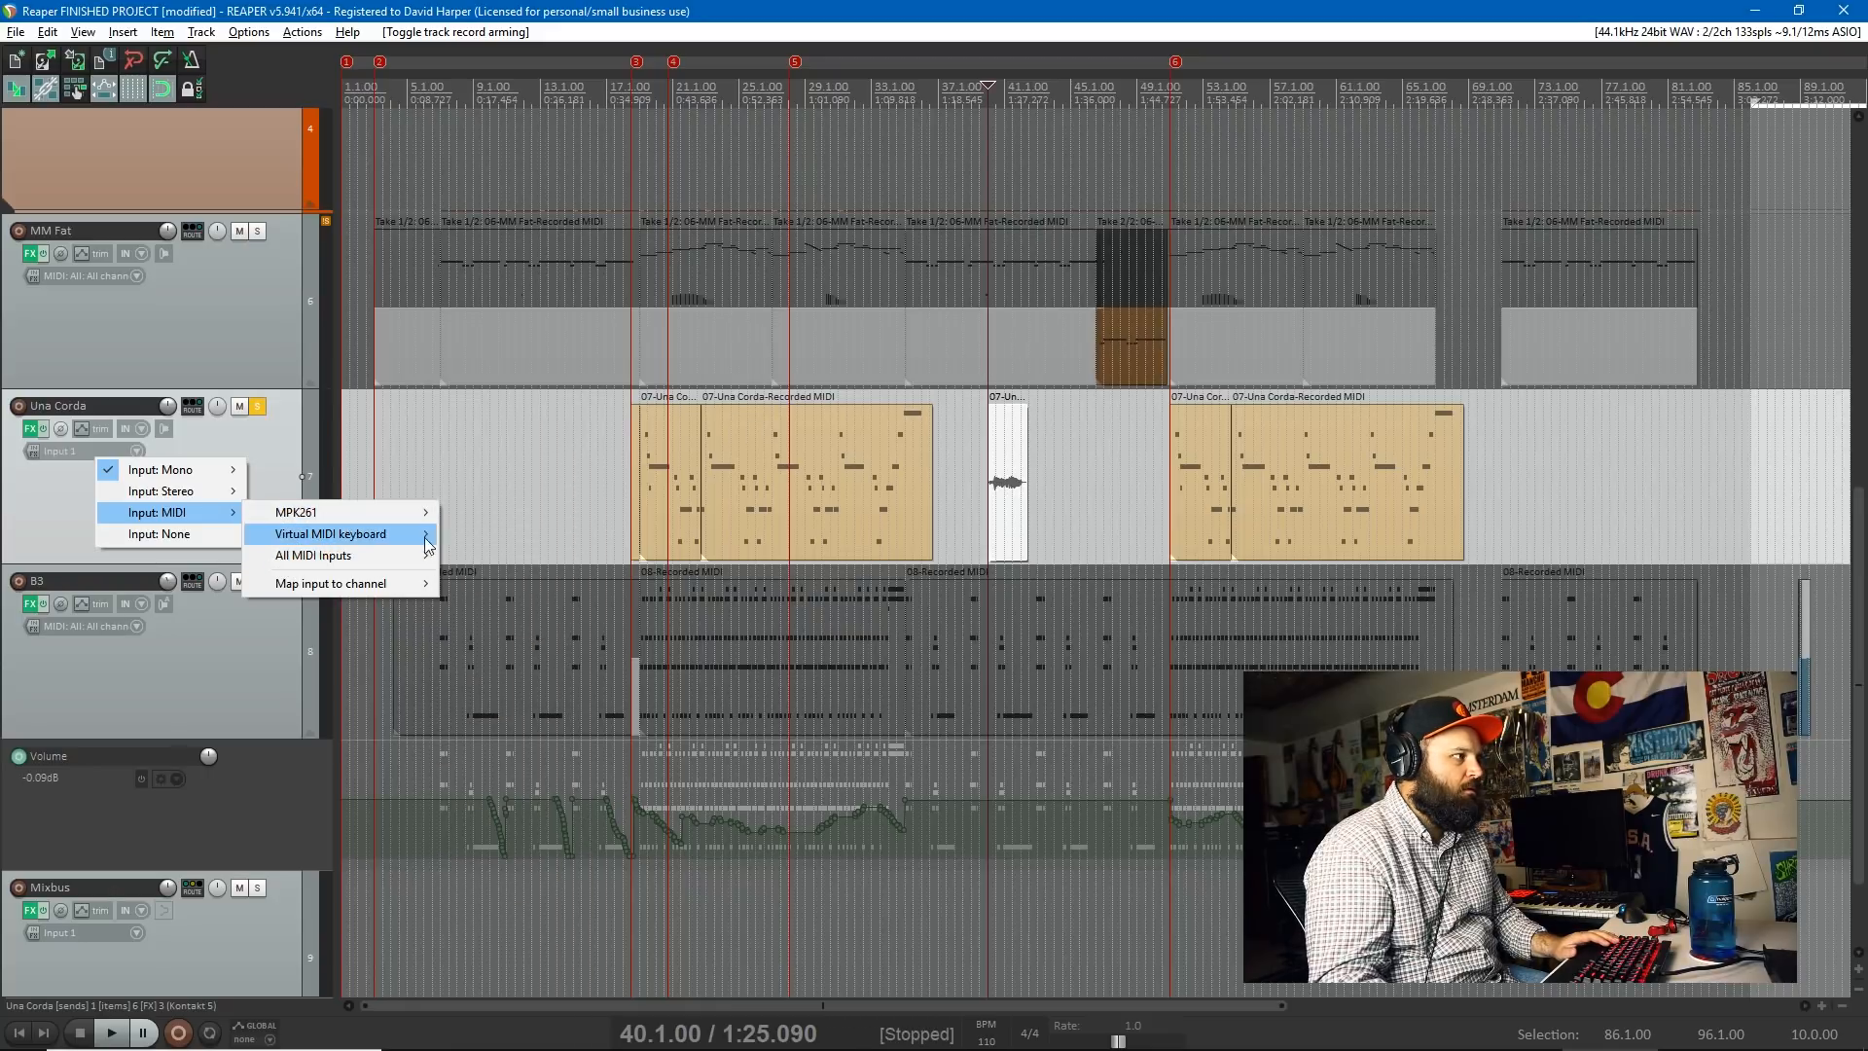
mouse_move(389, 554)
click(487, 555)
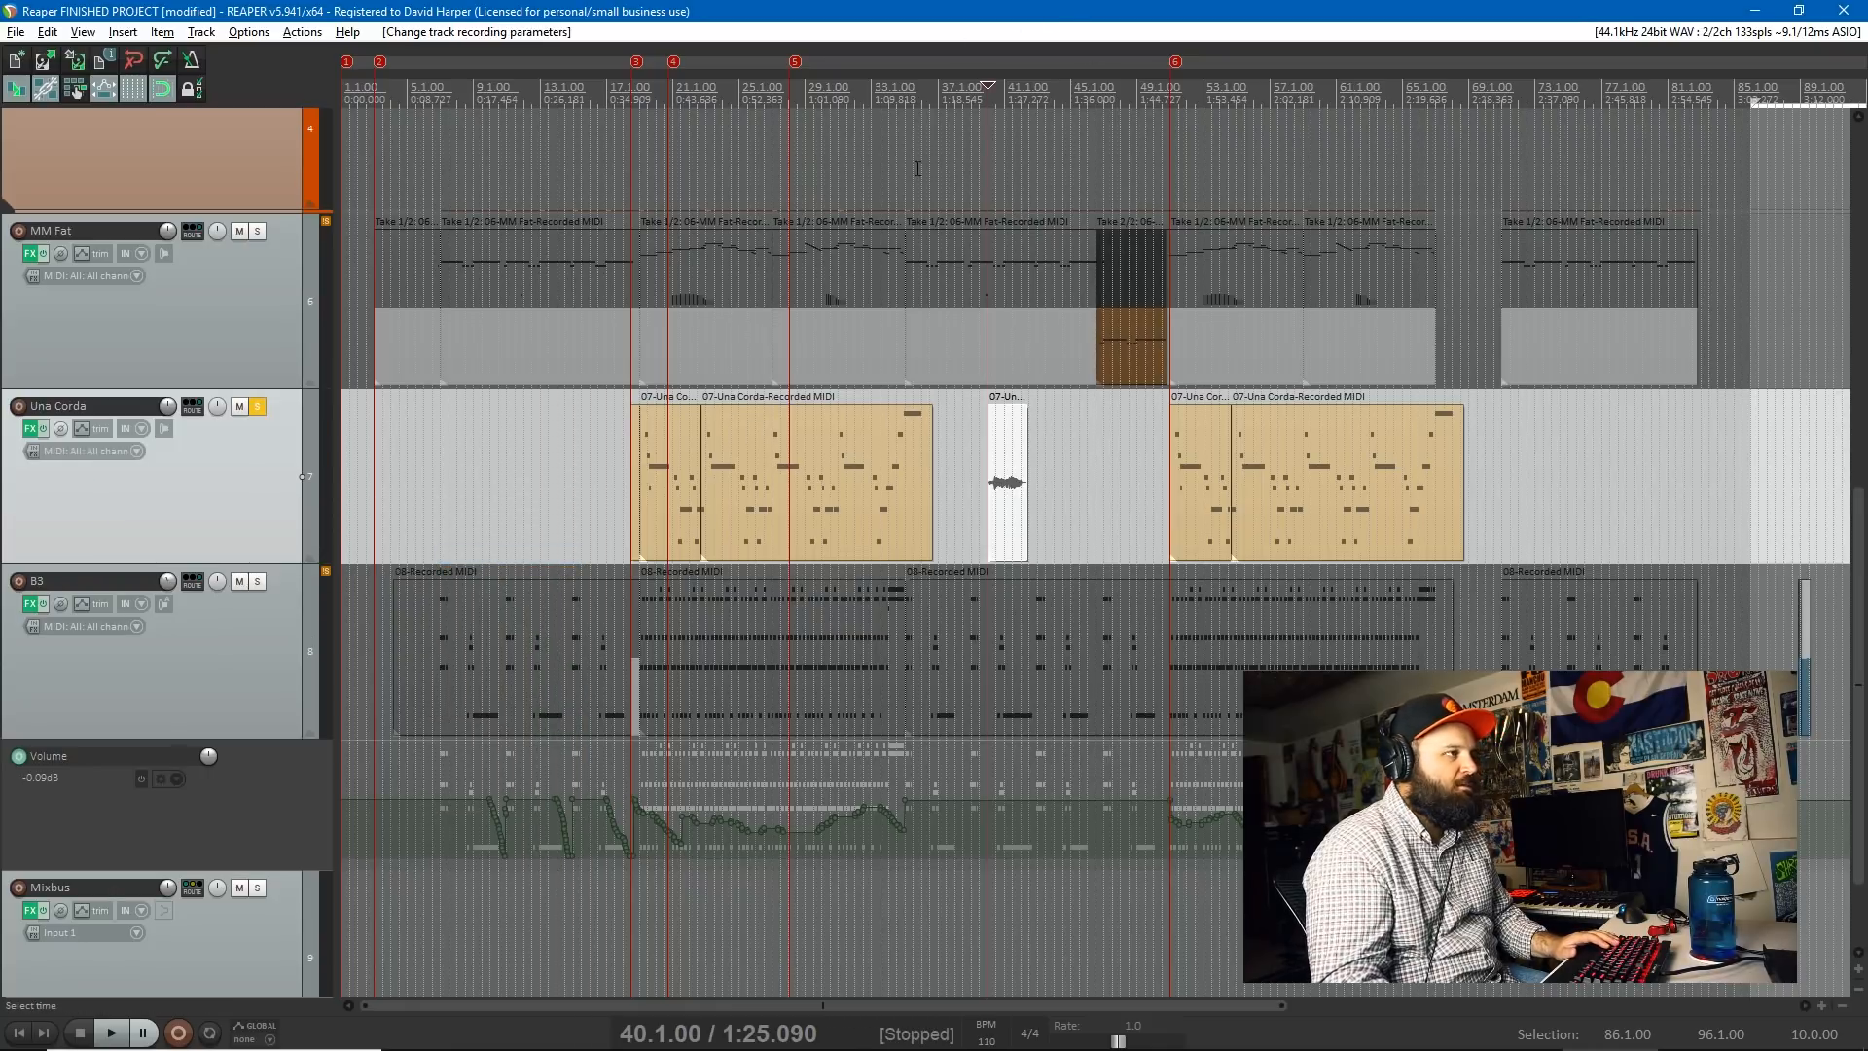
- Turn off record monitoring on Una Corda and play from bar 34.3 through the recorded audio clip
click(896, 92)
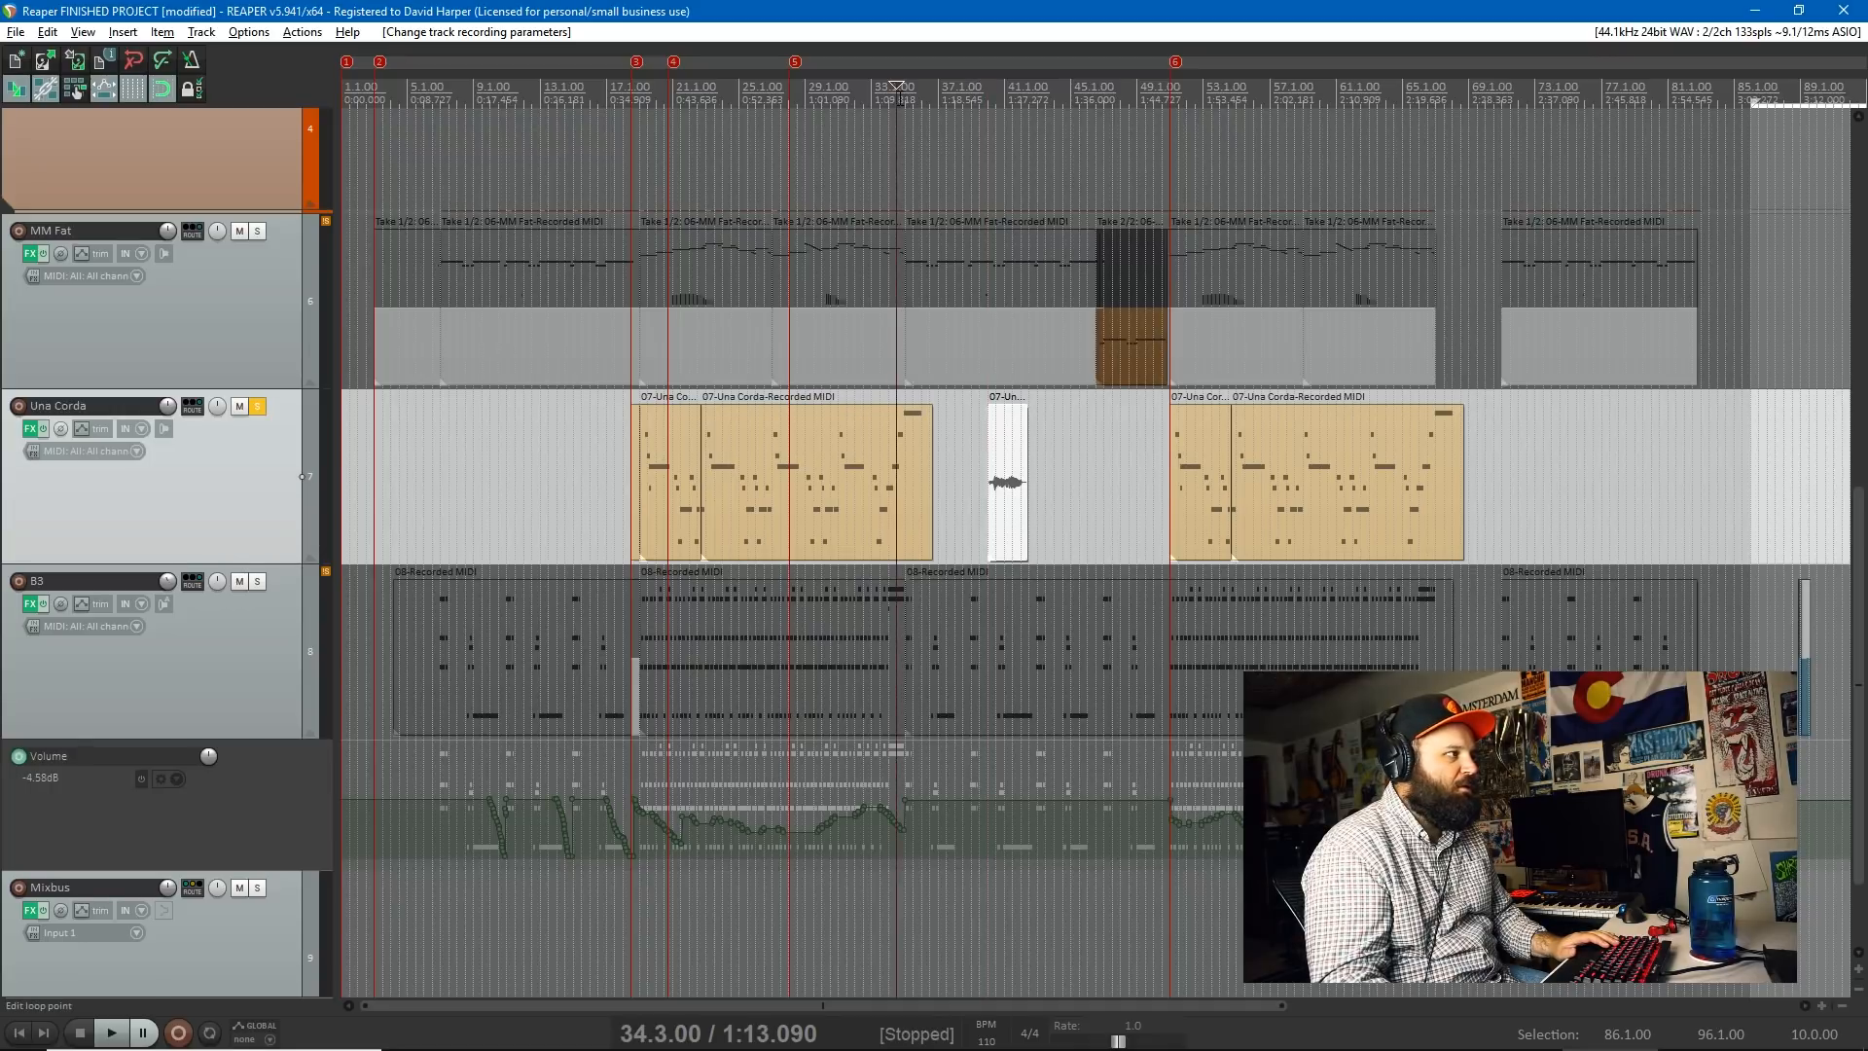
click(172, 429)
key(space)
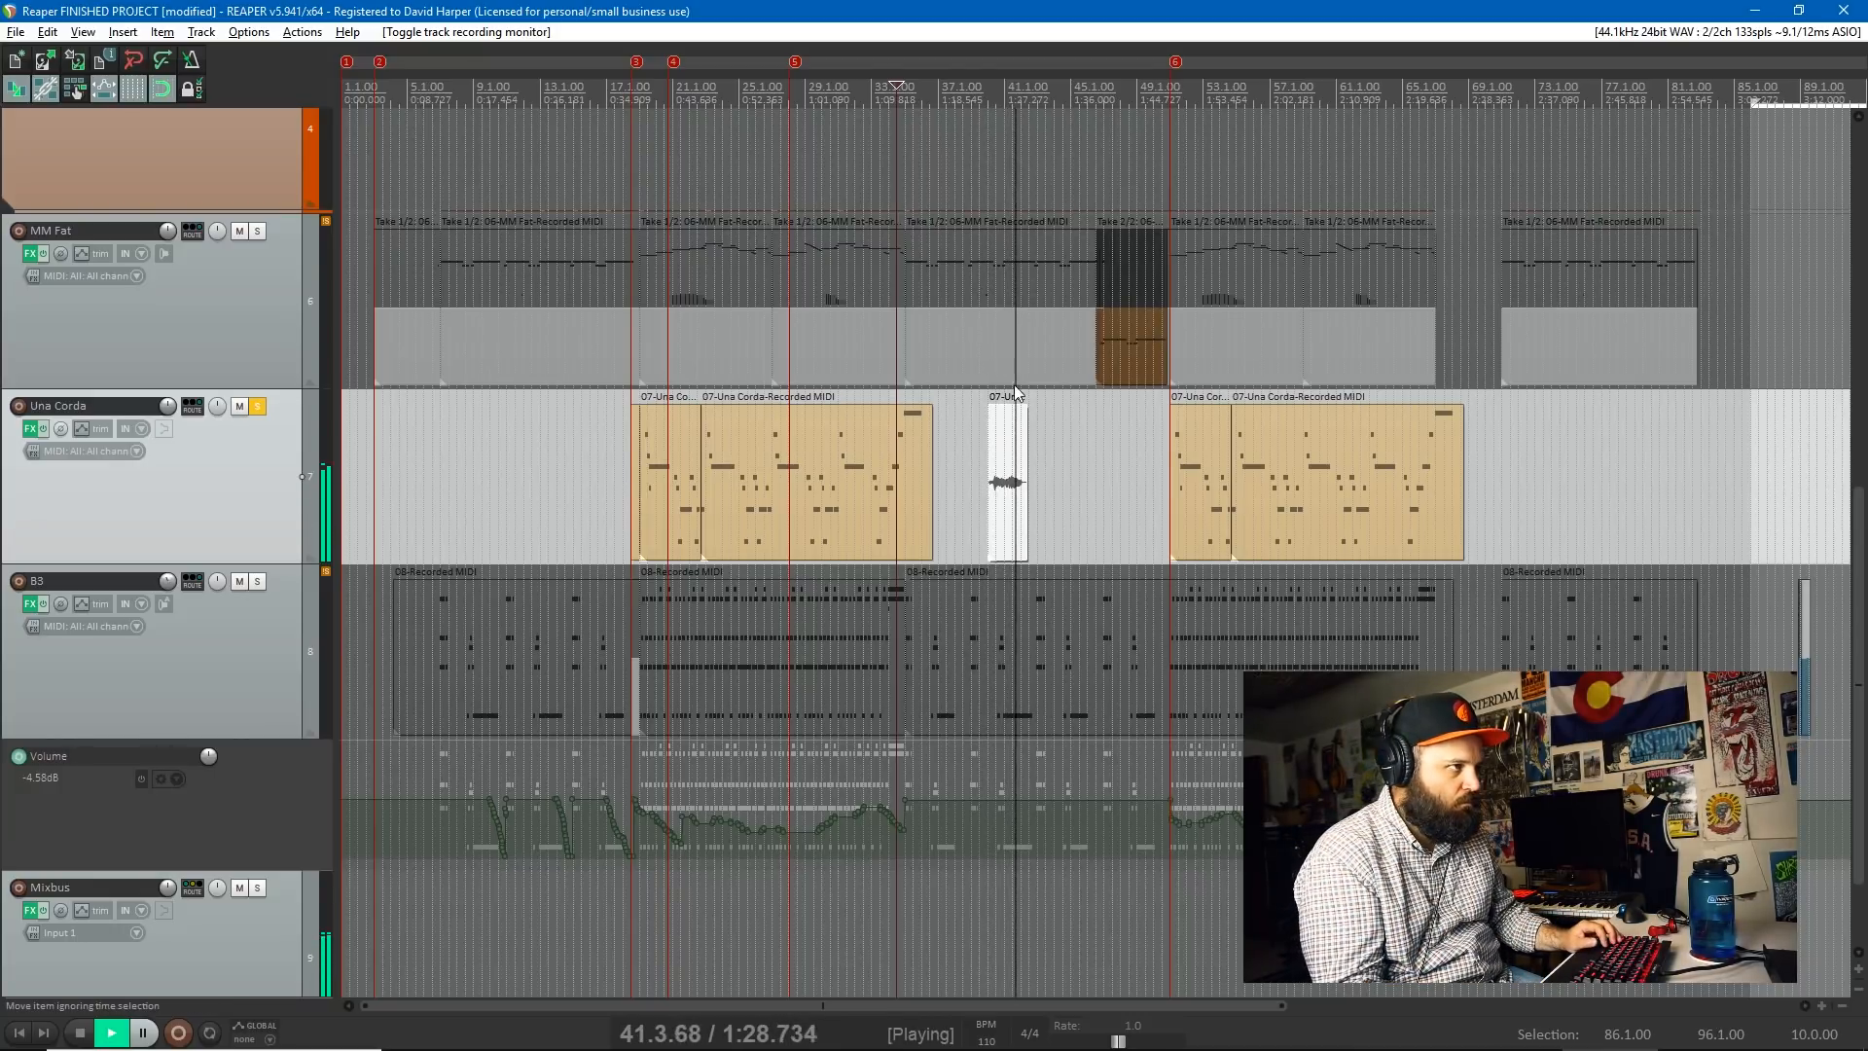
key(space)
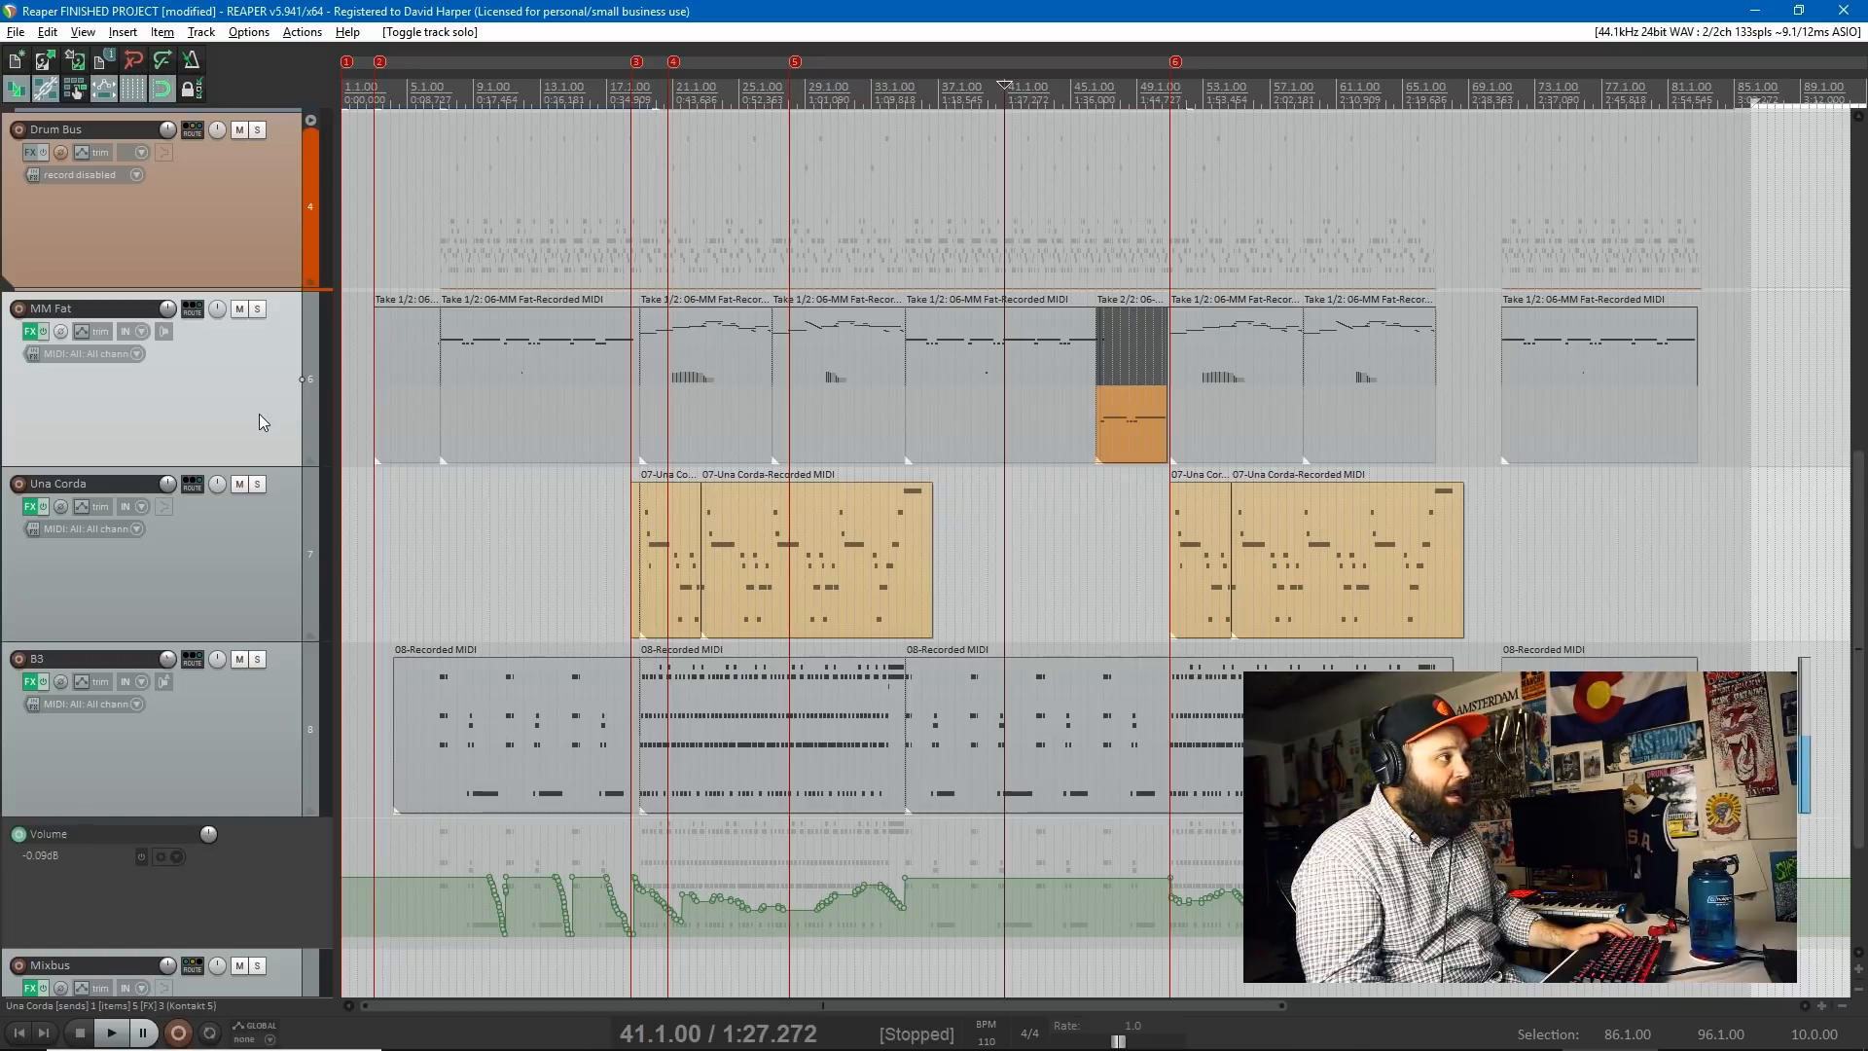
- Examine the MM Fat track's routing, including its master send, Mixbus send, receives and hardware outputs
right_click(234, 385)
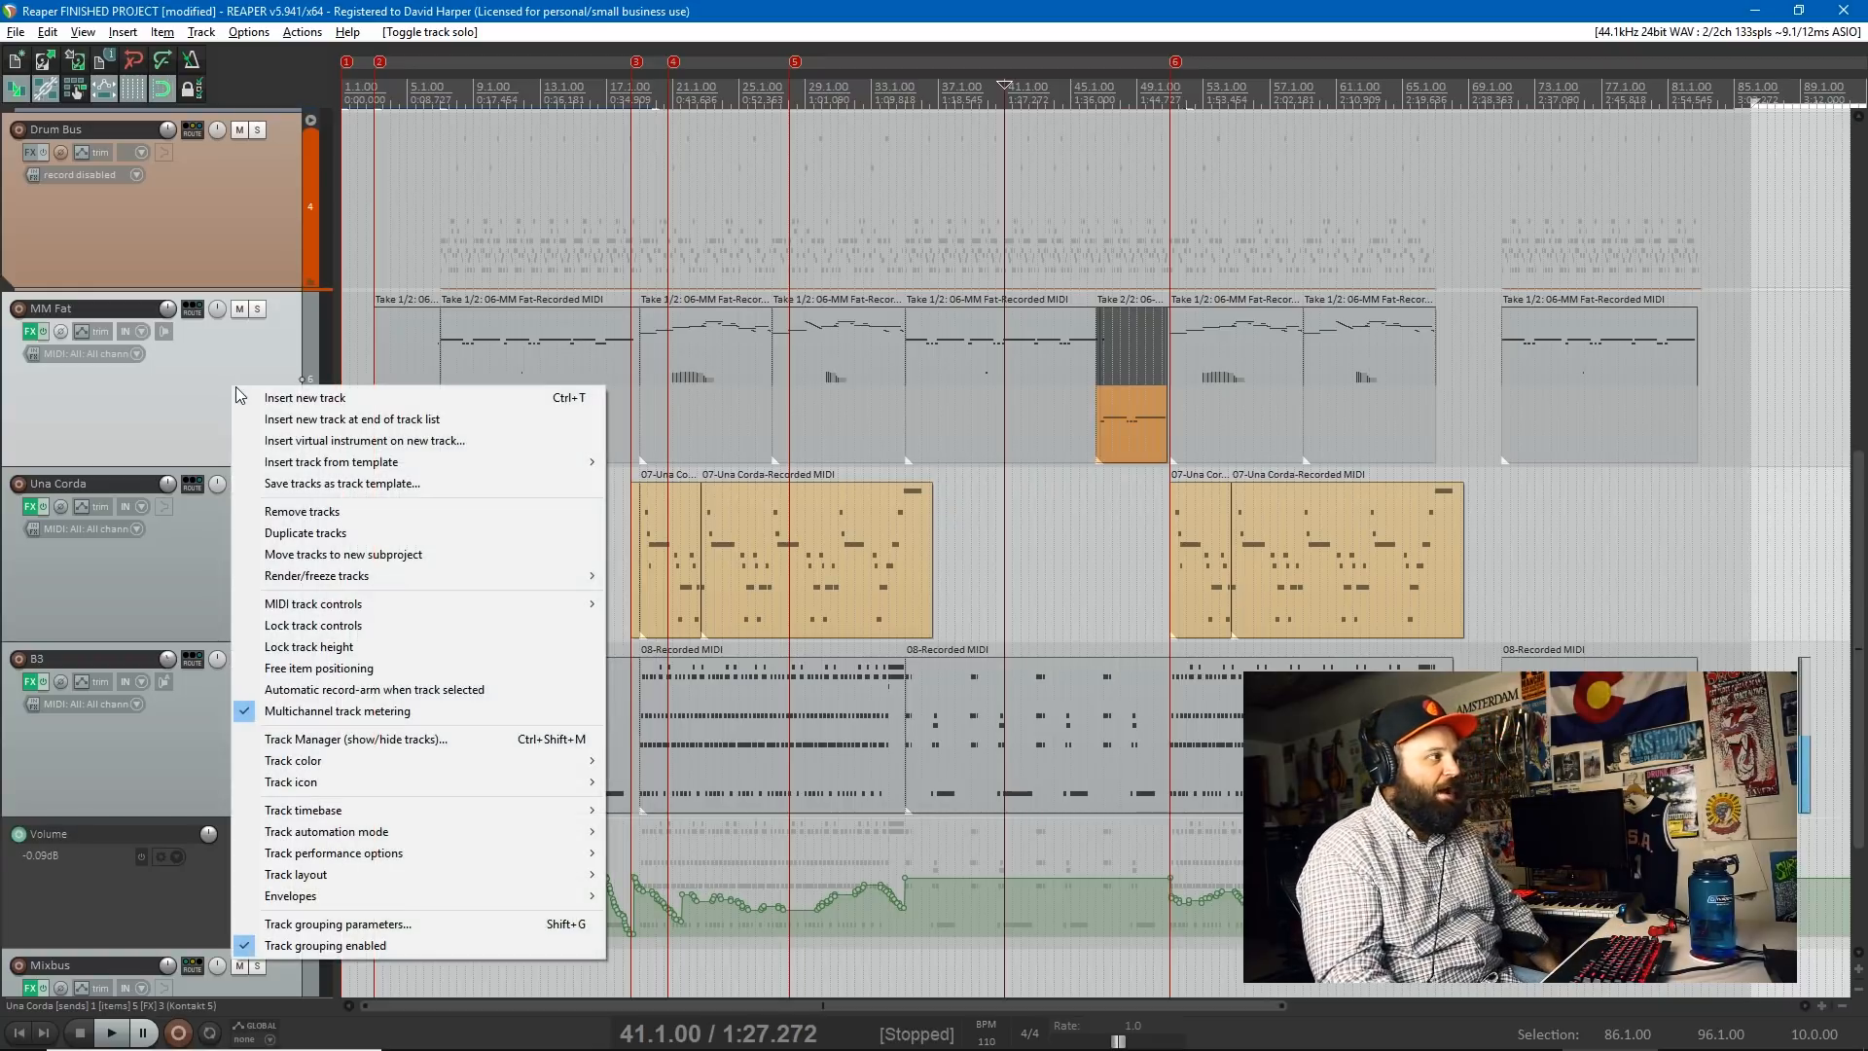
click(228, 318)
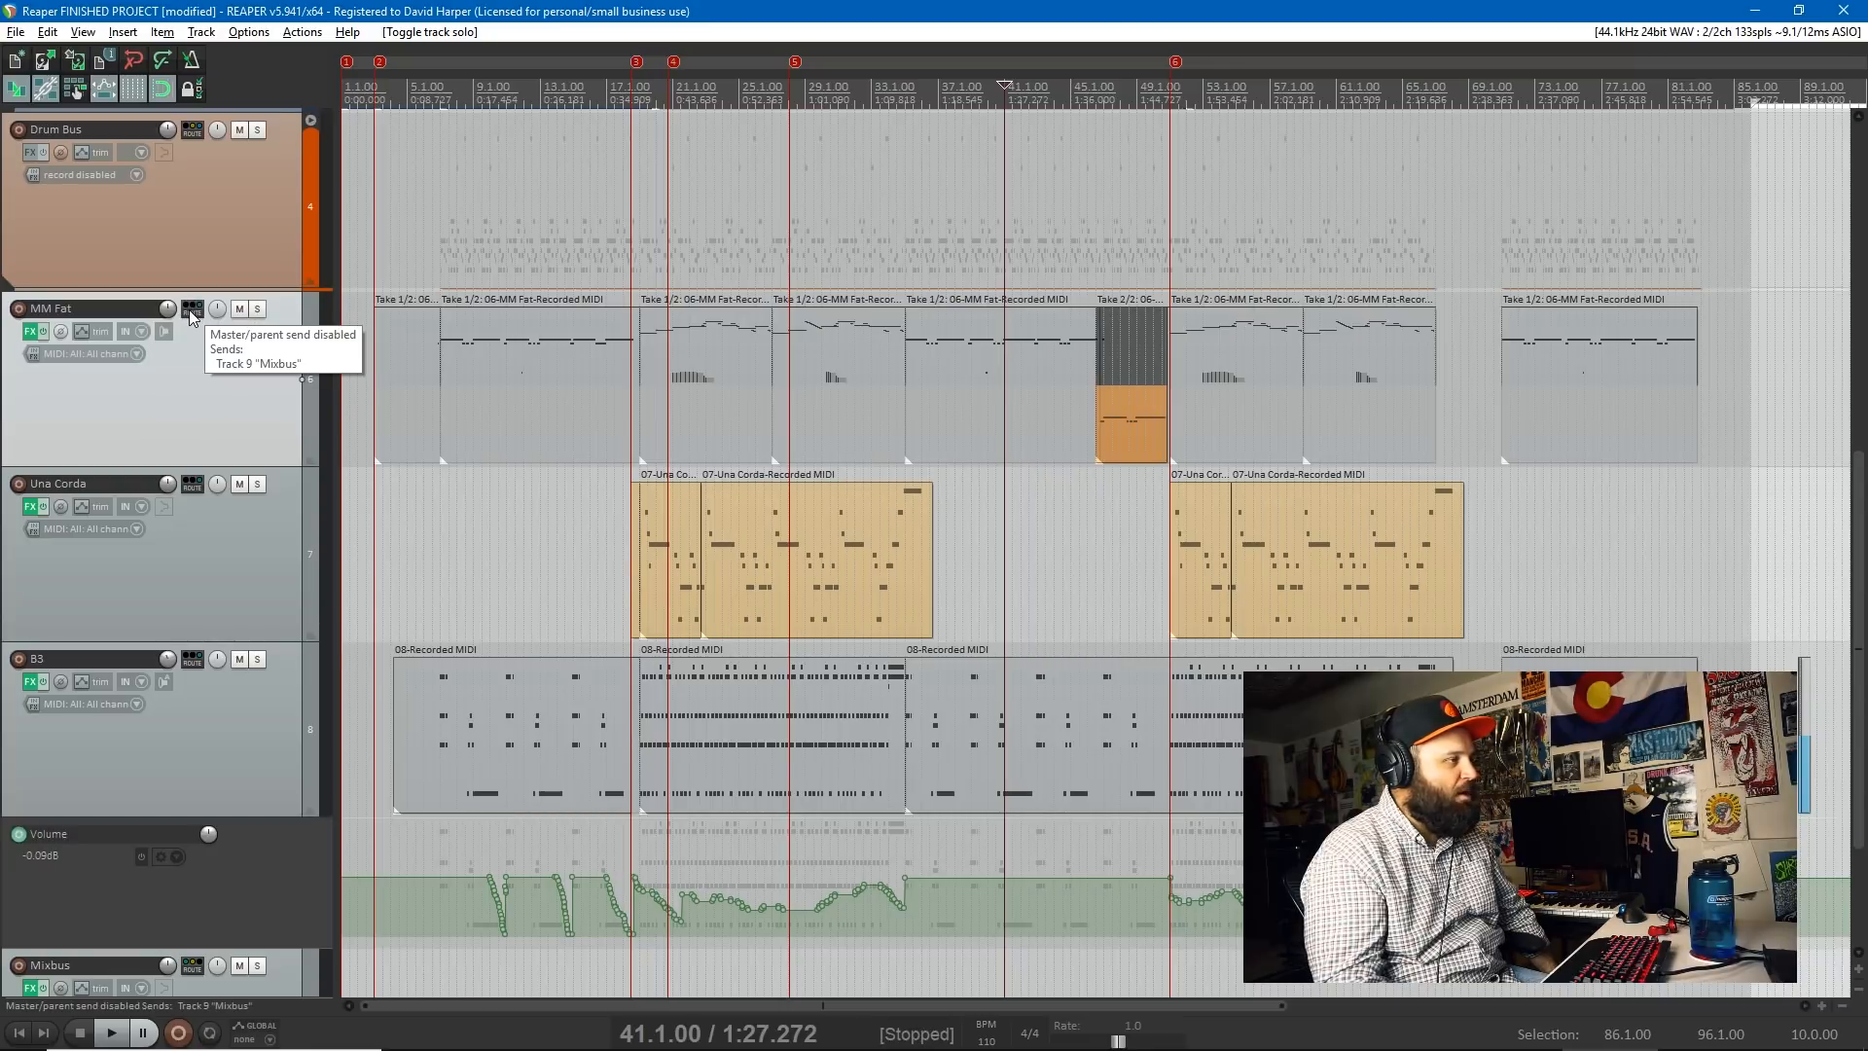
click(192, 311)
drag(499, 303, 542, 201)
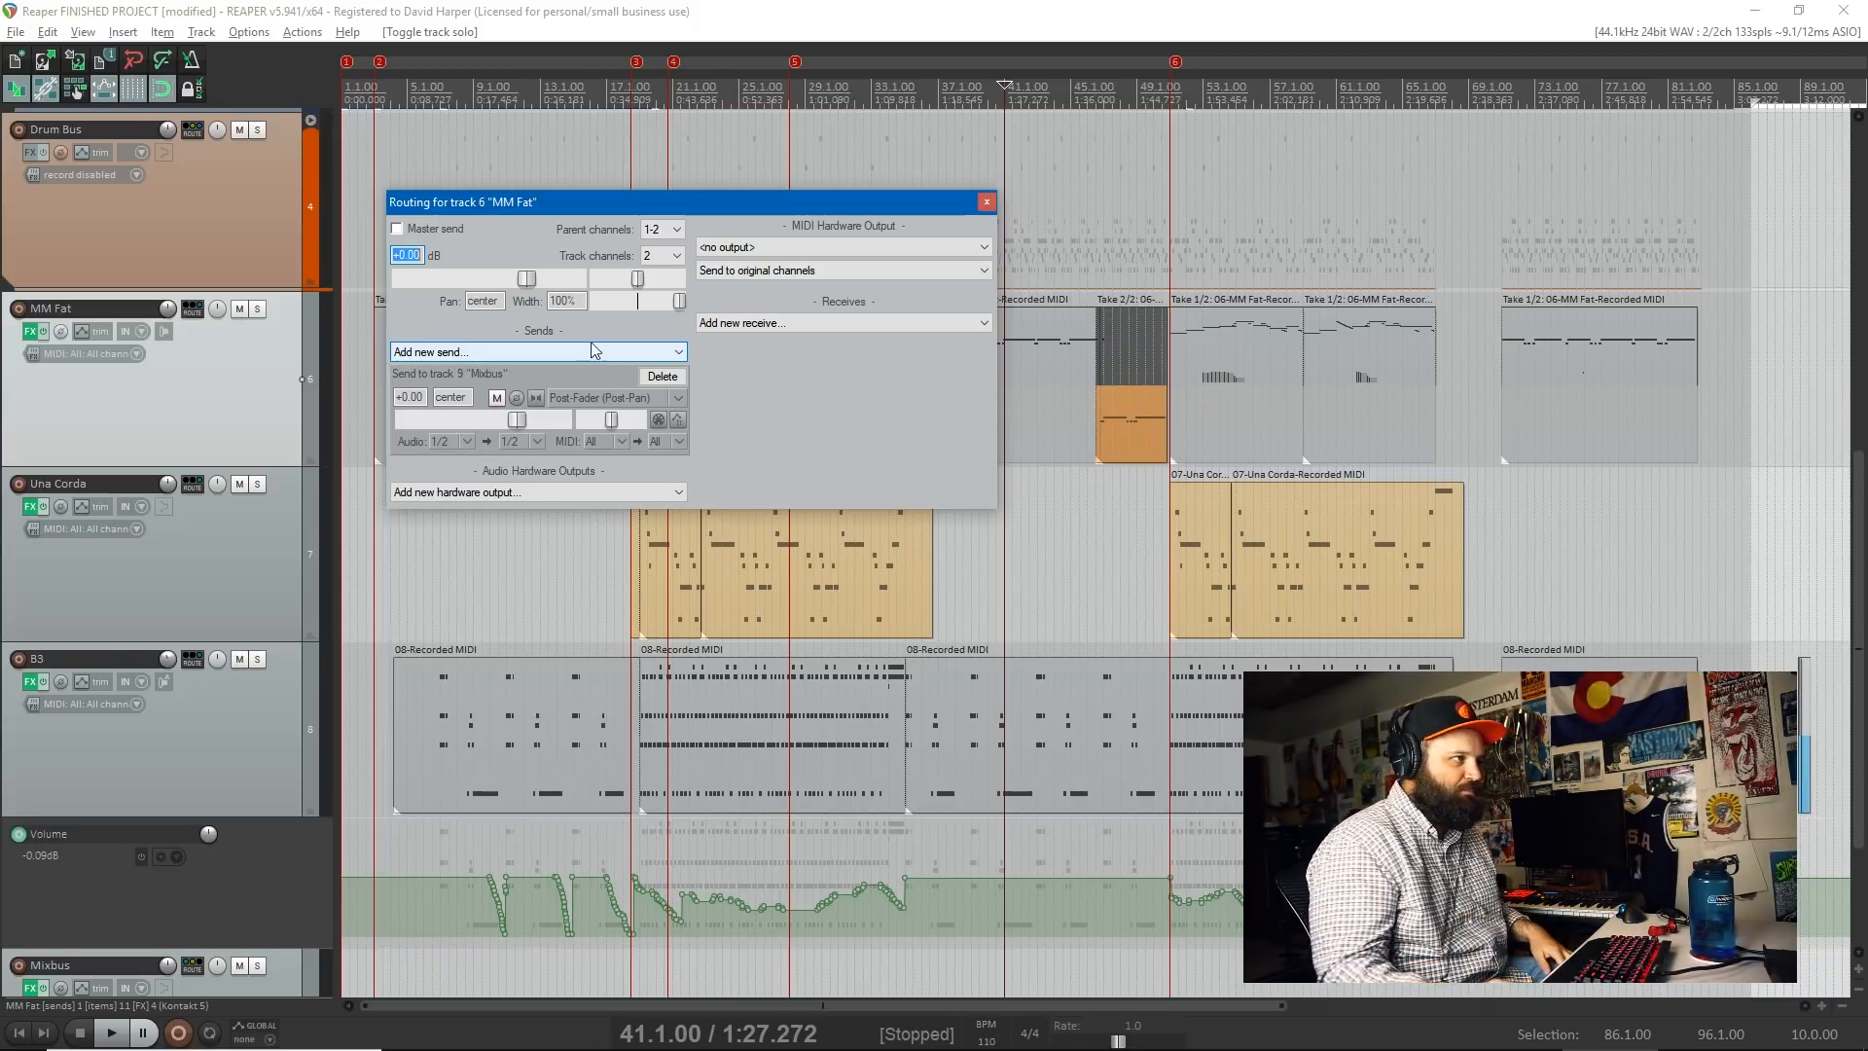
click(986, 202)
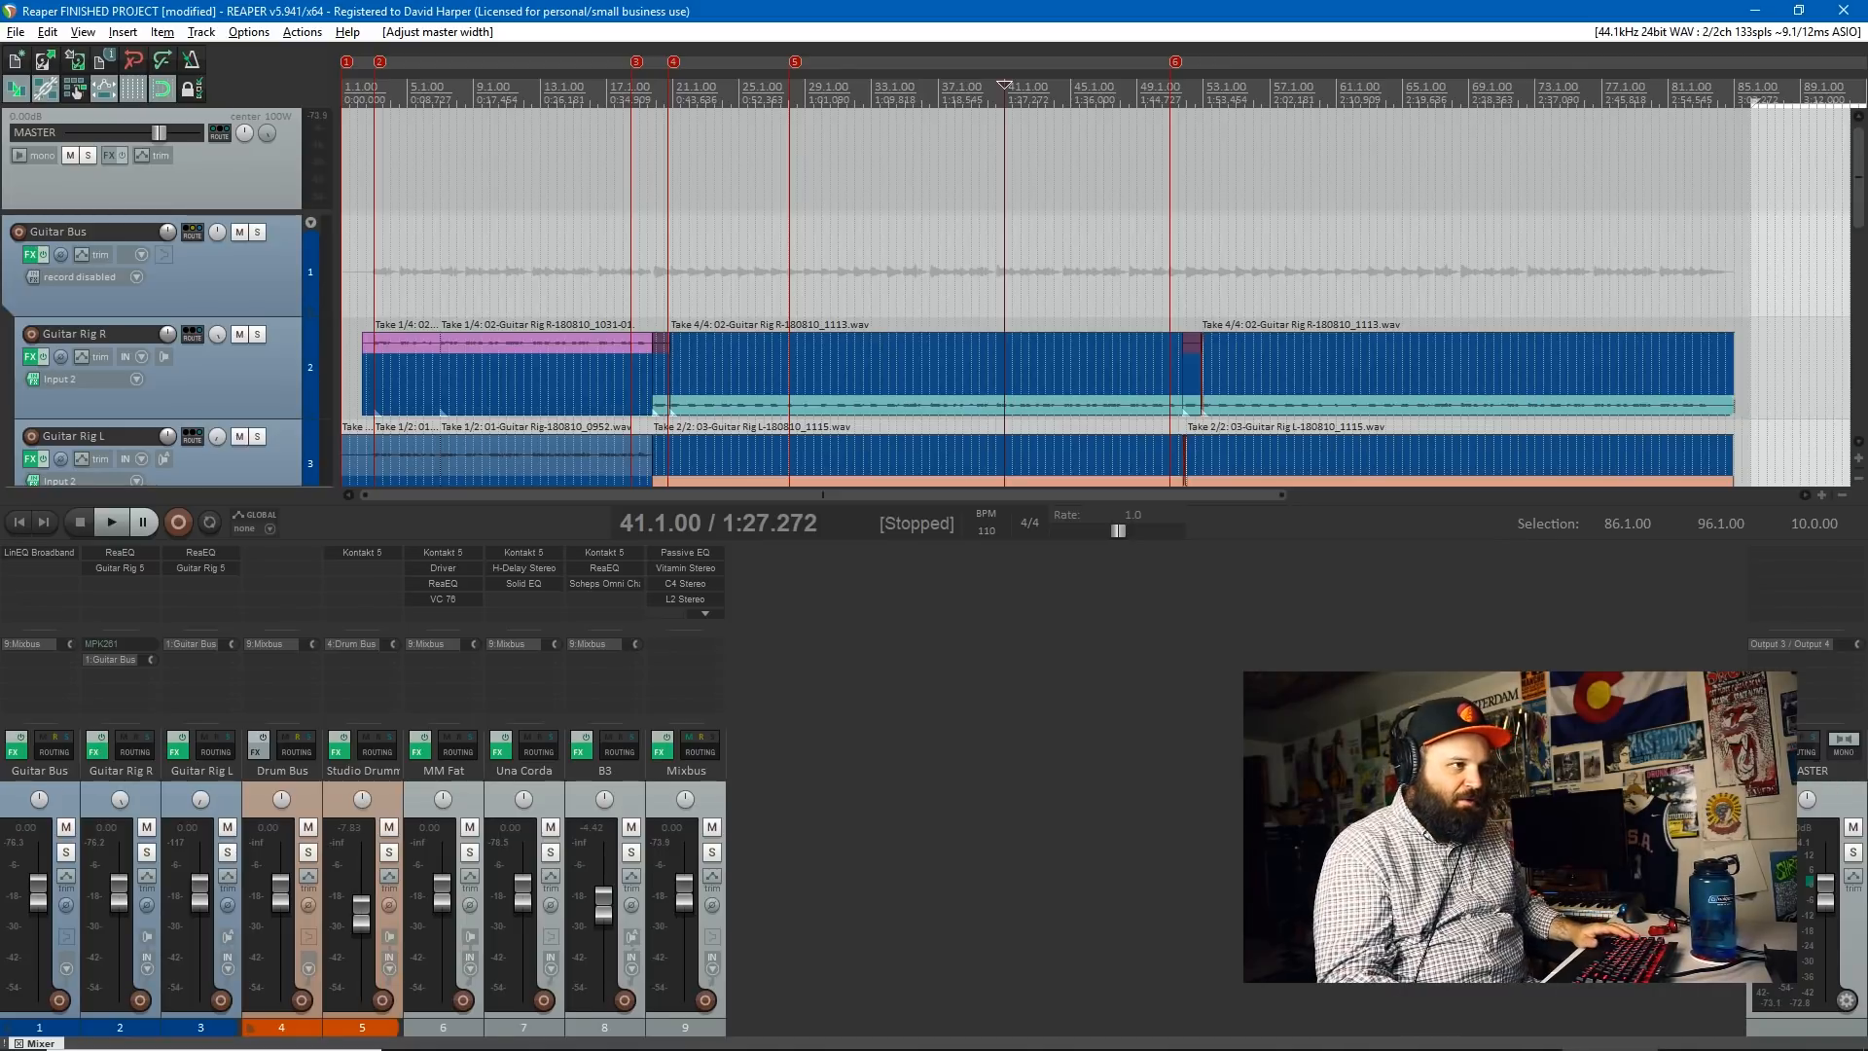
- Open the master track's outputs and set the pan to 2%R and the width to 0%
click(1808, 746)
drag(1721, 760, 1013, 284)
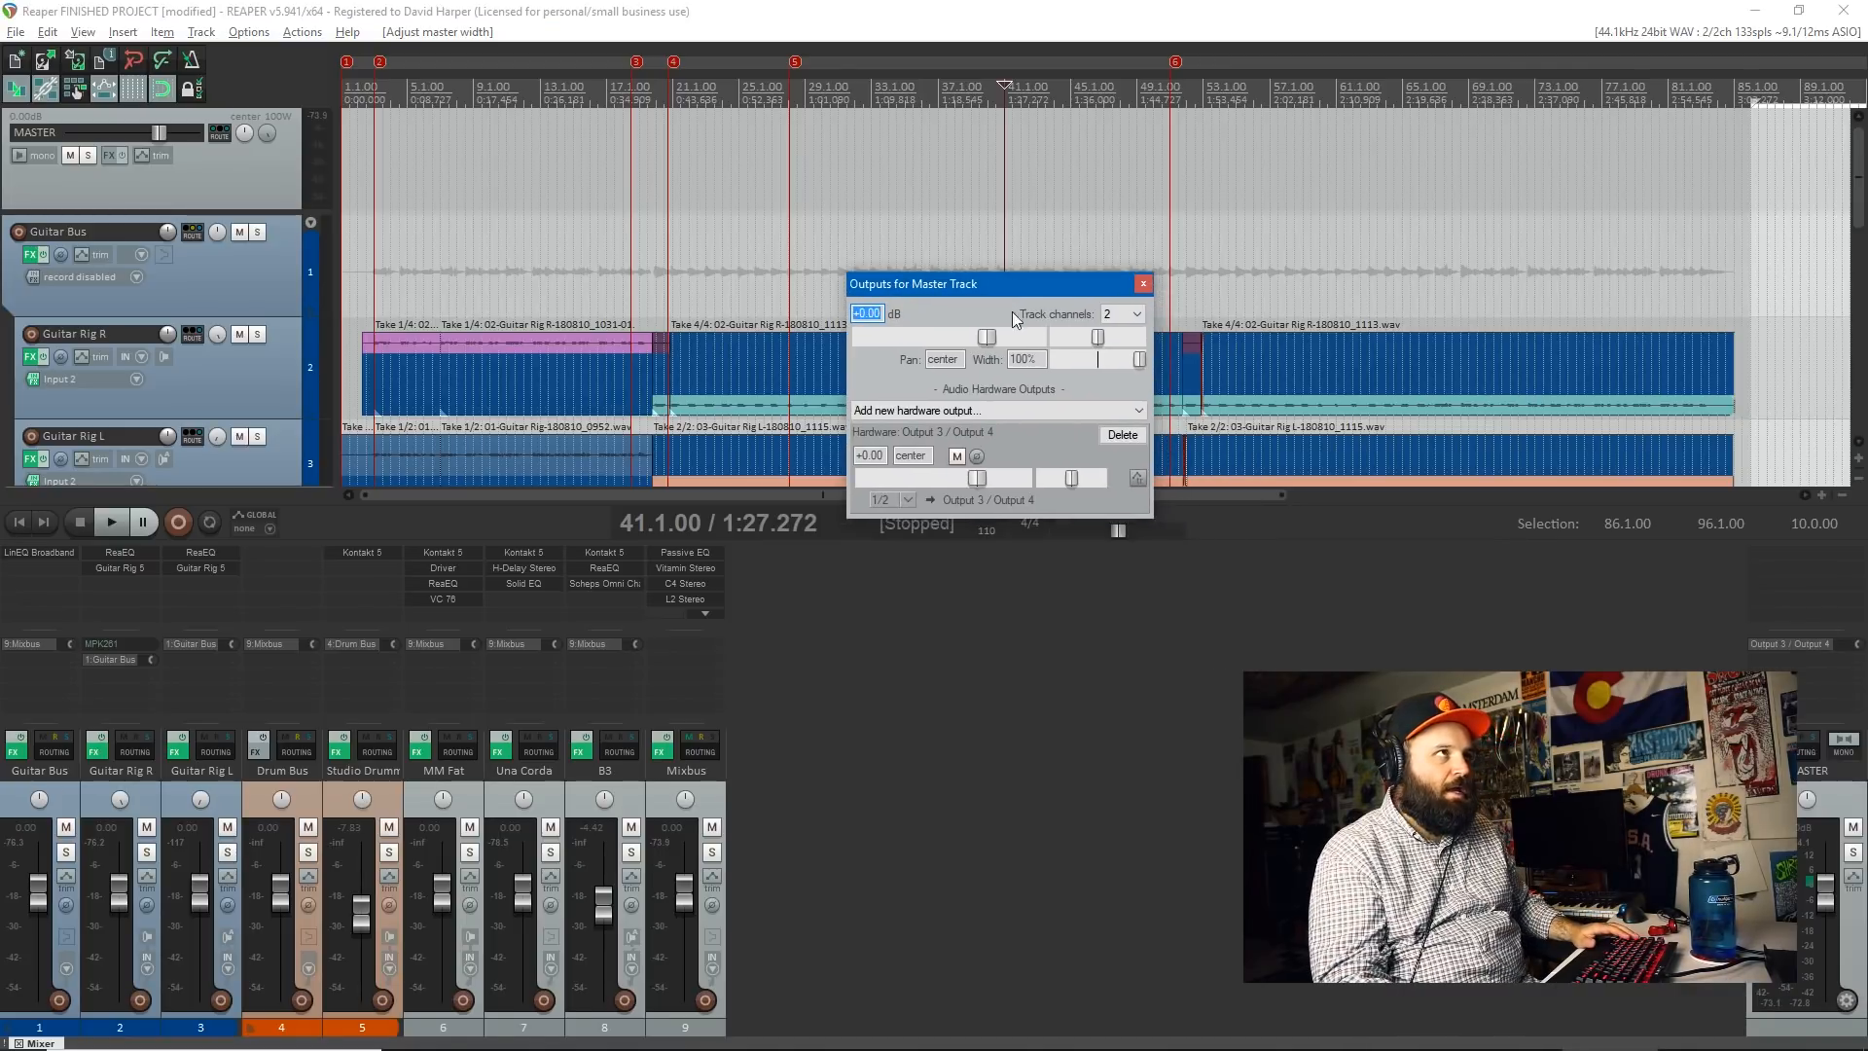
drag(1097, 341, 1099, 342)
click(1105, 358)
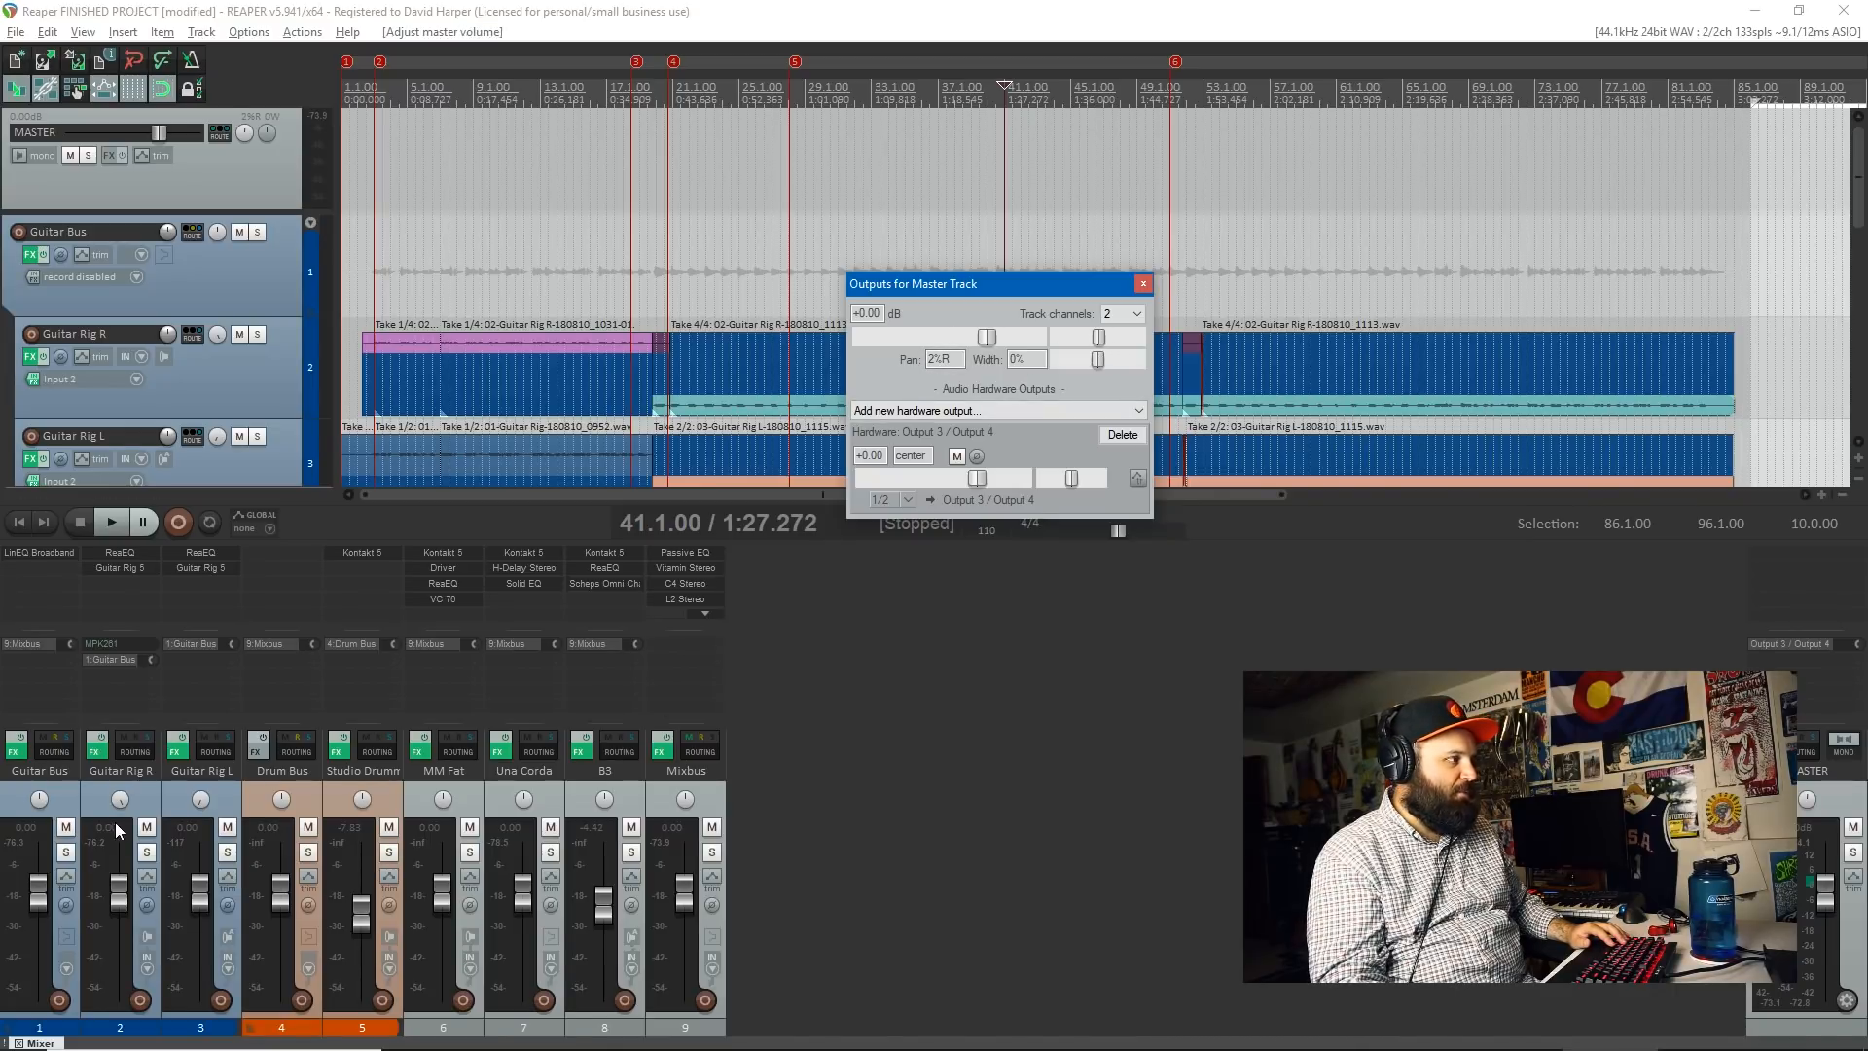
- Solo Guitar Rig R, play it from bar 41, and adjust its pan, ending at 100%R
click(146, 852)
key(space)
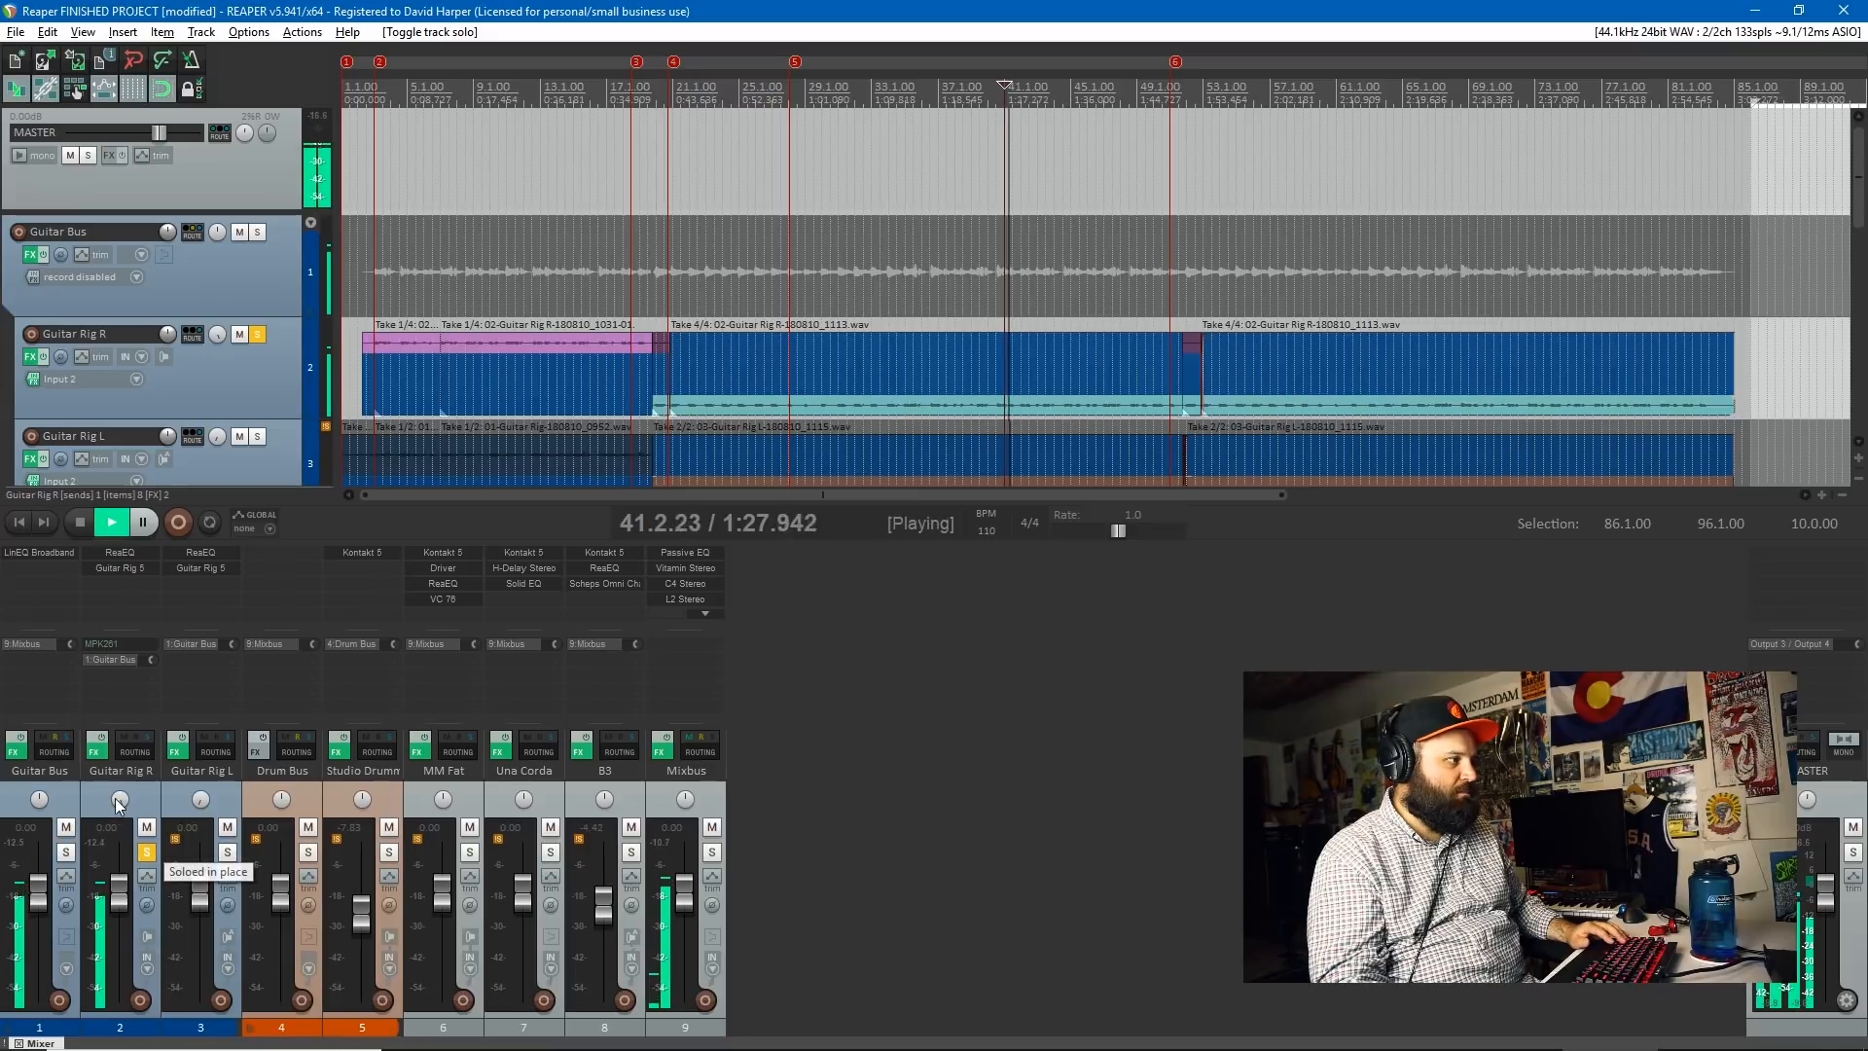
drag(120, 798, 116, 807)
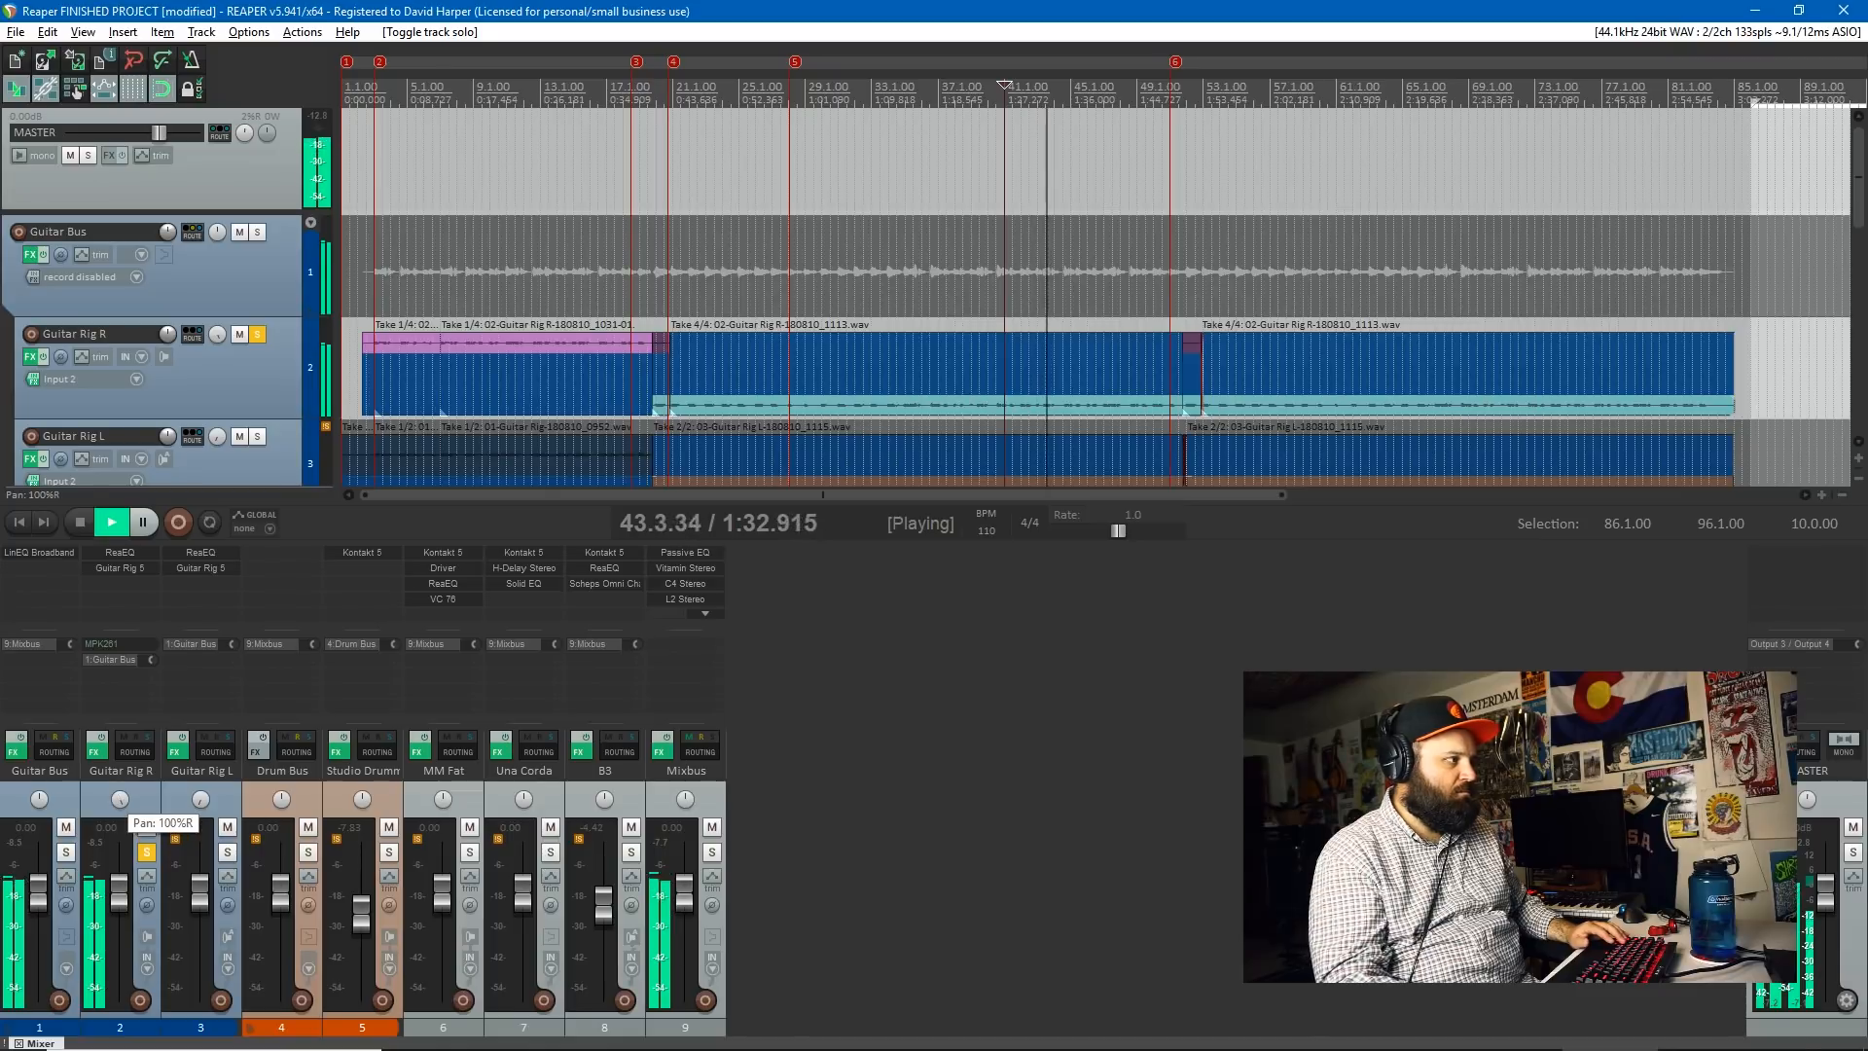
- Unsolo Guitar Rig R and play the full mix briefly from bar 41
click(146, 852)
key(space)
key(space)
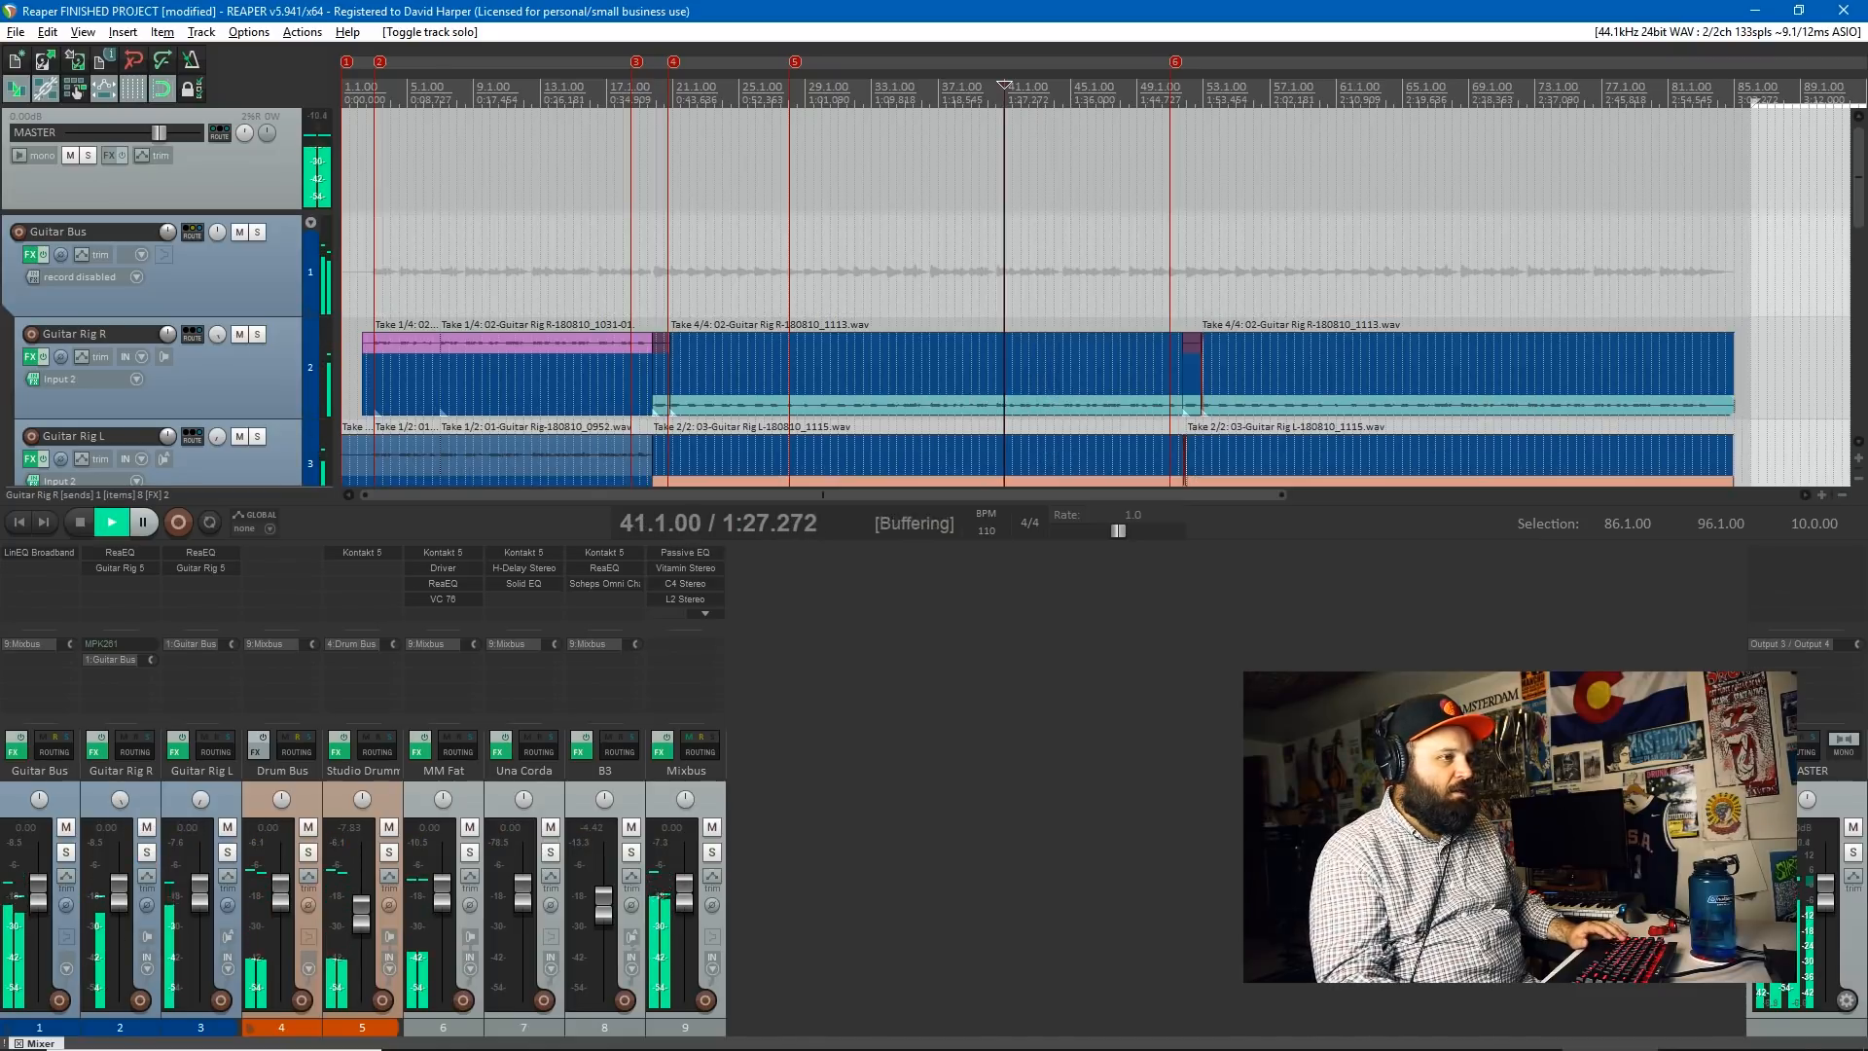
key(space)
- Reopen the master track's outputs and set the width to 100%
click(1801, 742)
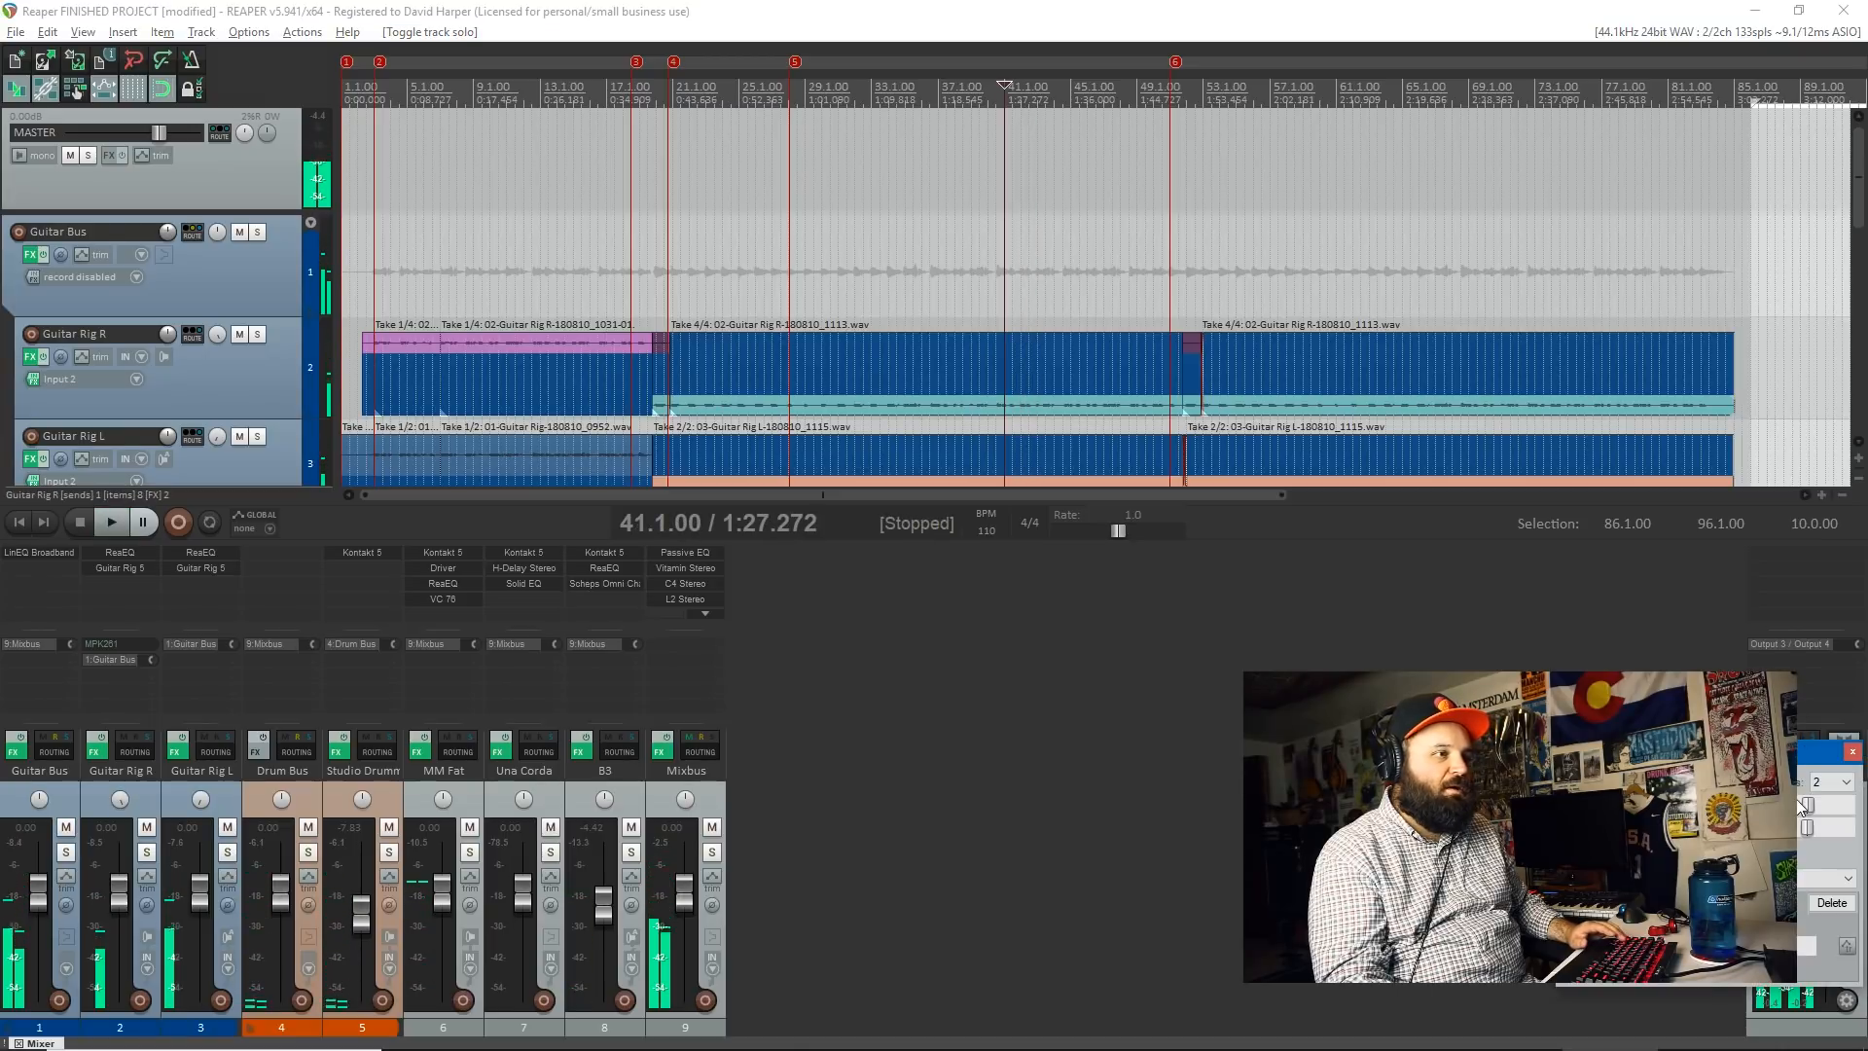
drag(1805, 831, 1848, 828)
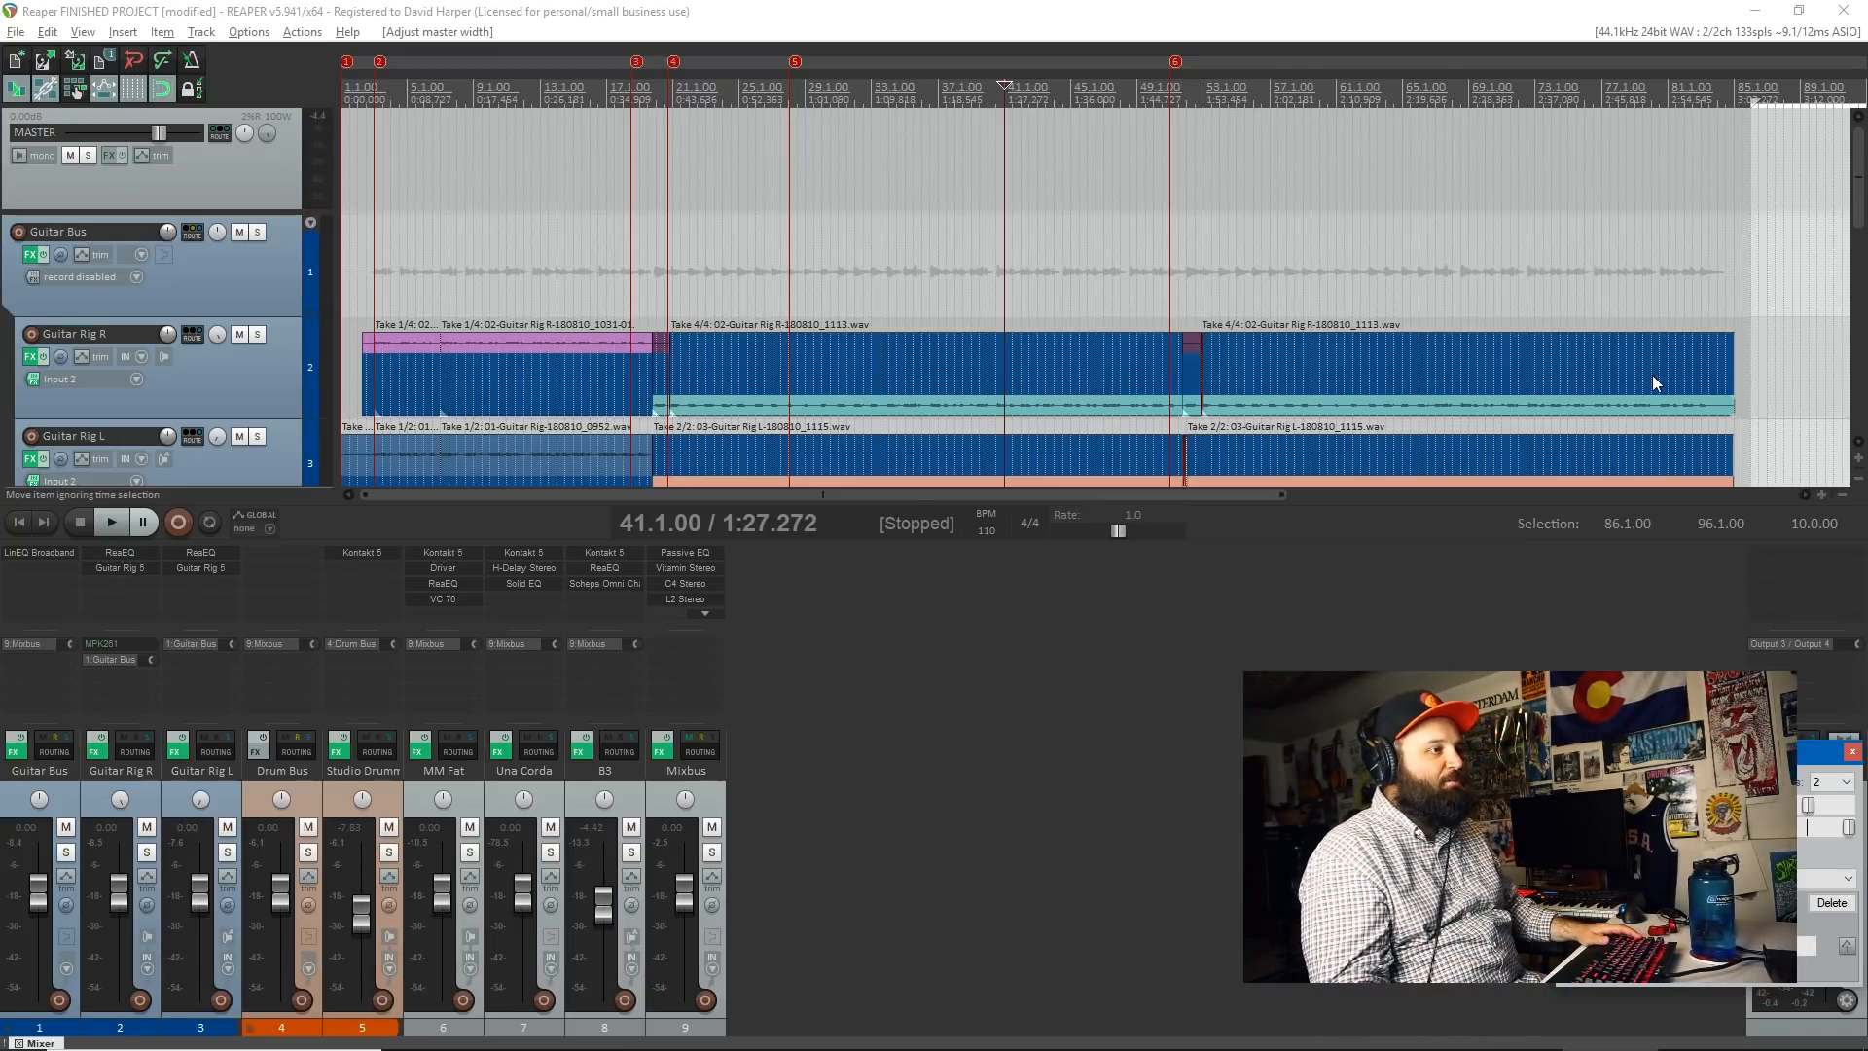
click(1450, 609)
- Hide the mixer and bring the Una Corda, B3 and Mixbus tracks into view
key(ctrl+m)
scroll(1348, 563, down, 5)
scroll(494, 482, up, 6)
scroll(164, 626, down, 6)
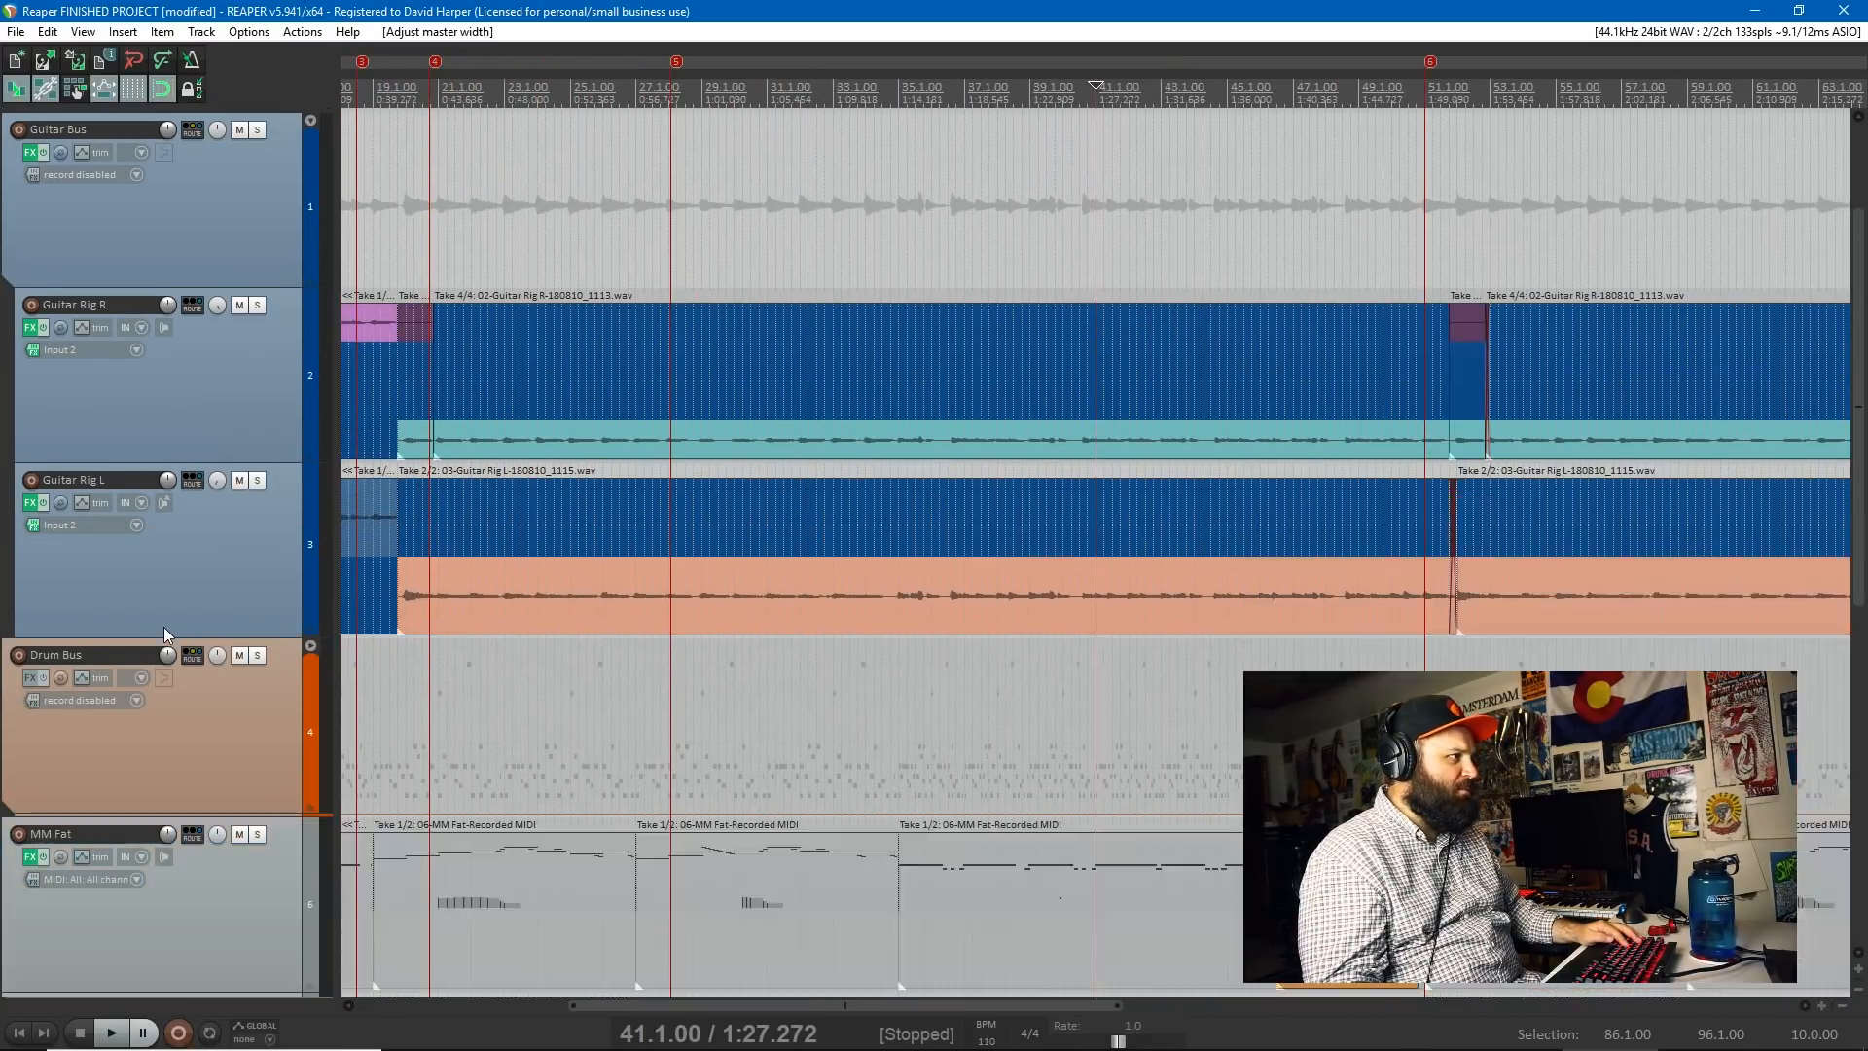
scroll(163, 627, down, 2)
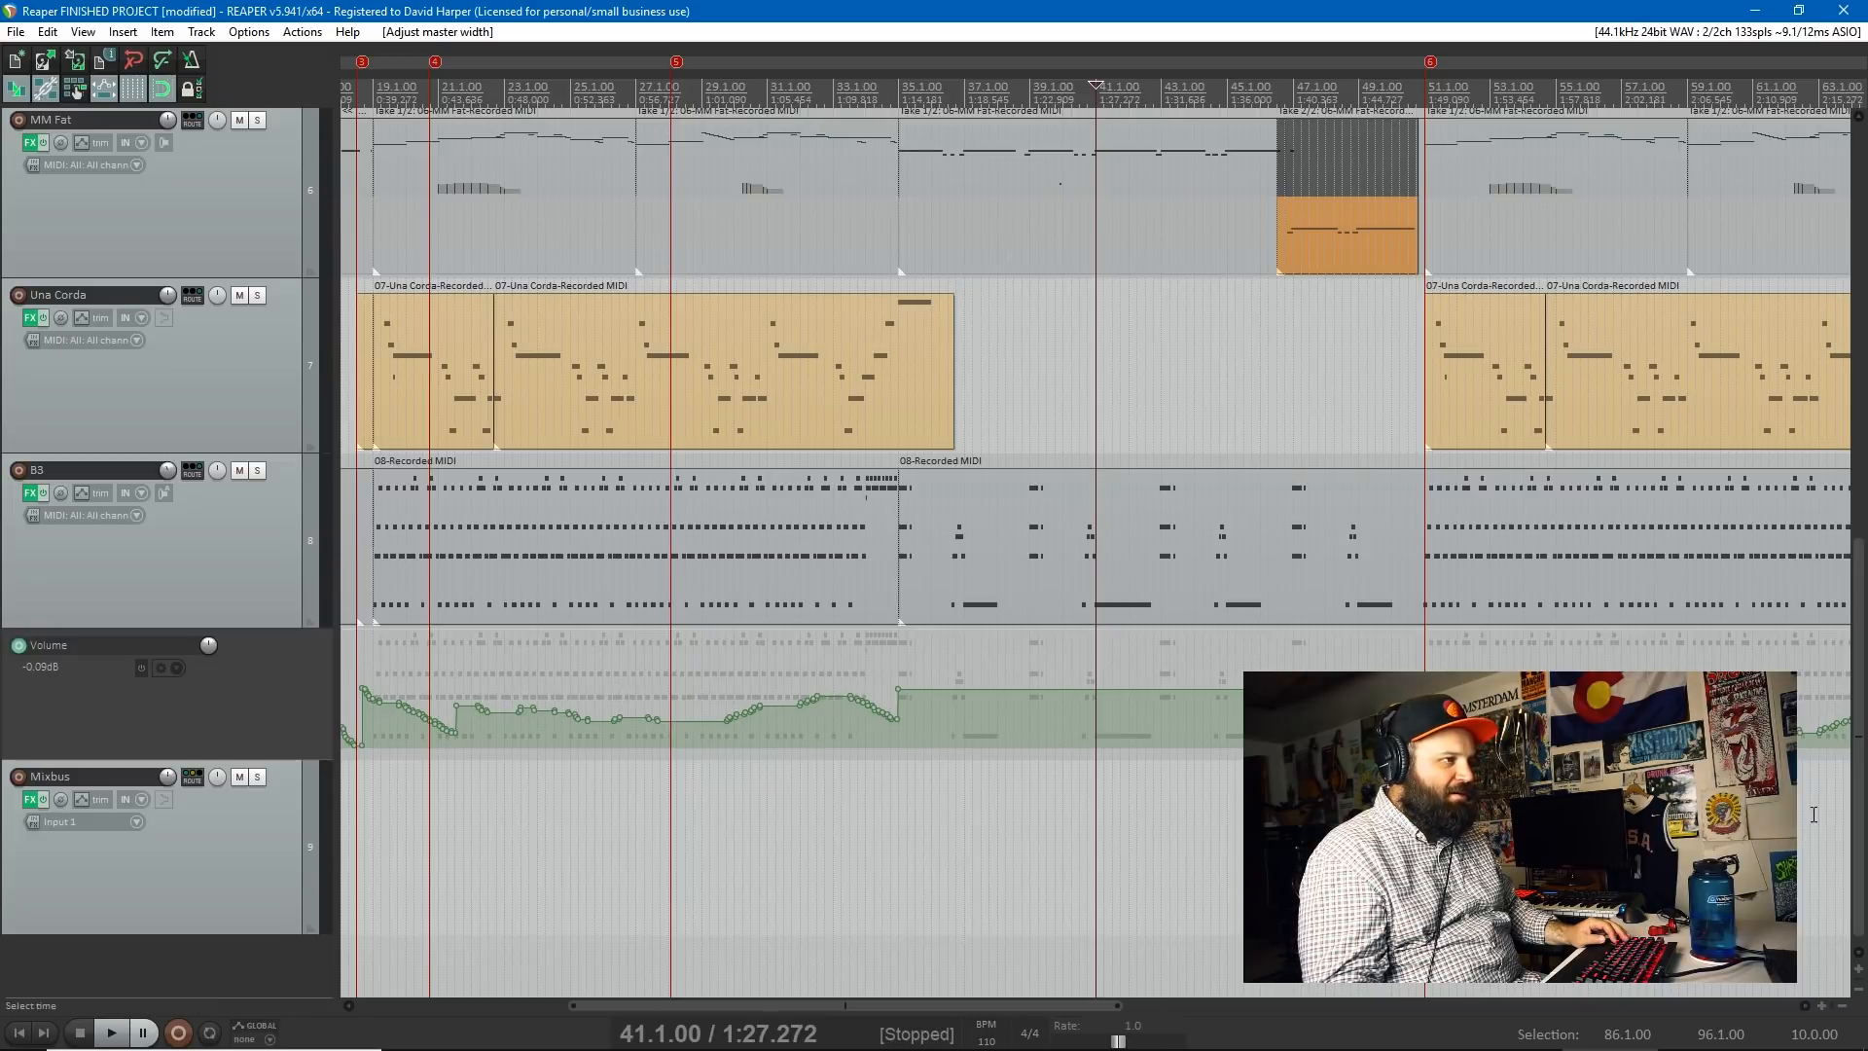
- Draw a freehand dip and add points on the B3 volume envelope between about bars 197 and 266
scroll(1261, 719, down, 8)
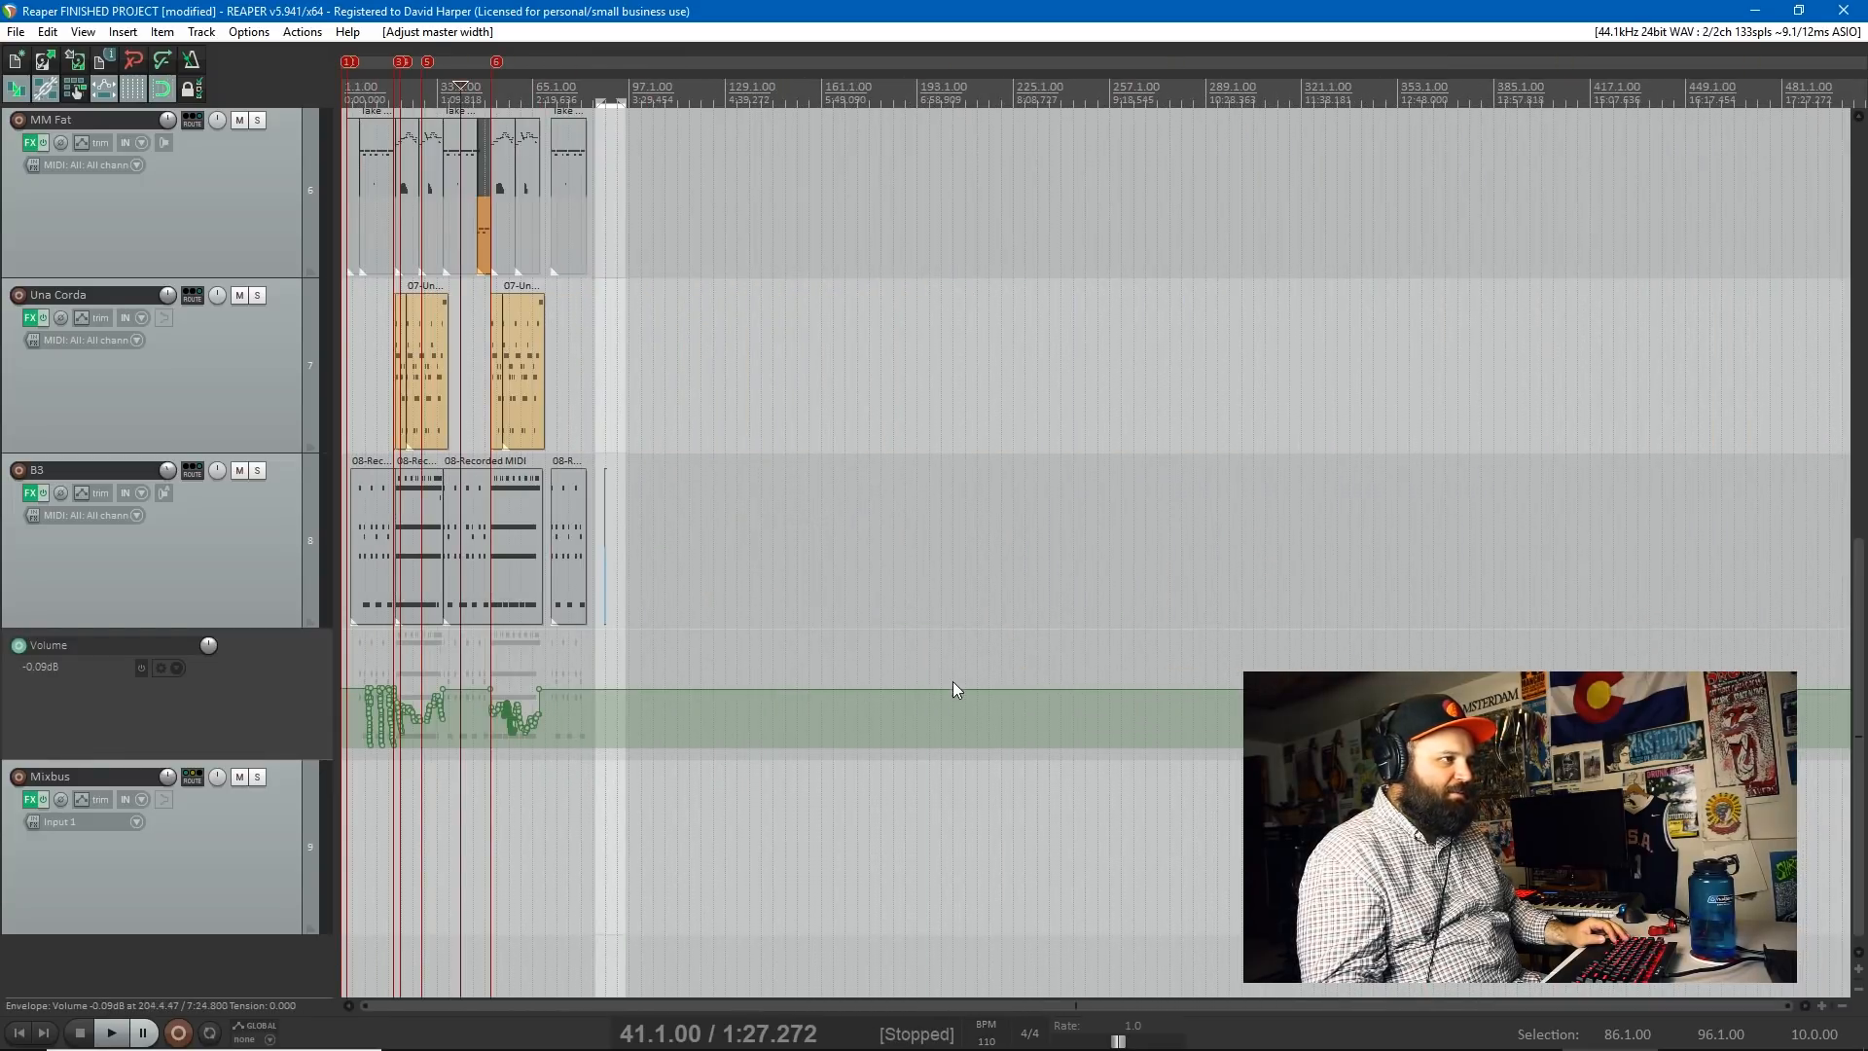
click(967, 690)
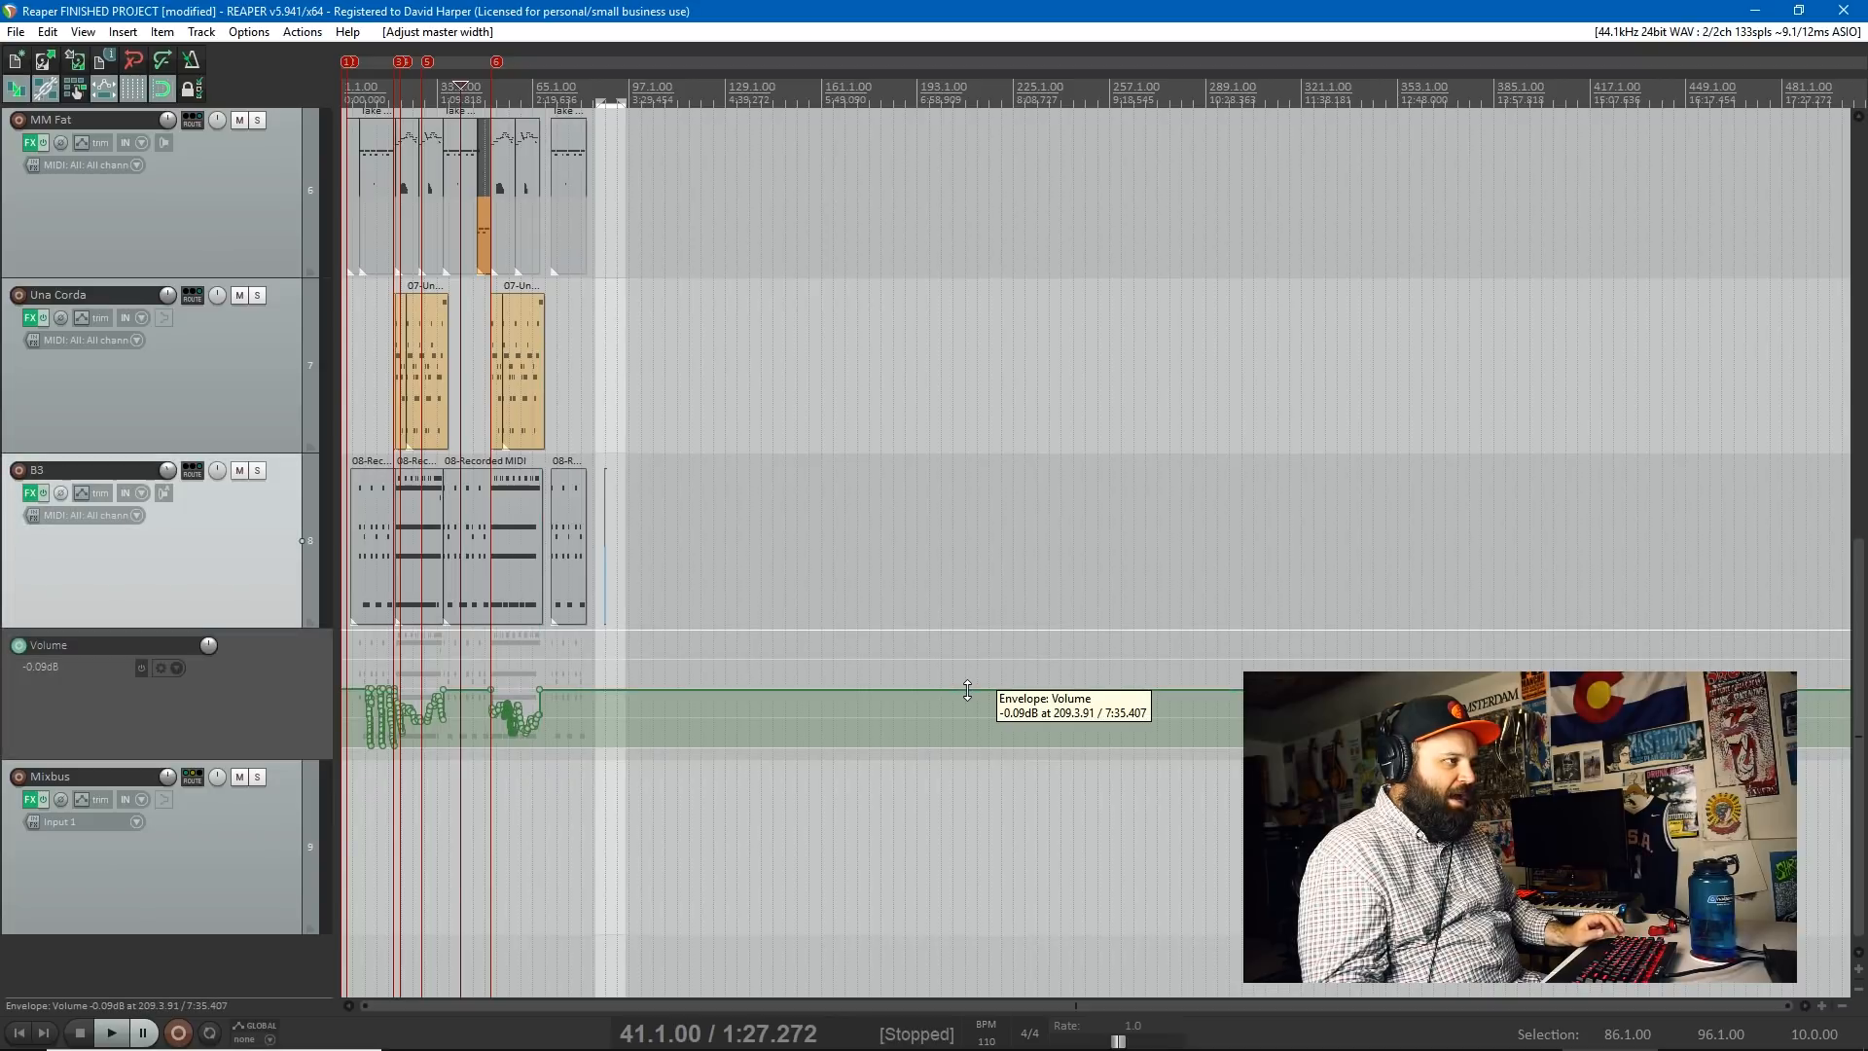
key(alt)
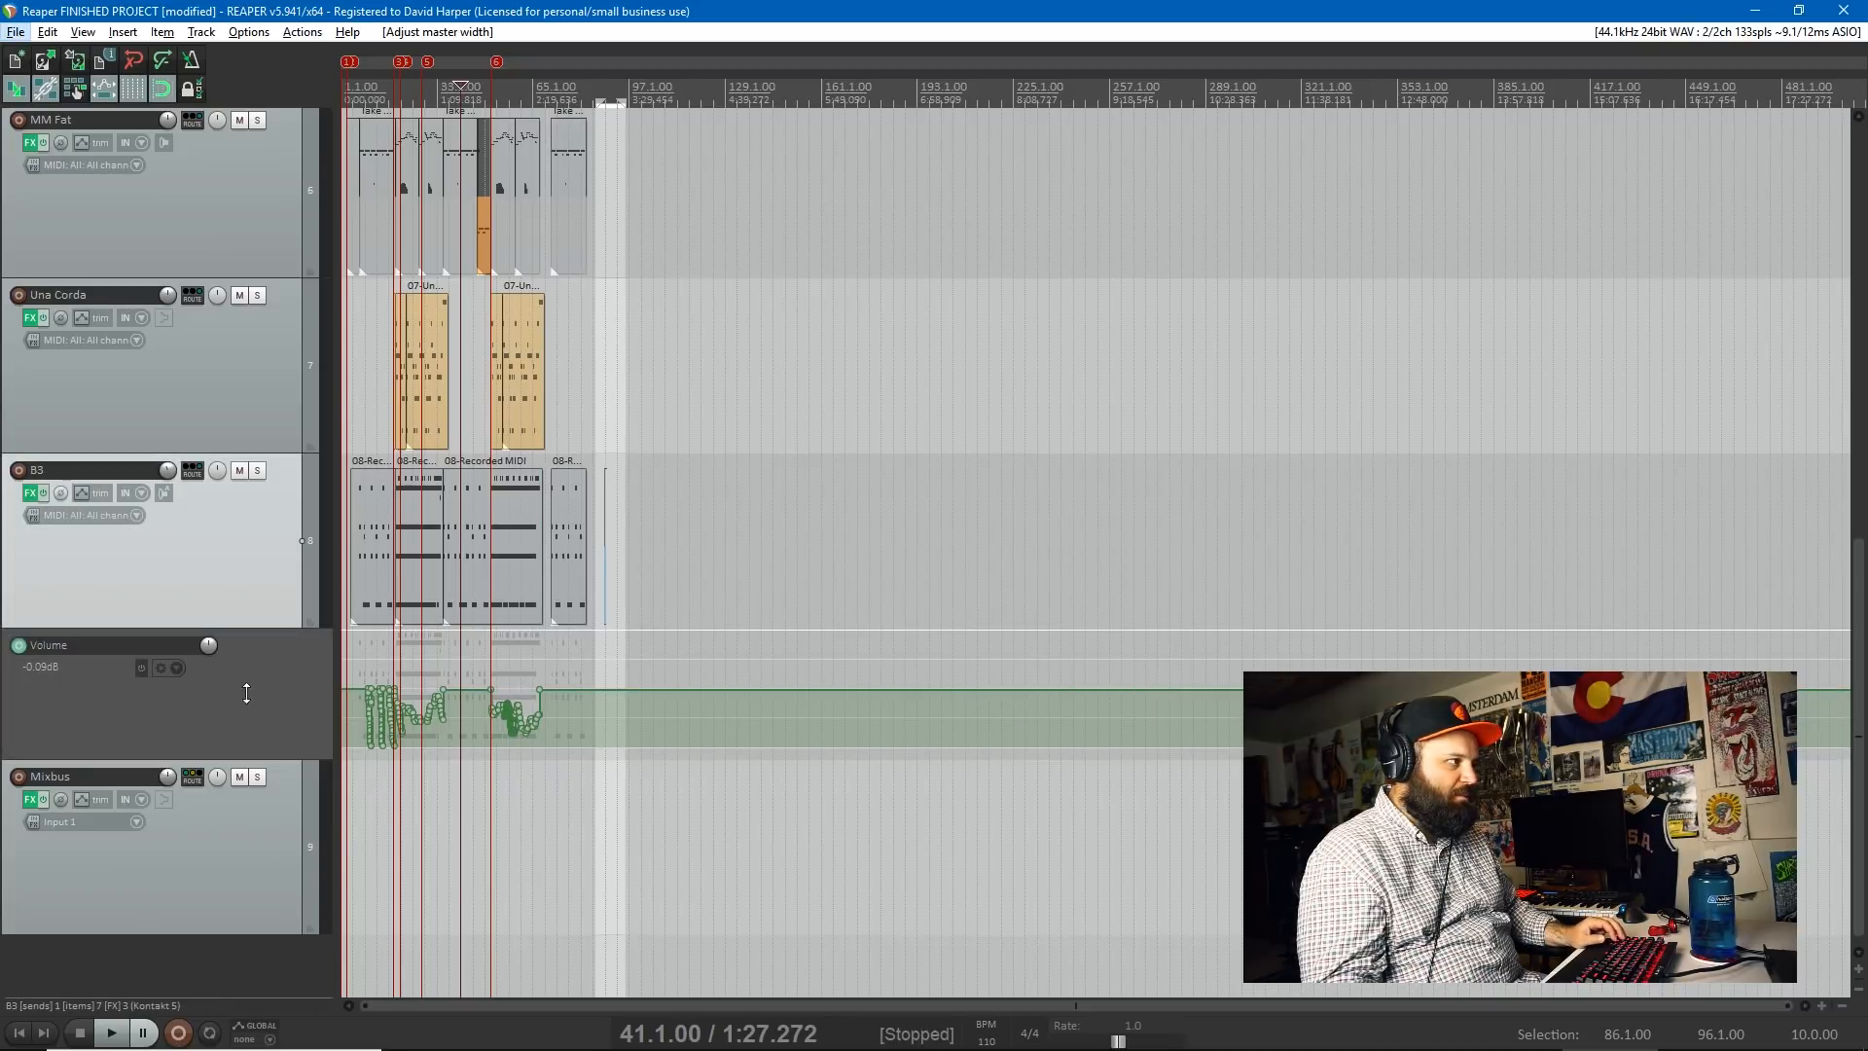
scroll(259, 718, up, 3)
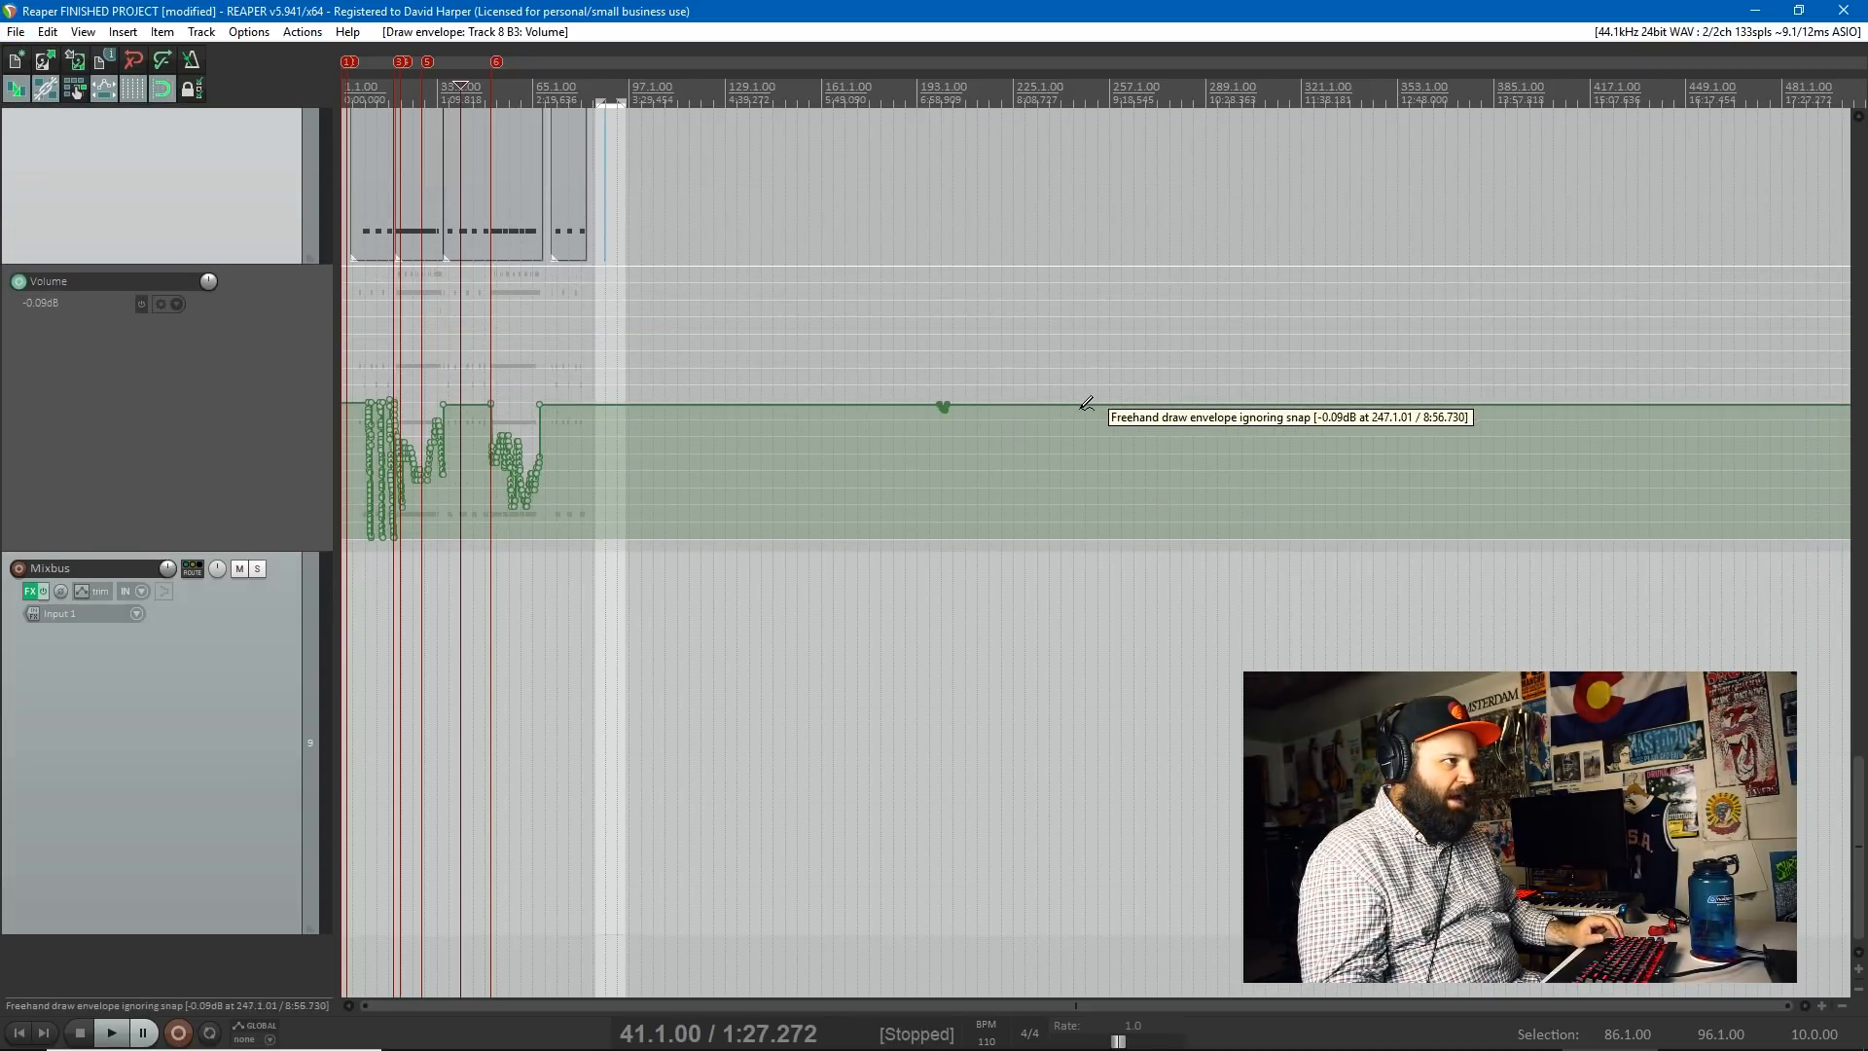
ctrl+click(1079, 405)
mouse_move(1007, 406)
mouse_down()
mouse_move(1020, 526)
mouse_move(1138, 426)
mouse_move(1134, 409)
mouse_move(1134, 484)
mouse_move(1148, 365)
mouse_move(1034, 384)
mouse_move(1065, 473)
mouse_move(1072, 437)
mouse_move(1115, 420)
mouse_move(1116, 451)
mouse_move(1109, 423)
mouse_move(1042, 447)
mouse_move(1088, 447)
mouse_move(1074, 453)
mouse_up()
ctrl+click(1149, 418)
ctrl+click(1090, 411)
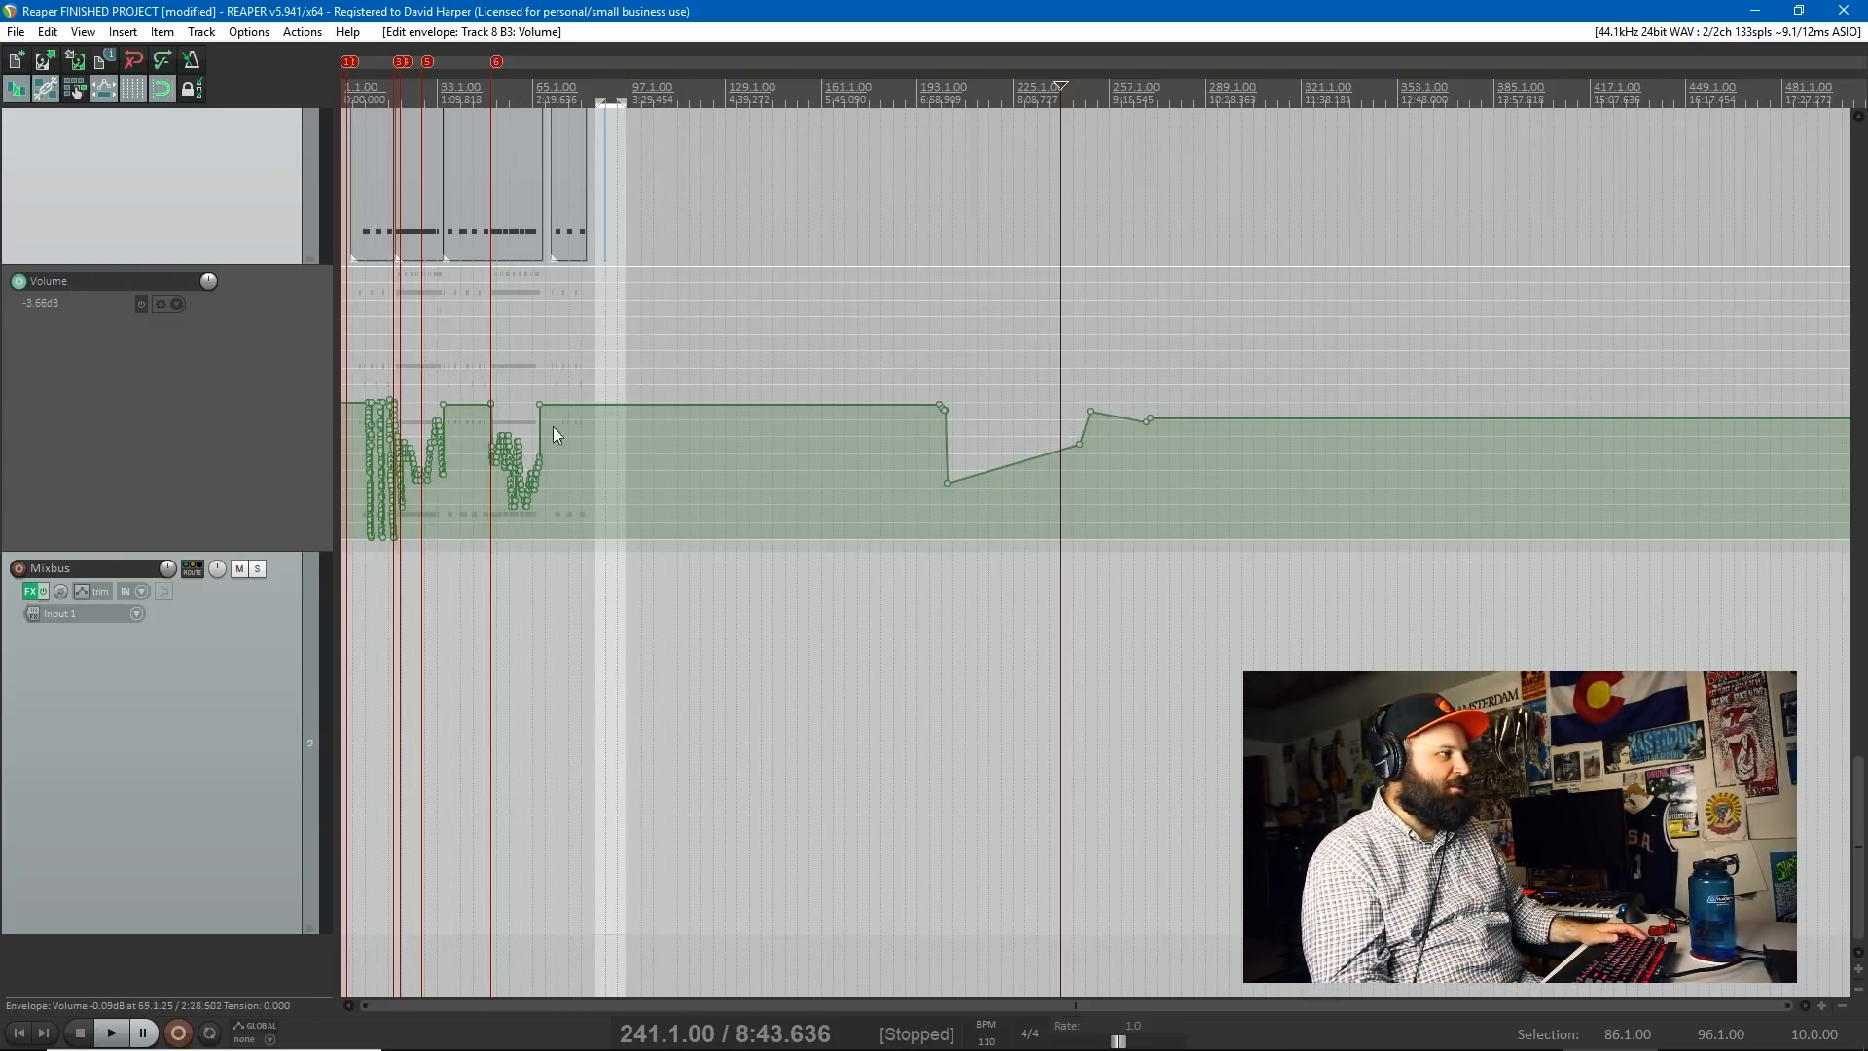
- Draw a freehand curve on the B3 volume envelope from about bar 303 to 475, and set a time selection from bar 145 to 149
mouse_move(1263, 432)
mouse_down()
mouse_move(1308, 476)
mouse_move(1595, 506)
mouse_move(1634, 442)
mouse_move(1295, 363)
mouse_up()
key(alt)
drag(784, 331, 773, 327)
key(alt)
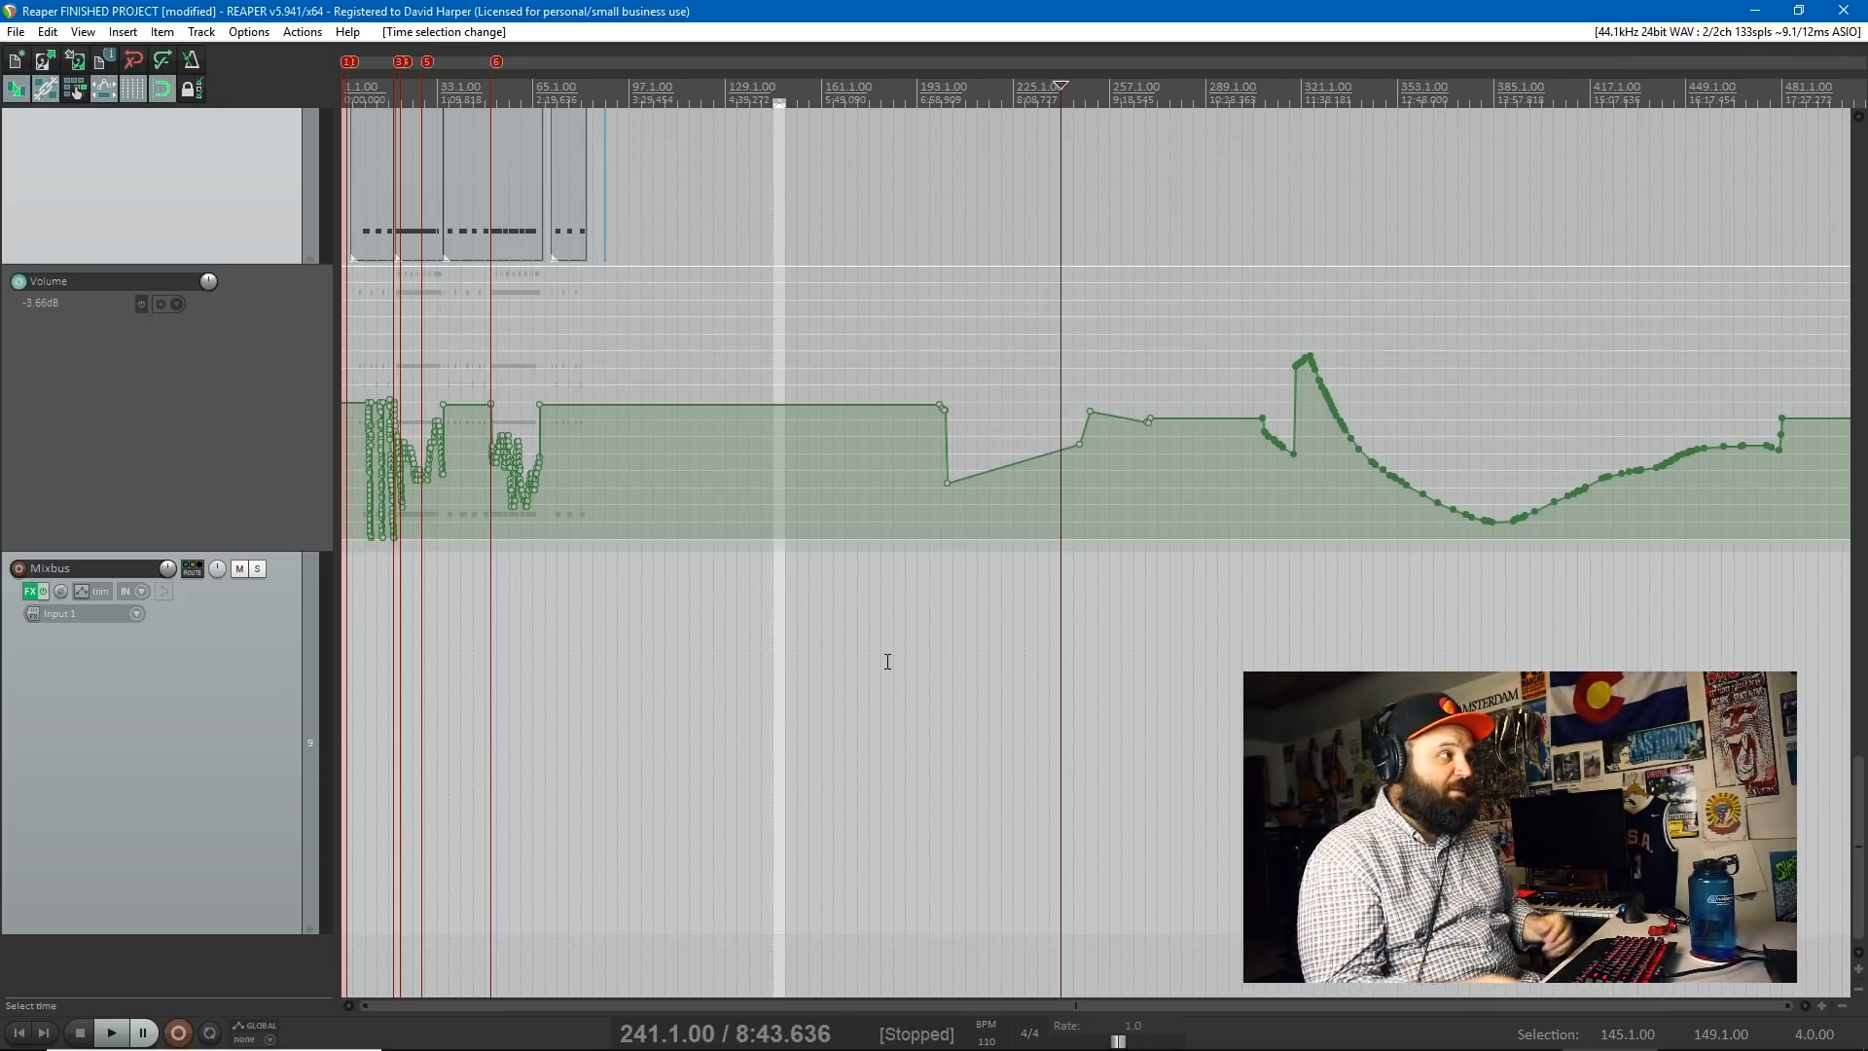
- Activate the empty second take of the MM Fat item at 0:13.090, and open and close its item properties
scroll(887, 662, up, 5)
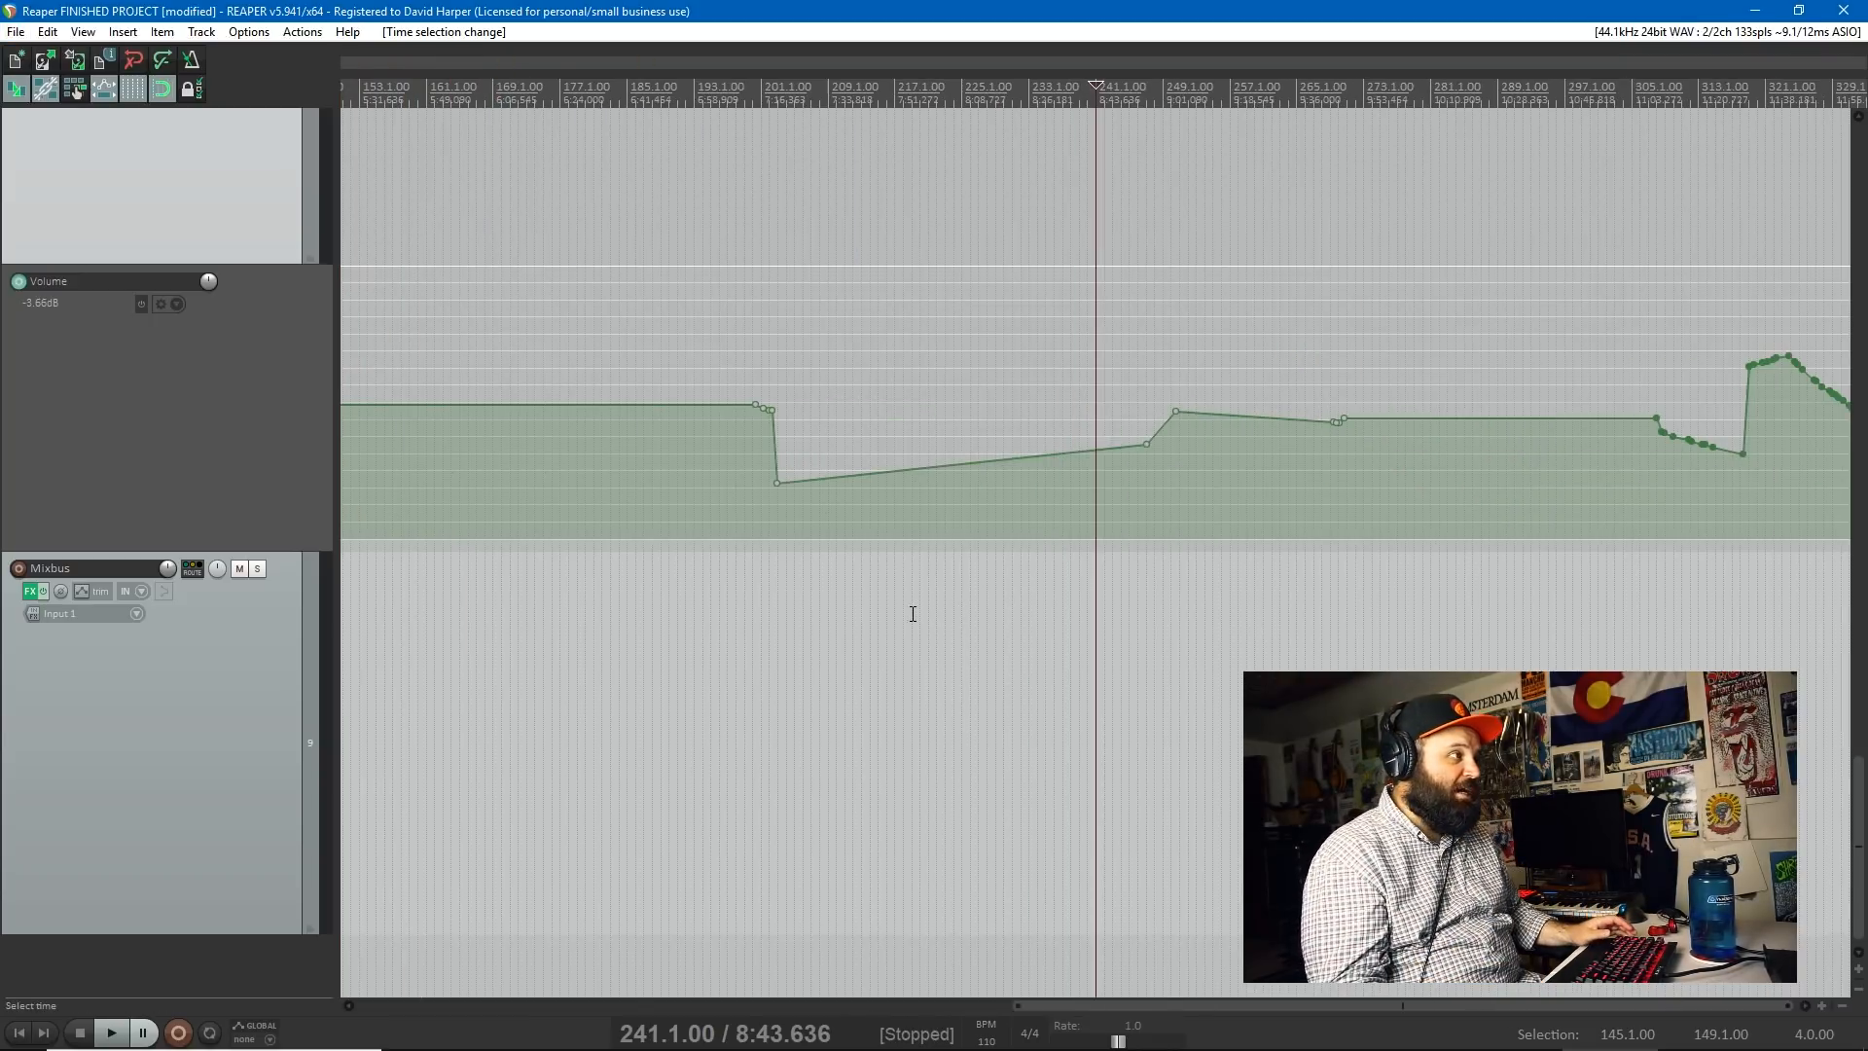
scroll(909, 613, down, 3)
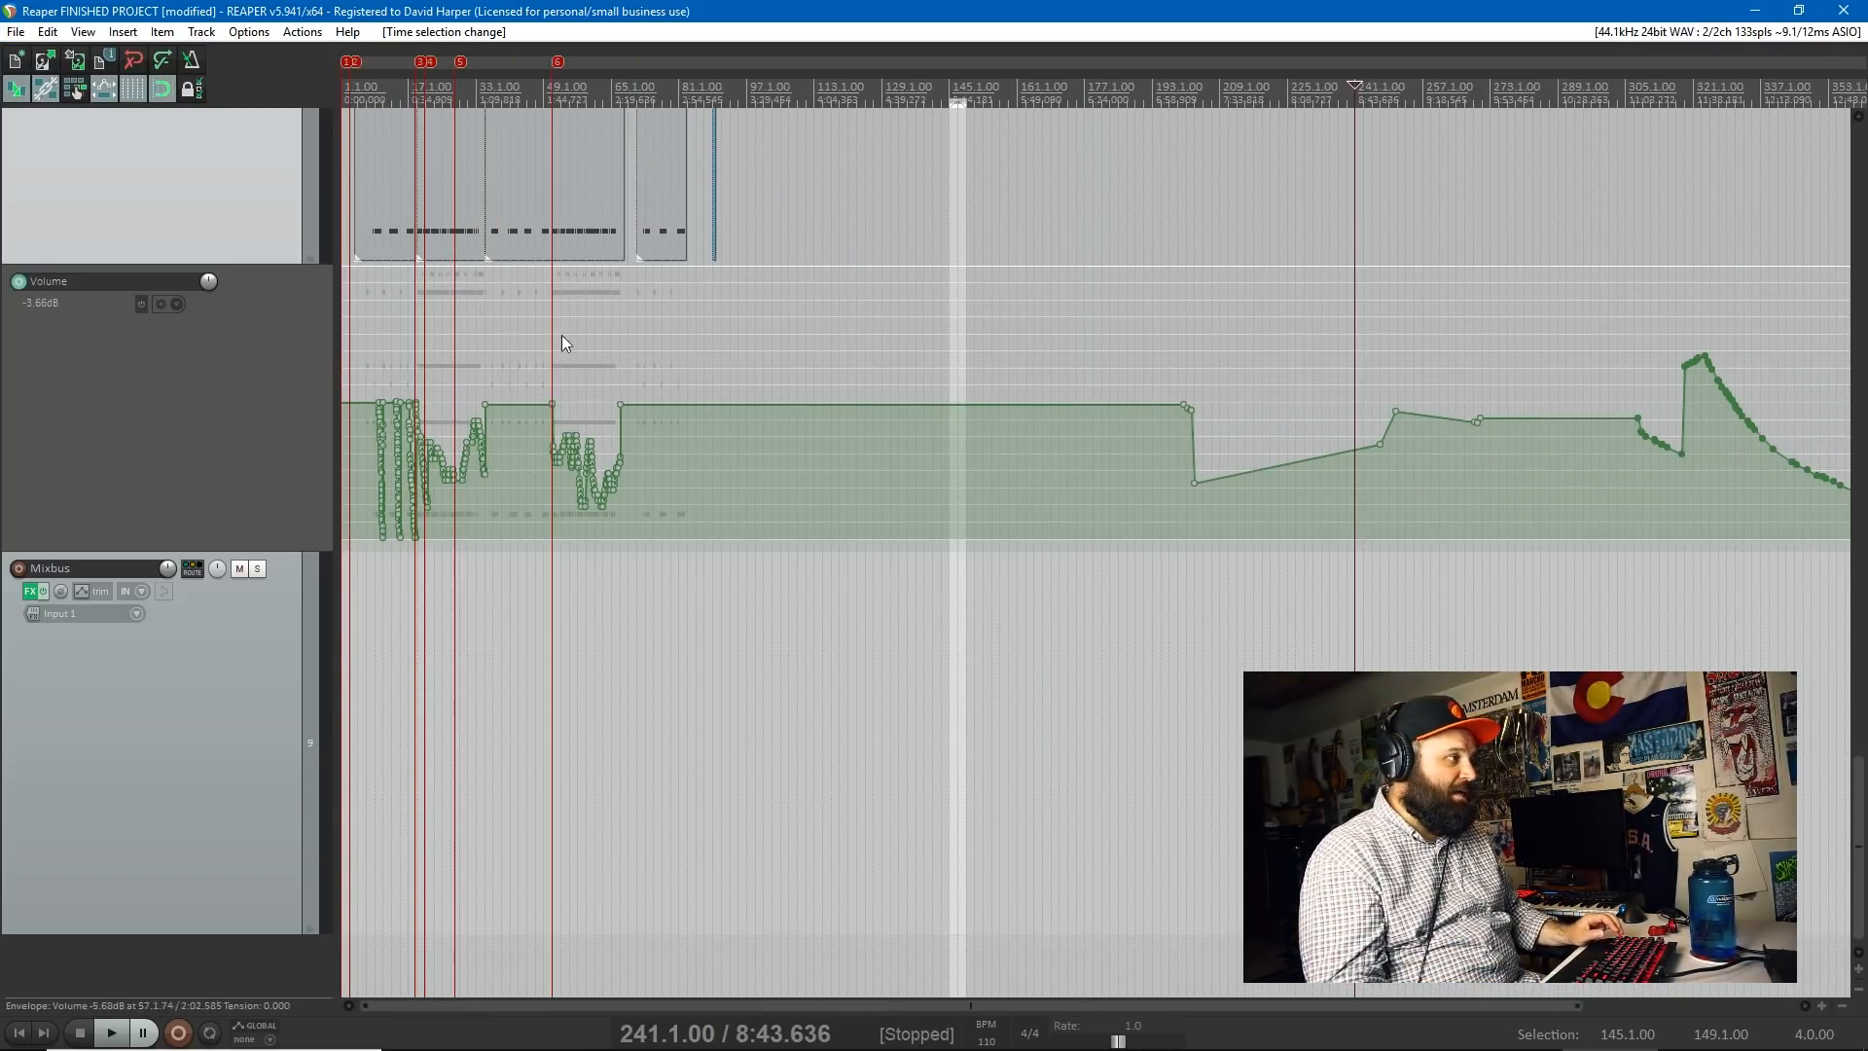
scroll(534, 360, down, 5)
scroll(534, 375, down, 1)
scroll(534, 376, up, 1)
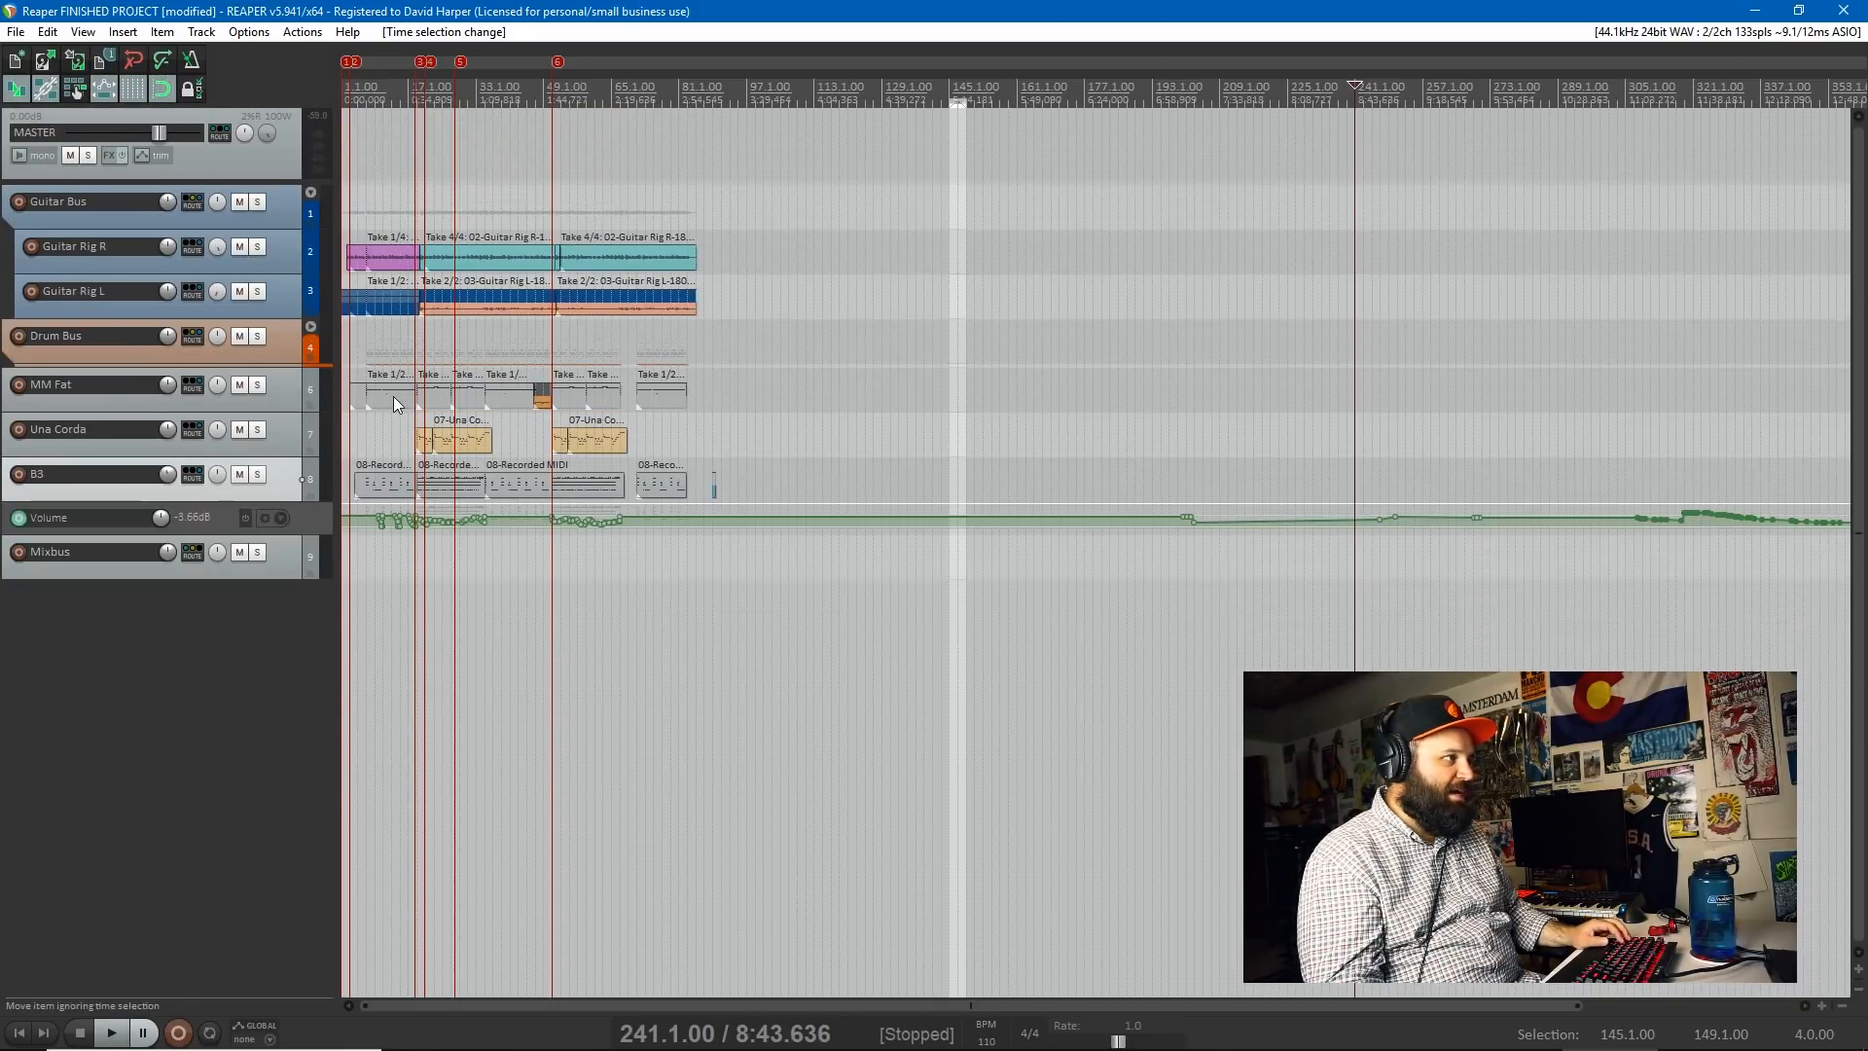
double_click(393, 395)
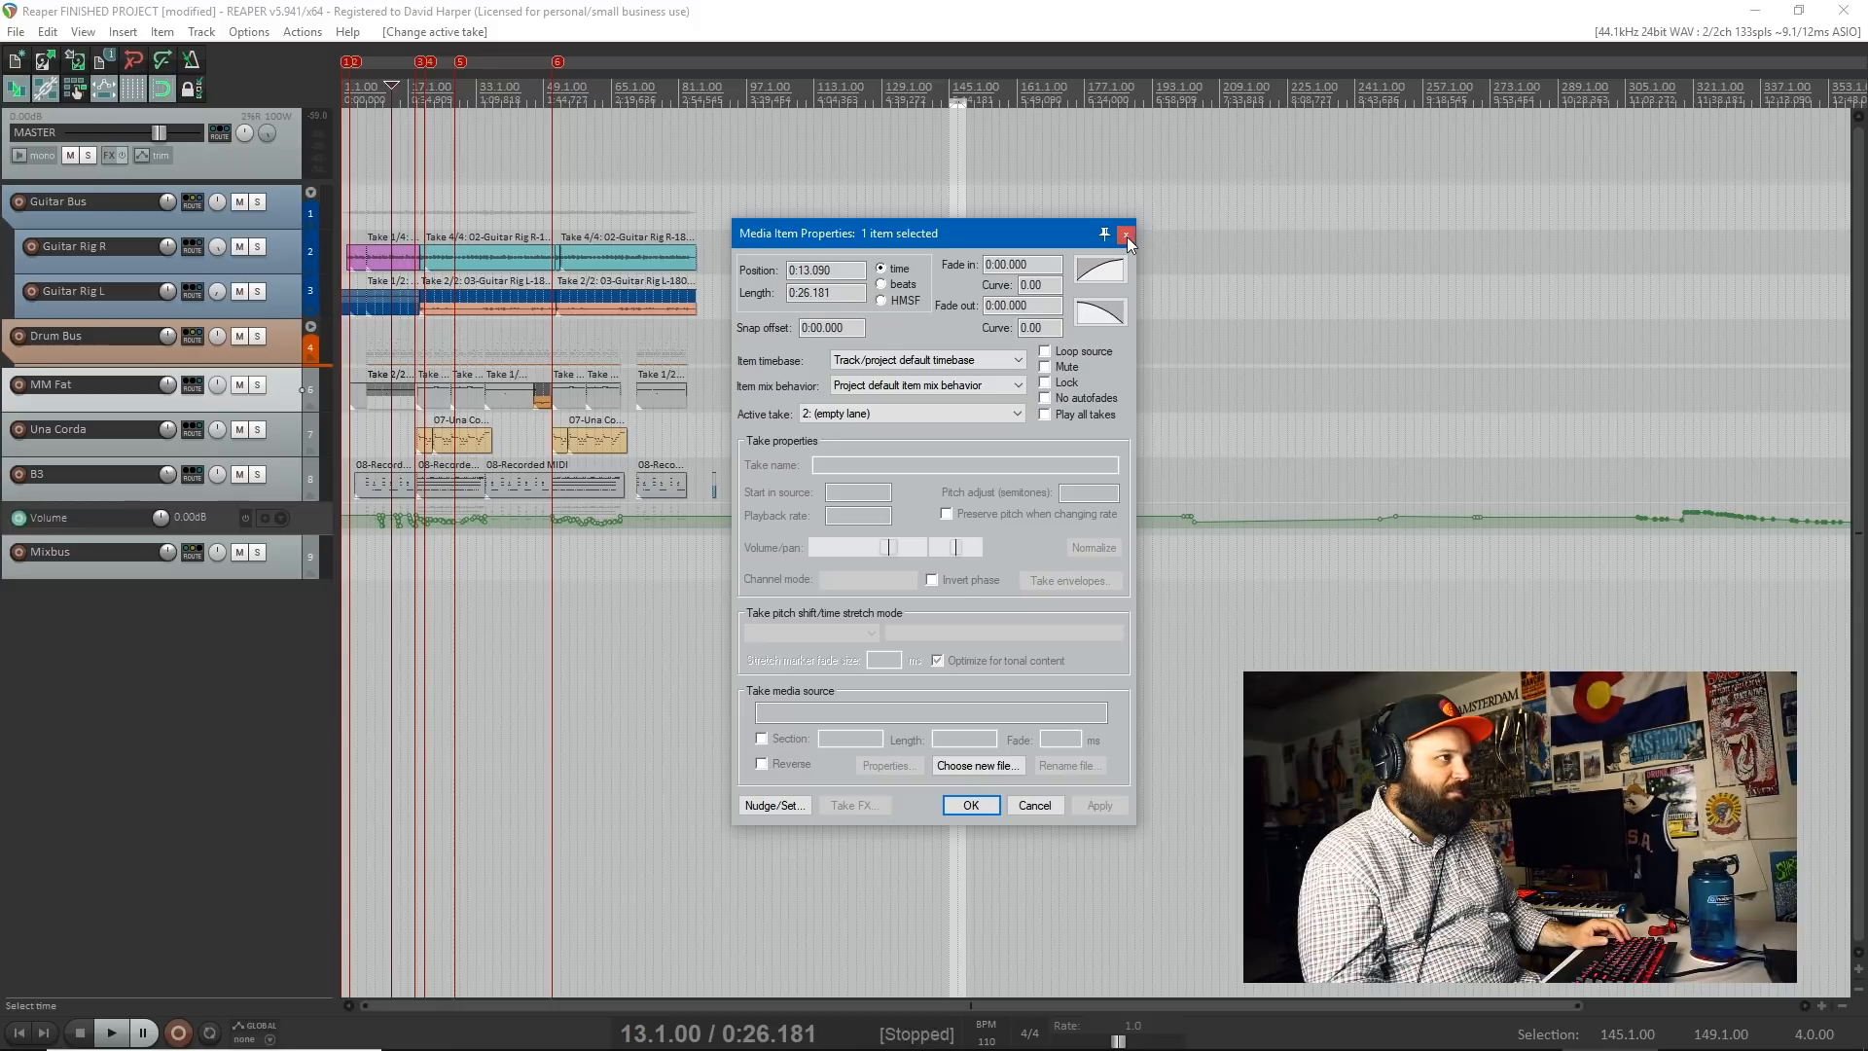
click(1126, 237)
- Open the MM Fat MIDI item that starts at bar 19 in the MIDI editor
scroll(448, 401, up, 3)
click(455, 238)
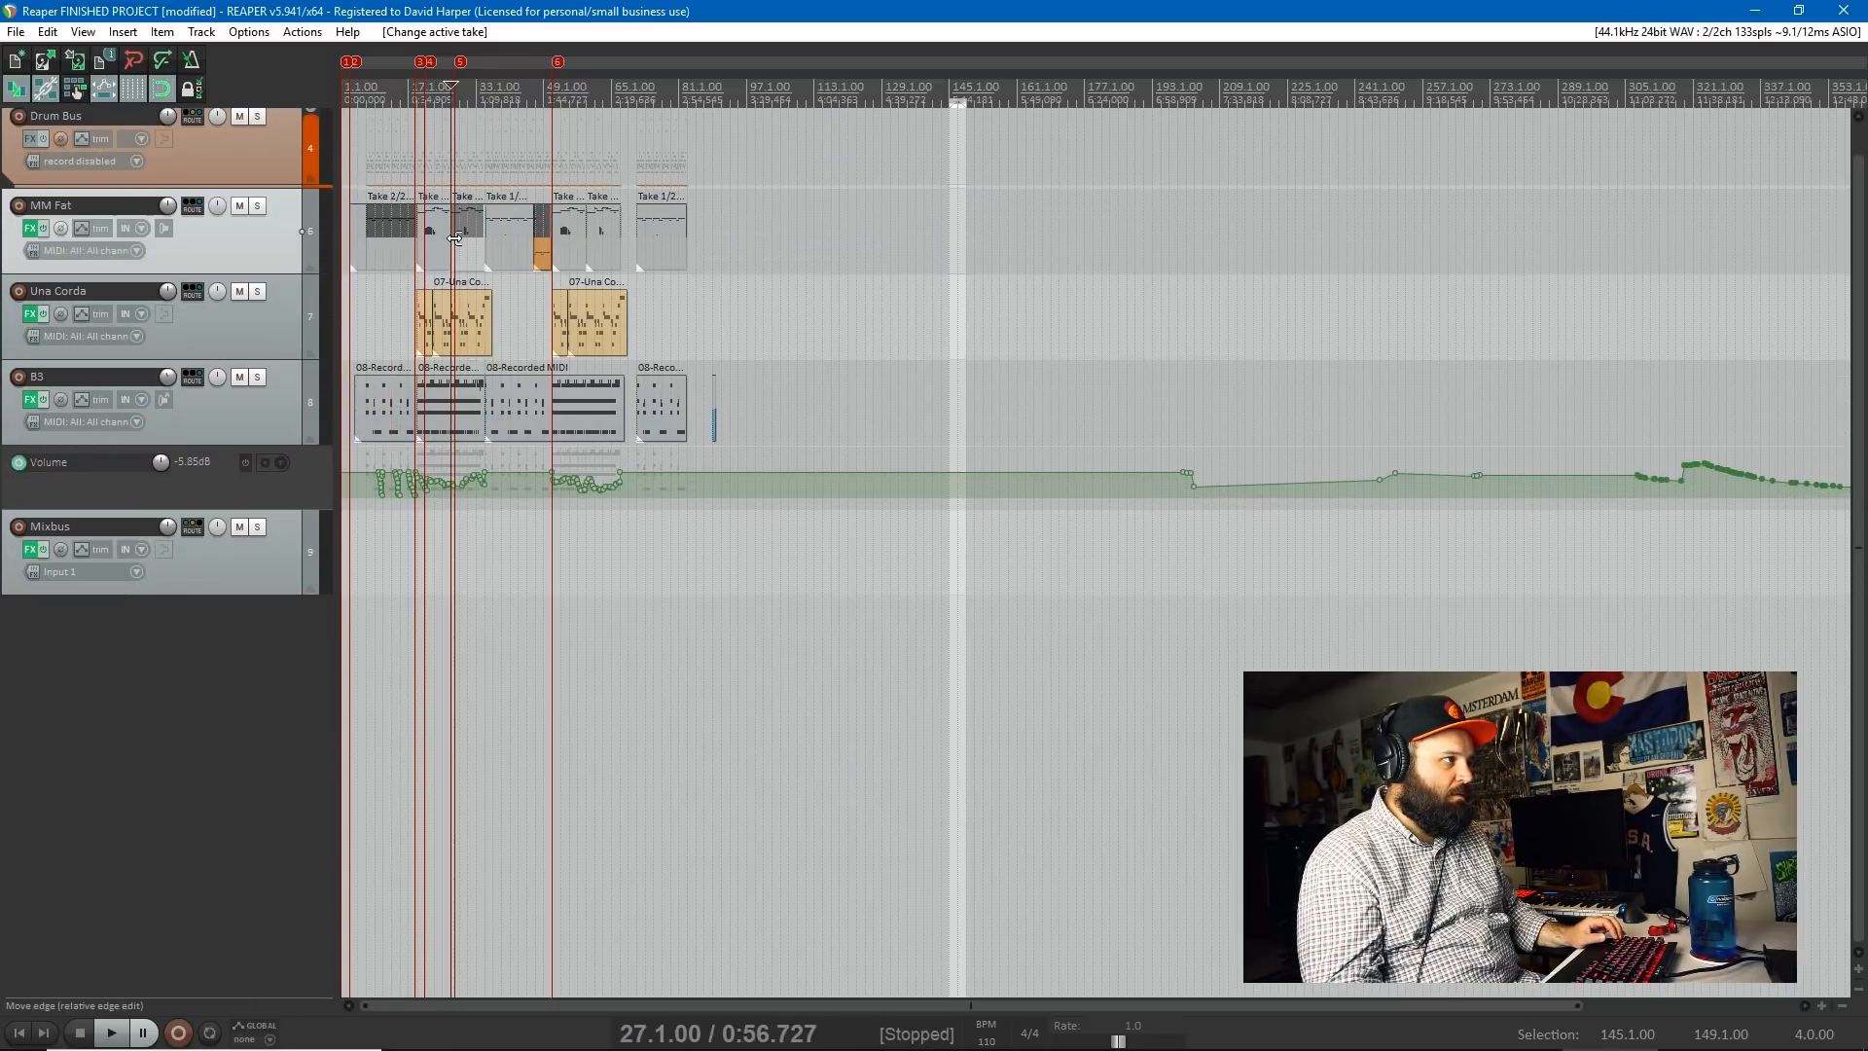
double_click(442, 230)
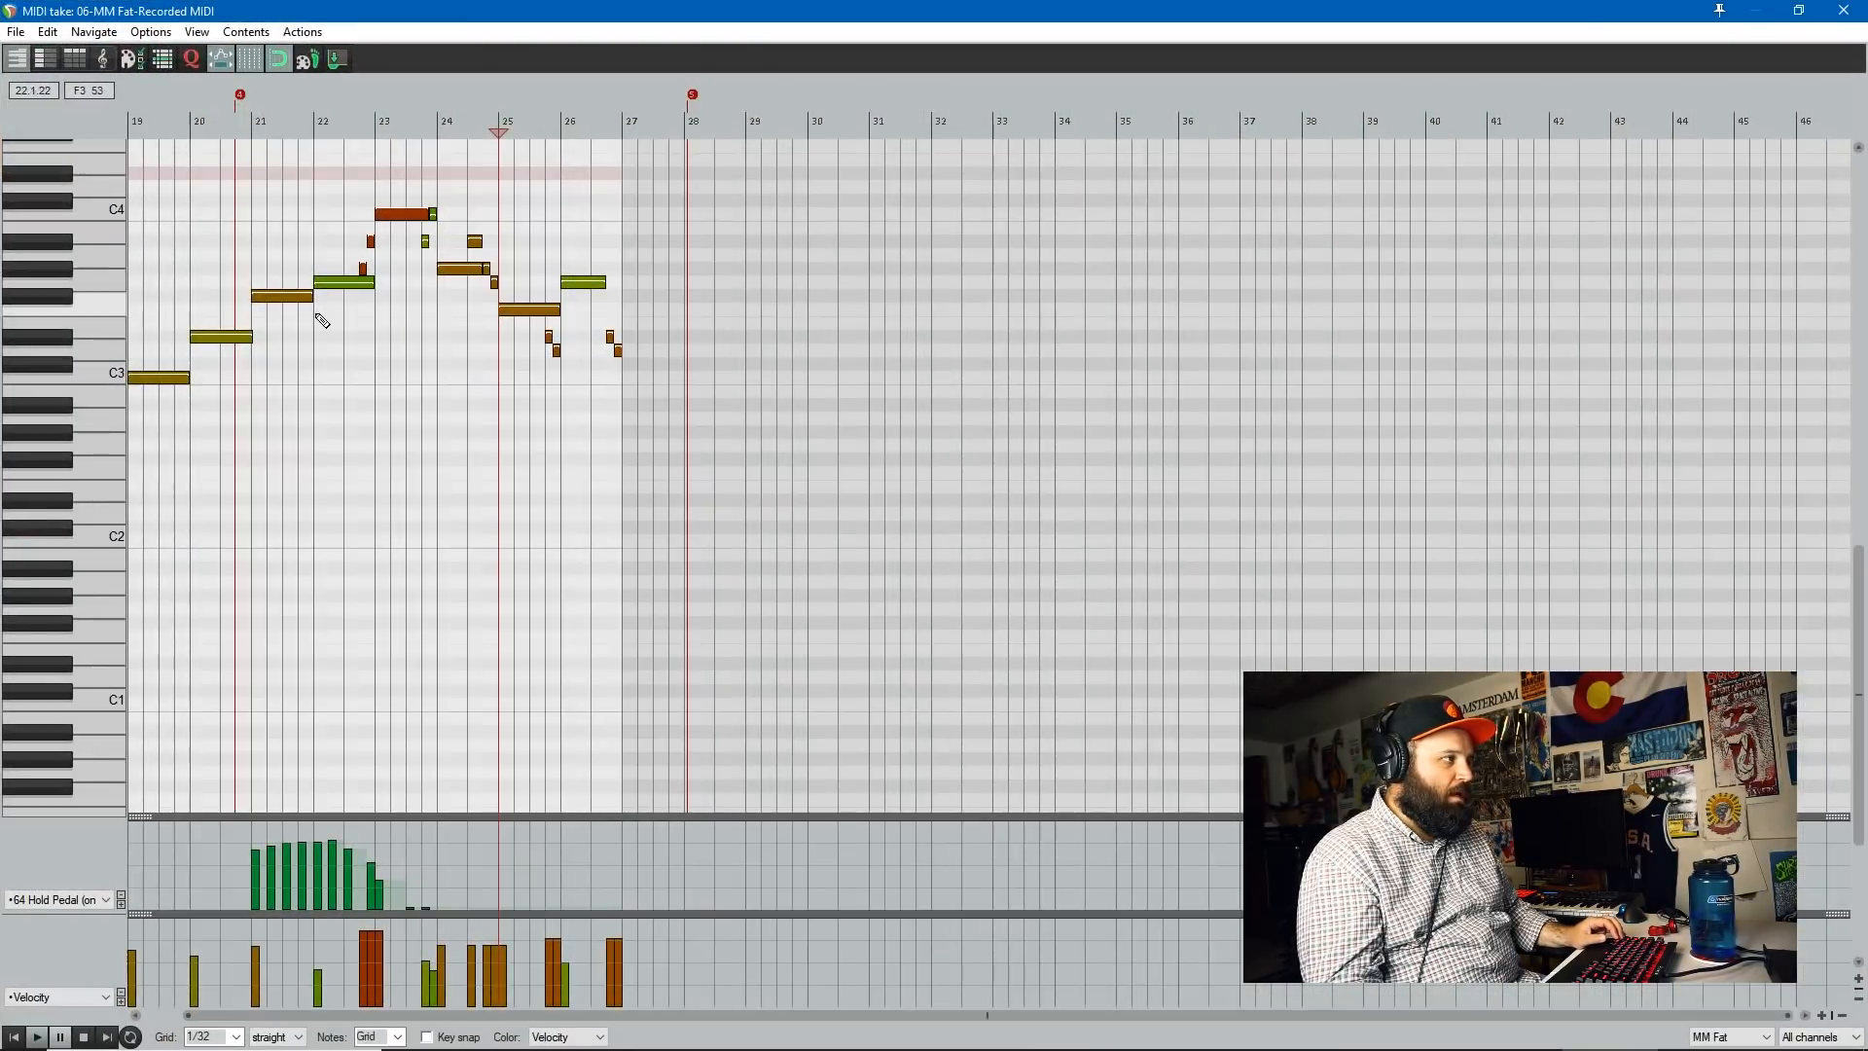
- Draw four long notes and one short note beneath the existing melody, between about bars 20 and 26
drag(243, 515, 440, 526)
drag(282, 597, 531, 601)
drag(426, 515, 600, 604)
drag(463, 421, 607, 431)
mouse_move(437, 472)
mouse_down()
mouse_move(453, 393)
mouse_move(449, 419)
mouse_up()
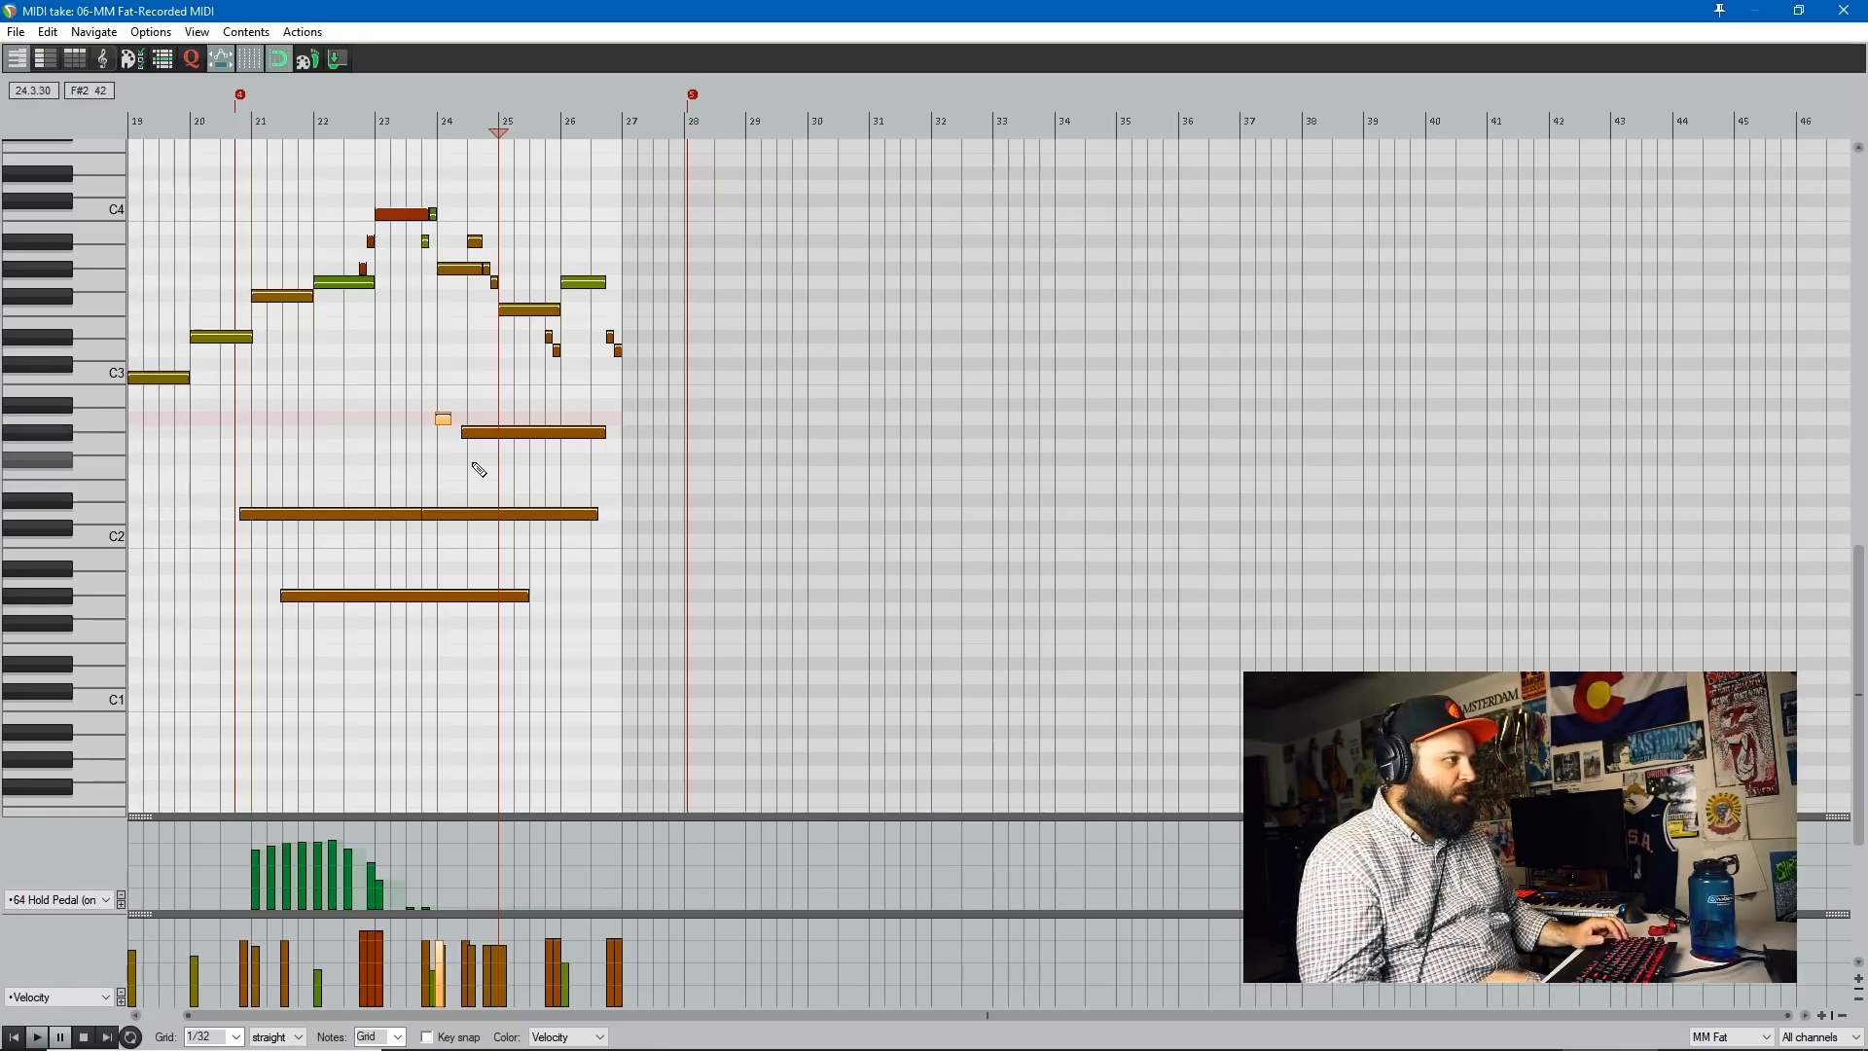
- Select all five newly drawn notes beneath the melody and delete them
ctrl+click(555, 433)
ctrl+click(508, 513)
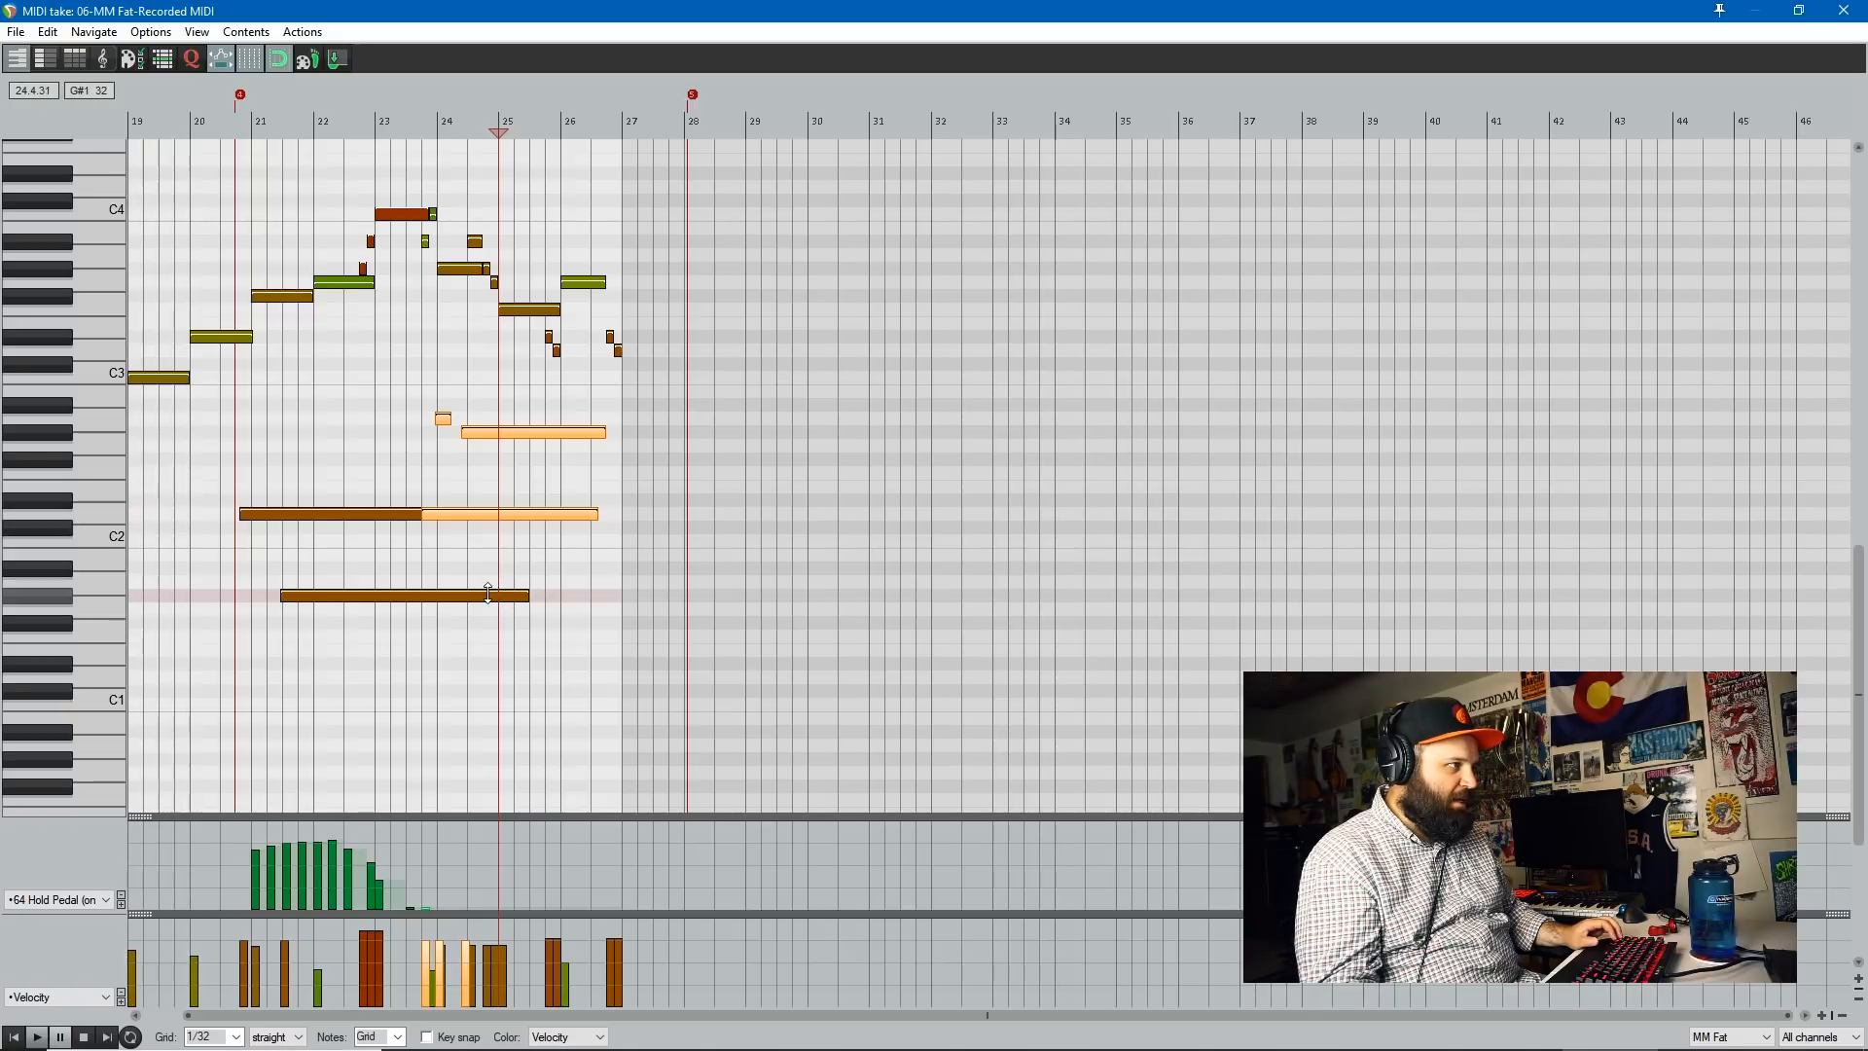
ctrl+click(435, 599)
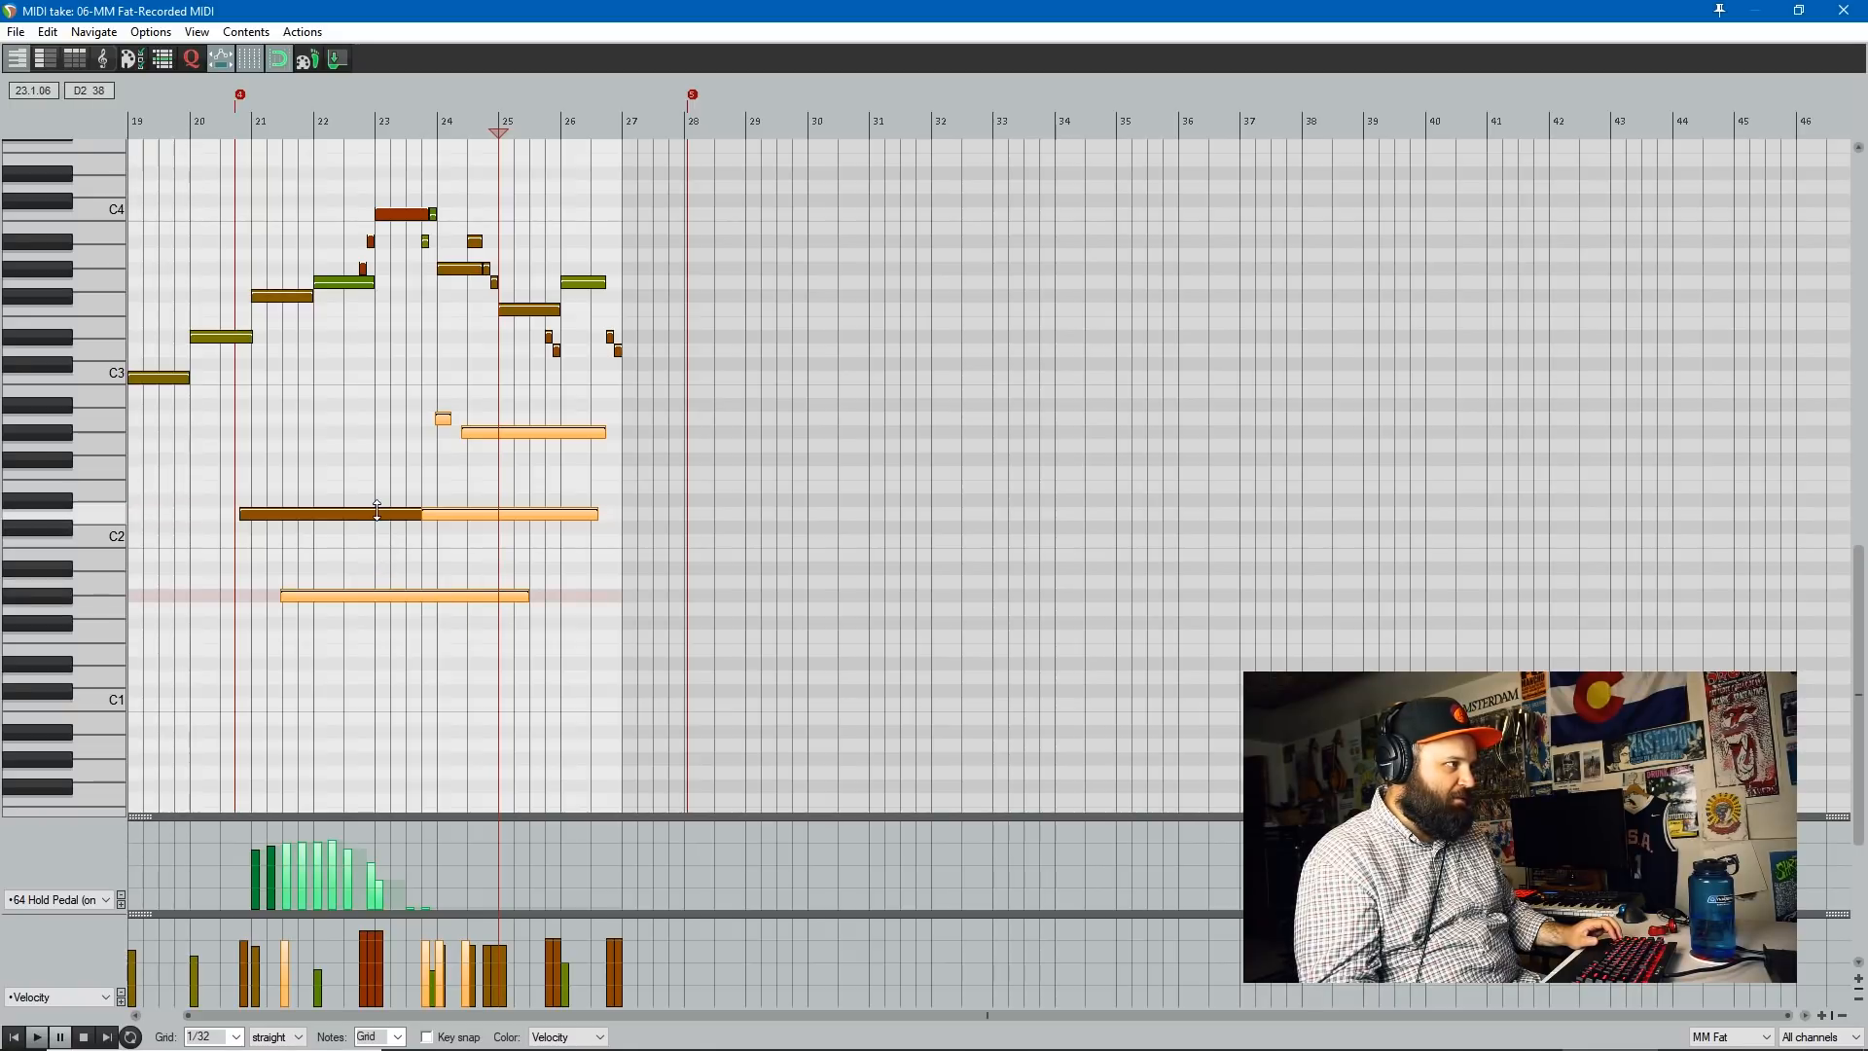
ctrl+click(339, 513)
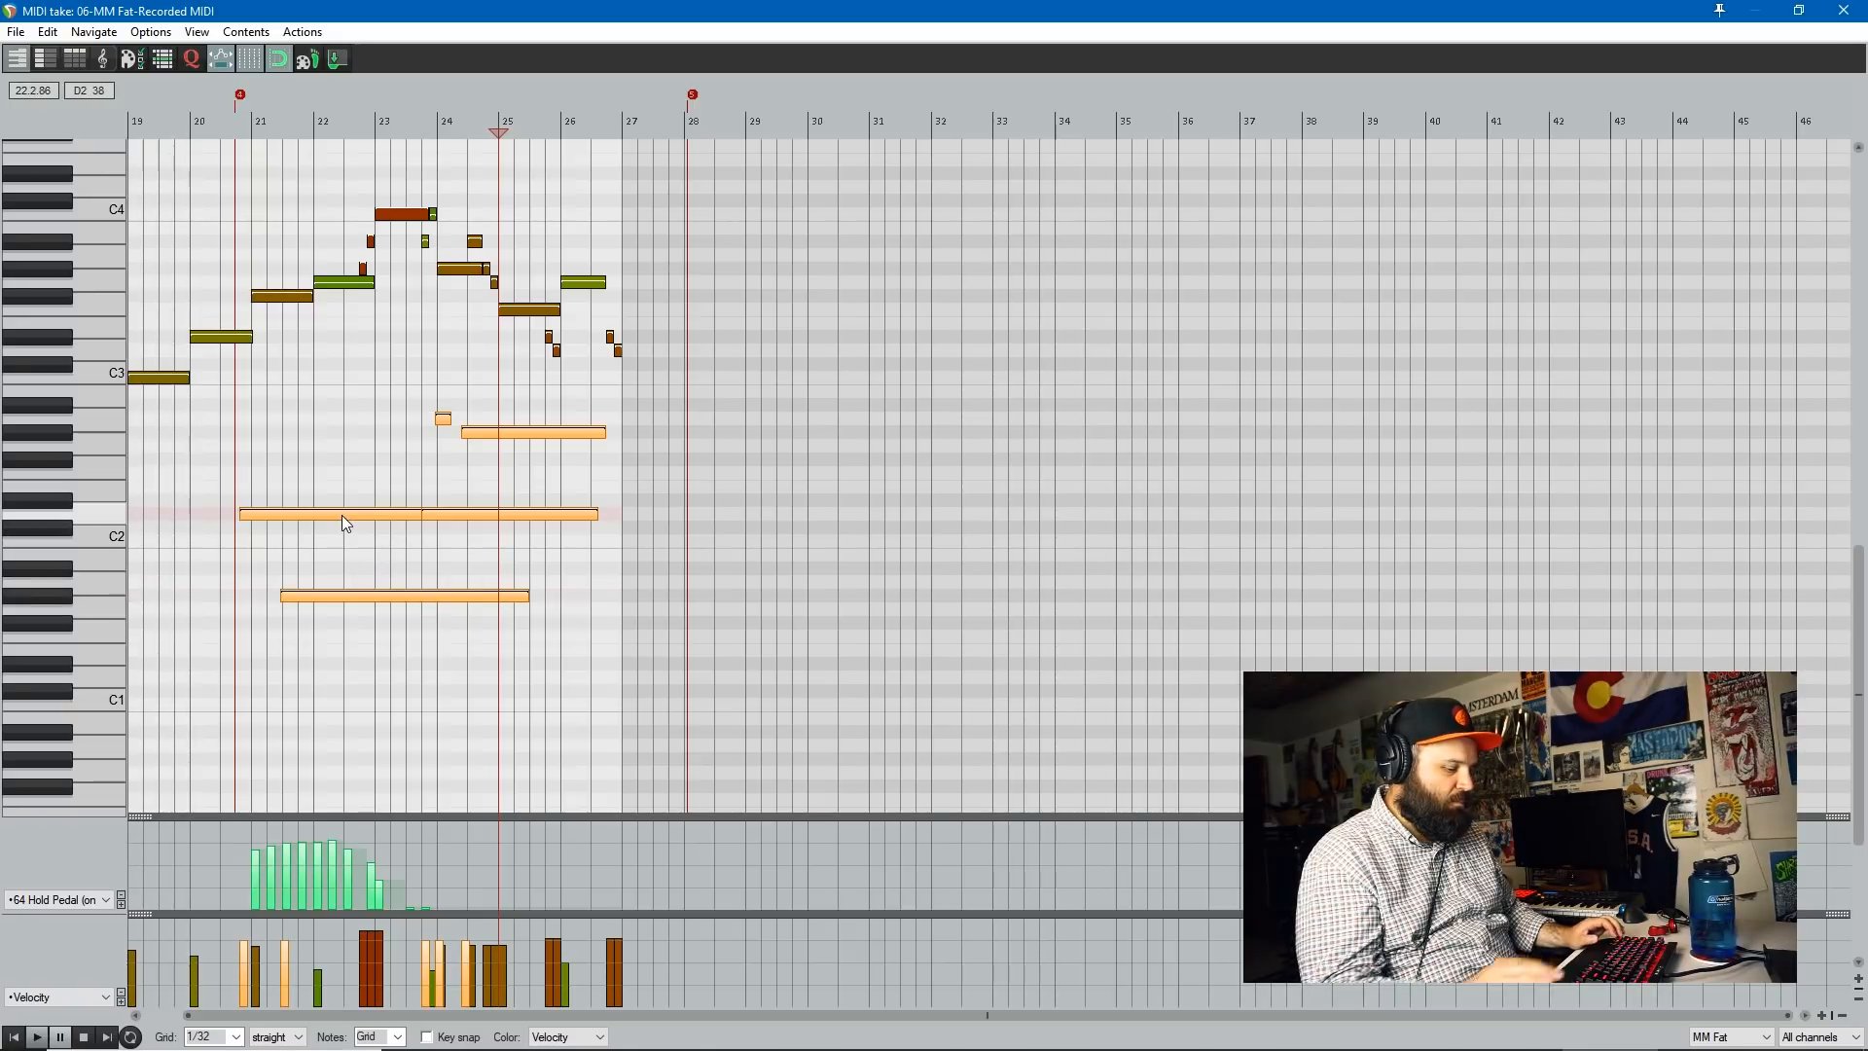
key(Delete)
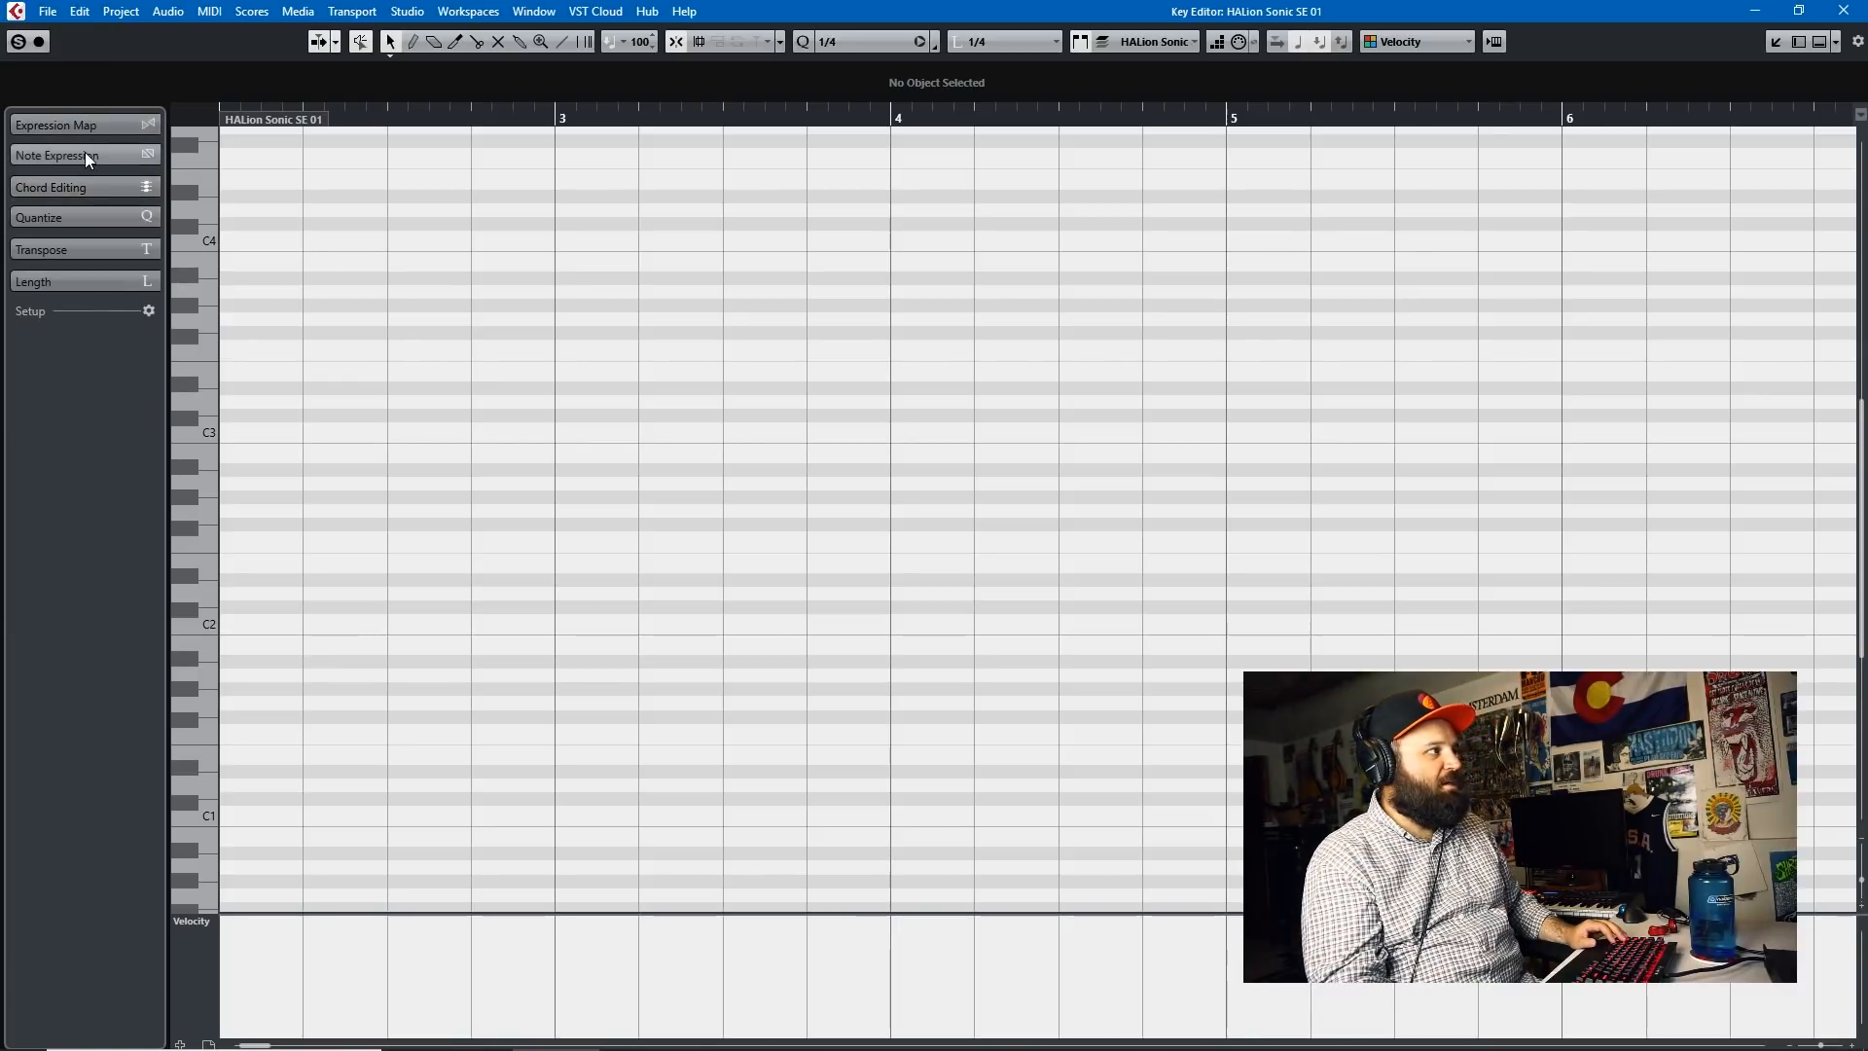
- Inspect the Key Editor's Note Expression, Chord Editing, Quantize, Transpose and Length sections one after another
click(59, 155)
click(74, 538)
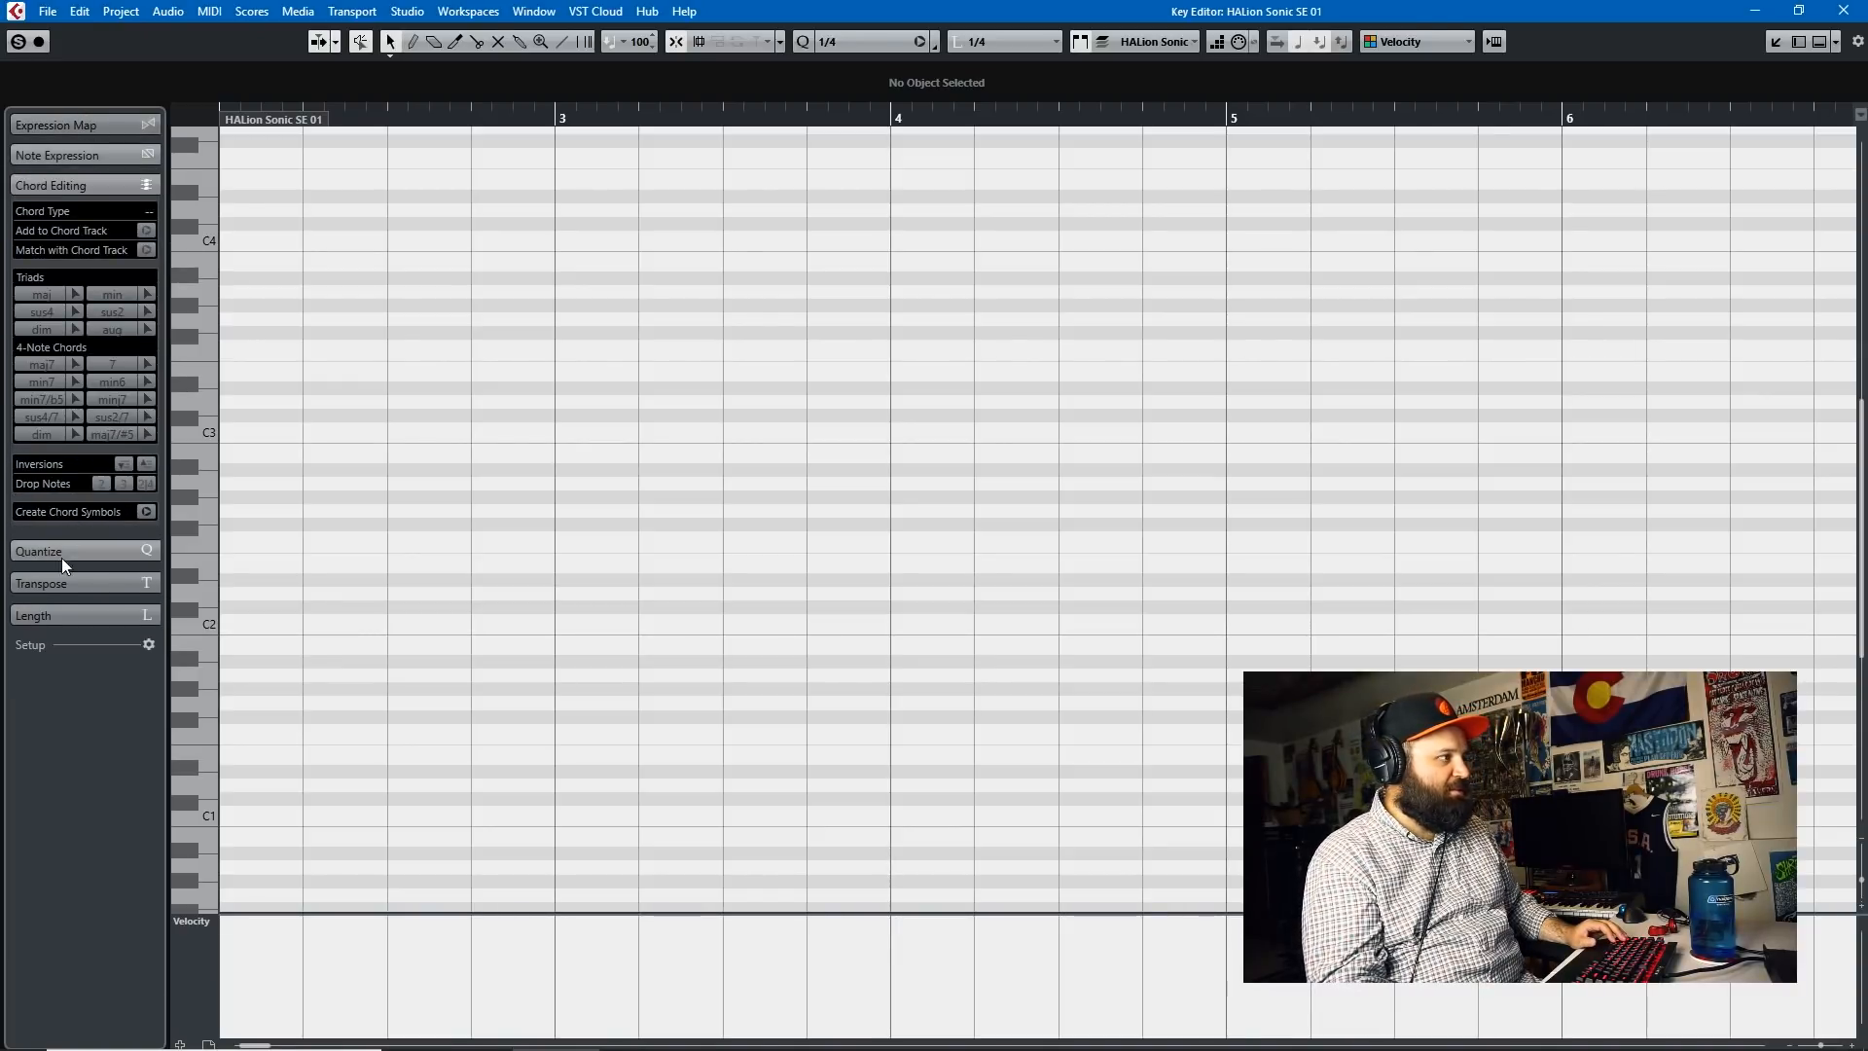
click(64, 556)
click(70, 552)
click(90, 455)
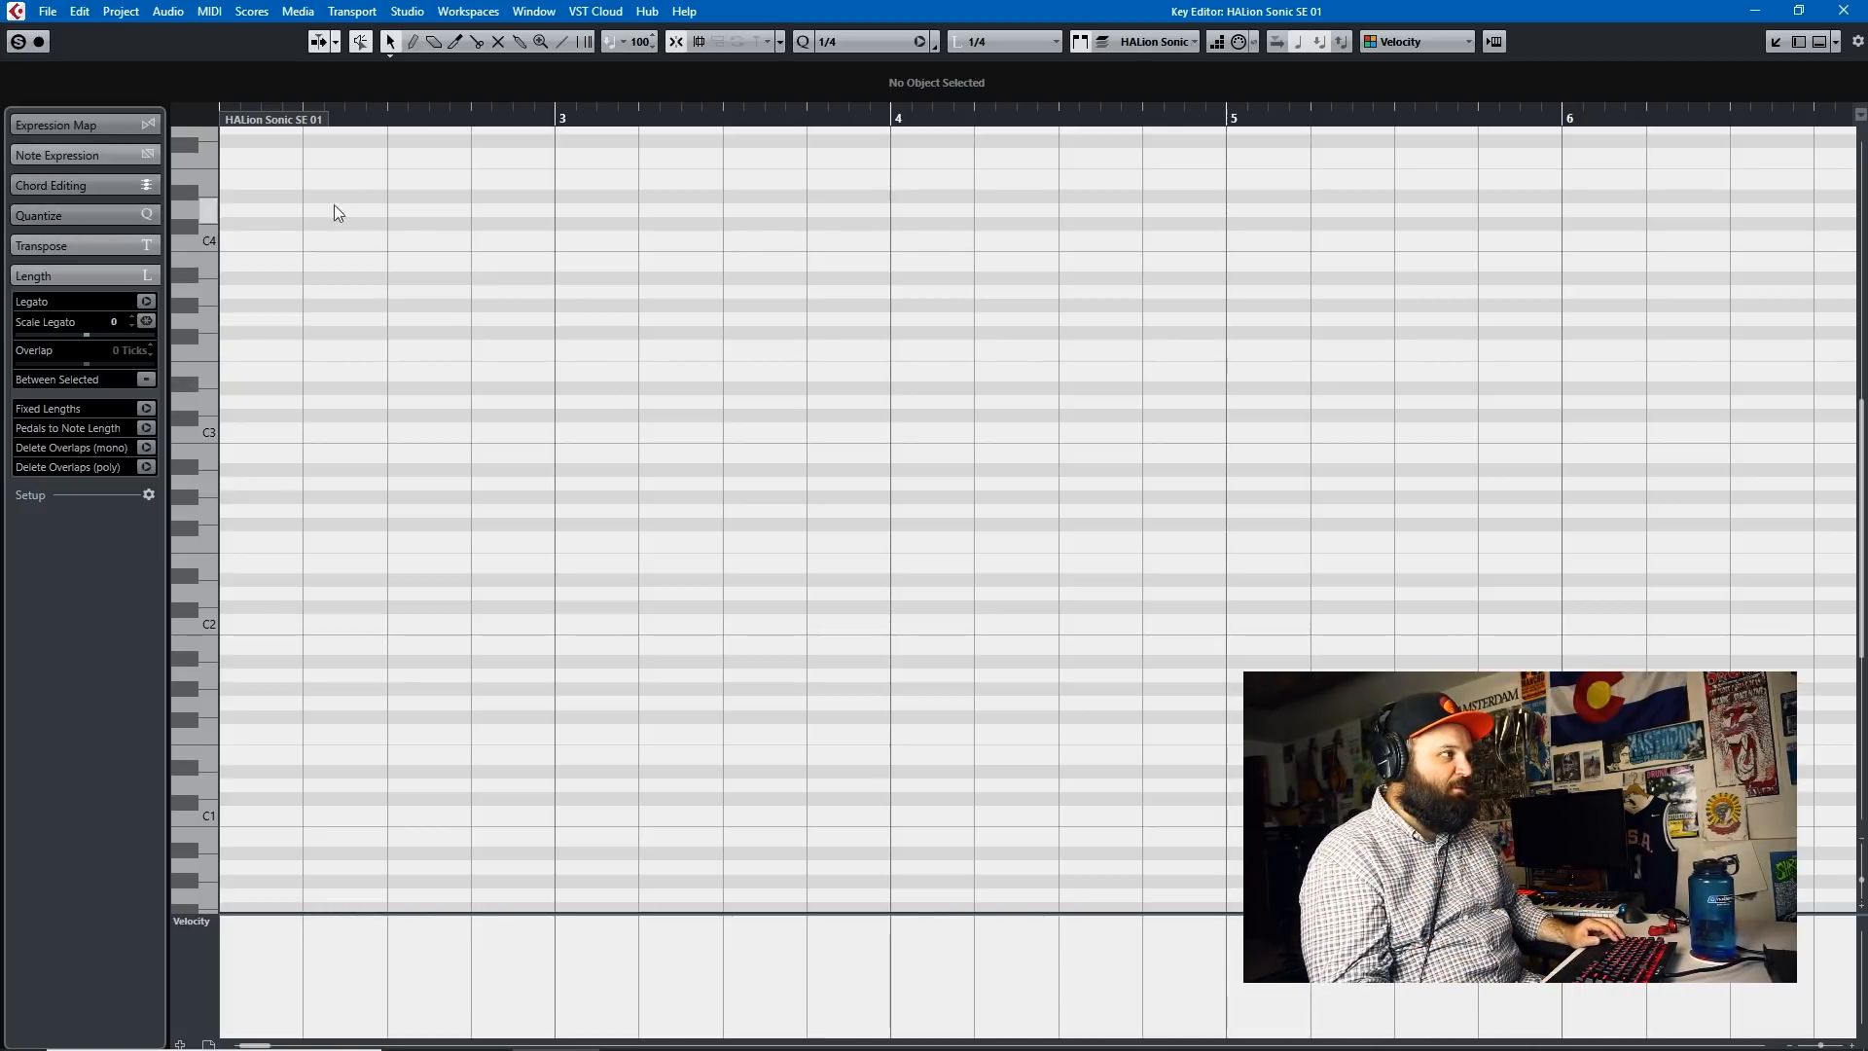
- Draw five quarter notes in bars 2 and 3 of the HALion Sonic SE part: C3, C#2, A1, D2 and G2
scroll(335, 237, down, 5)
scroll(334, 237, right, 4)
scroll(338, 237, left, 5)
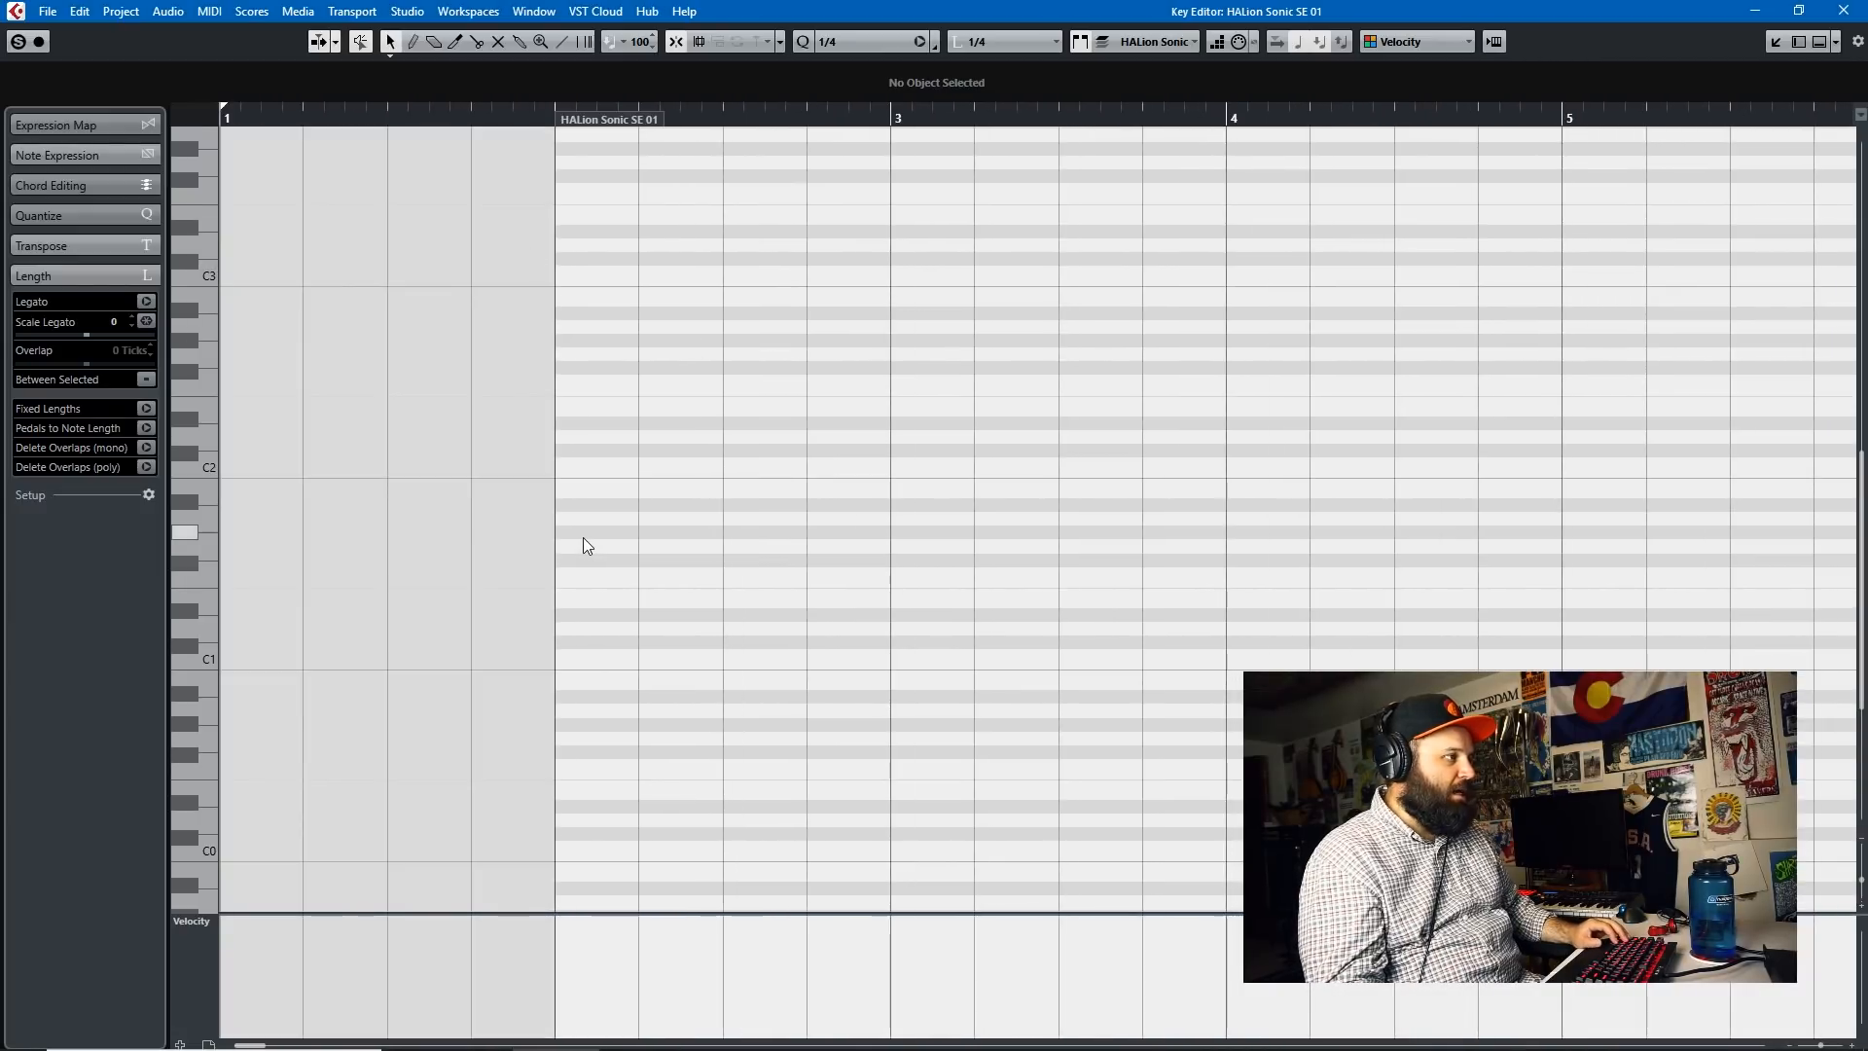
alt+click(651, 451)
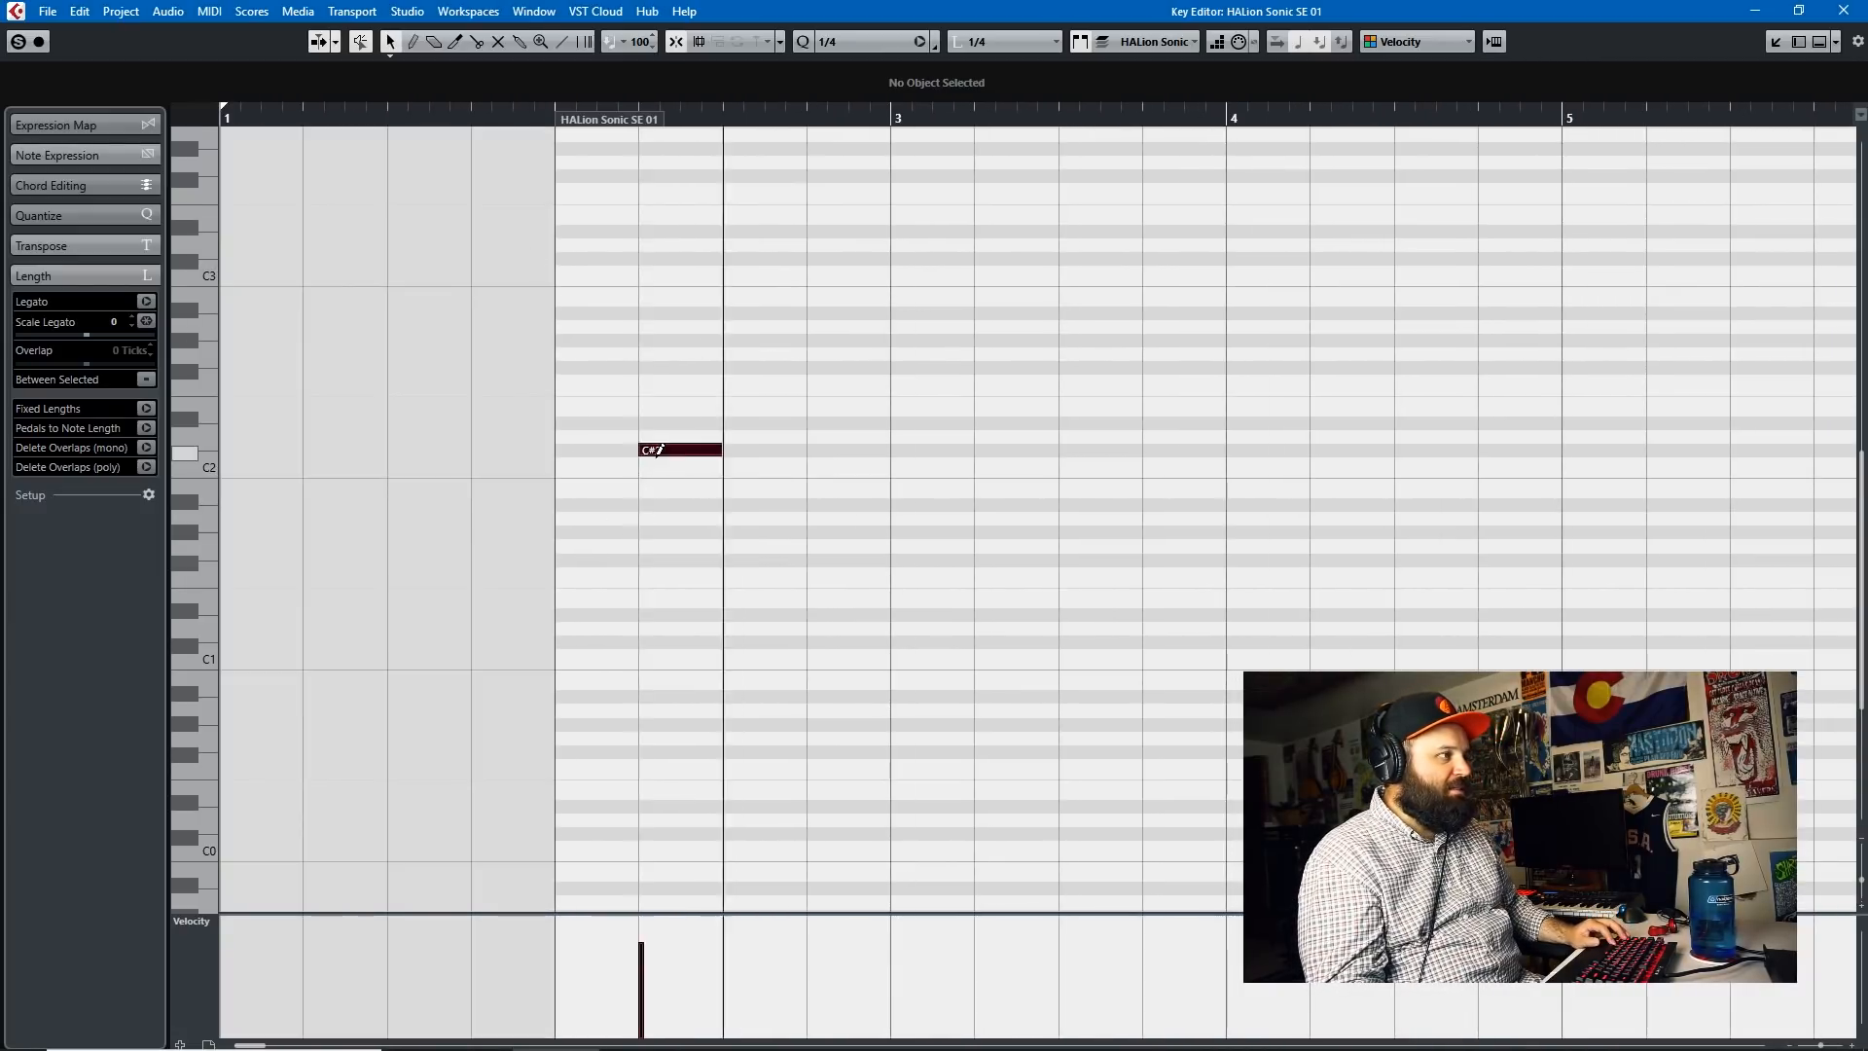
alt+click(778, 517)
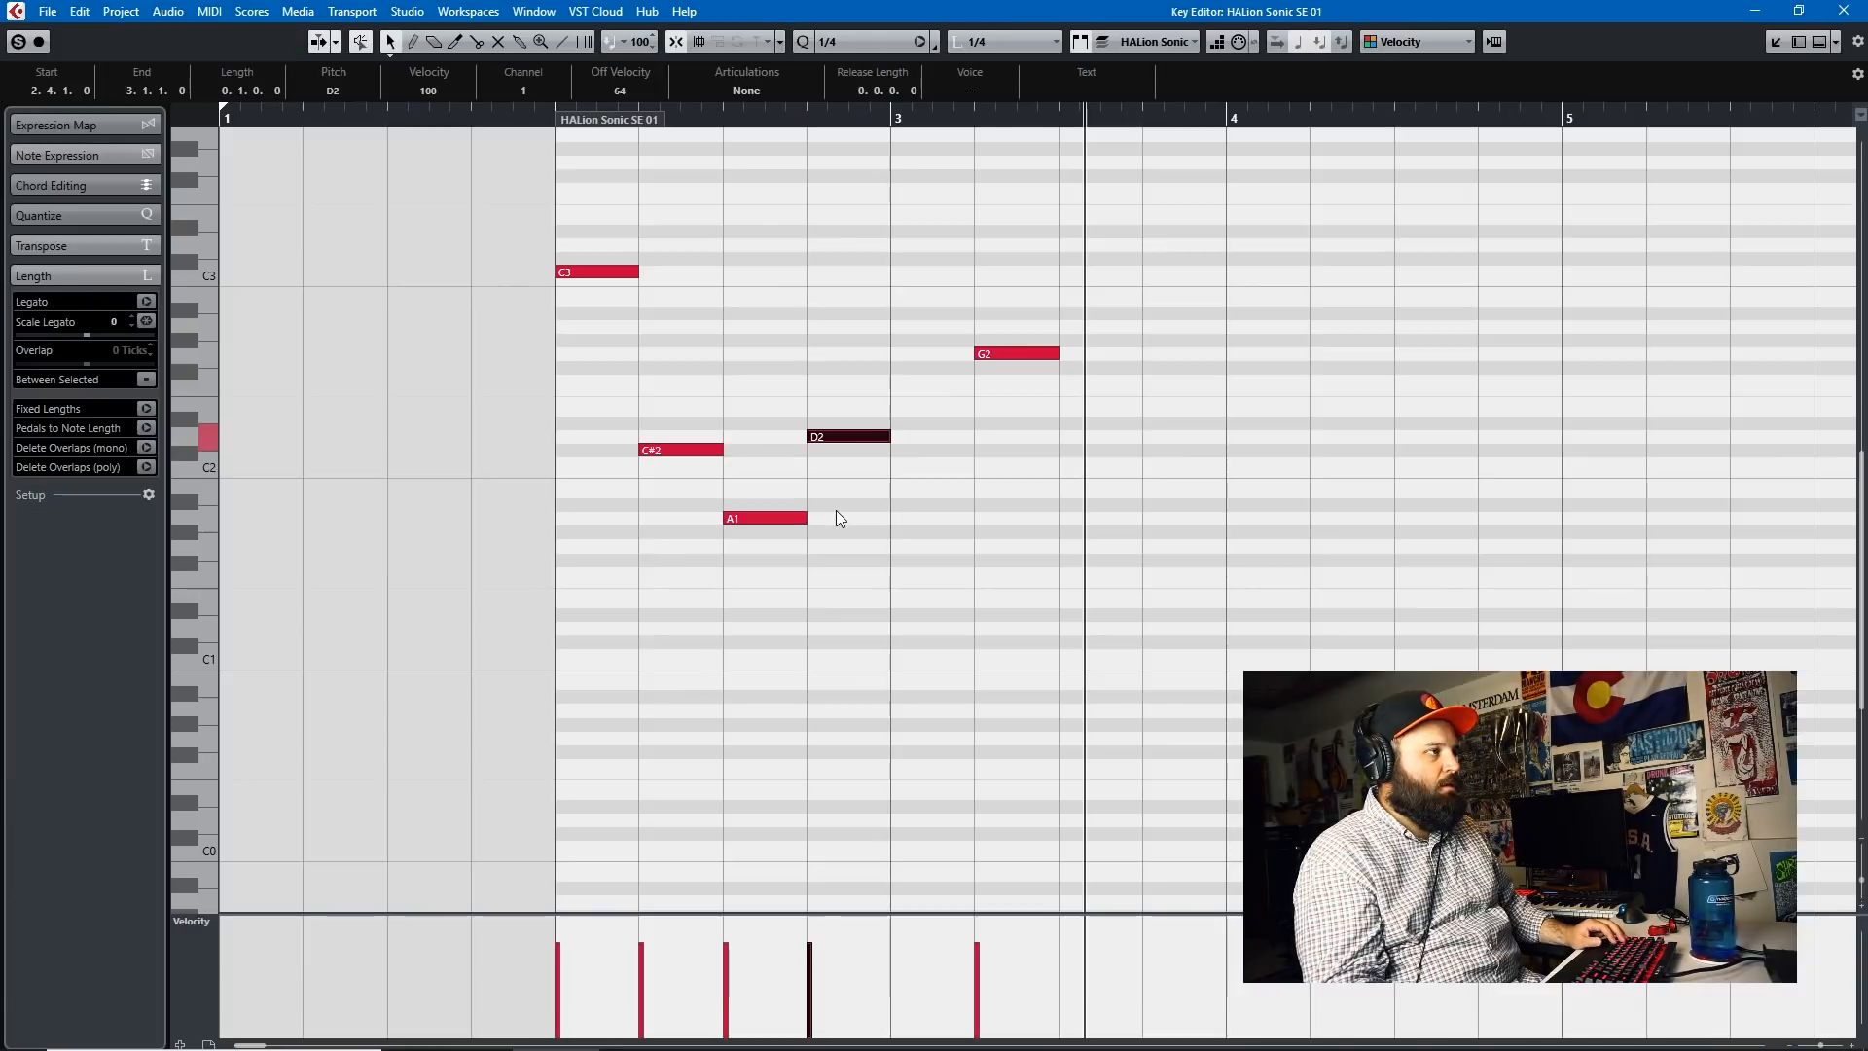
- Step the note selection back to the first note and forward again to the G2 note
key(Left)
key(Left)
key(Left)
key(Right)
key(Right)
key(Right)
key(Right)
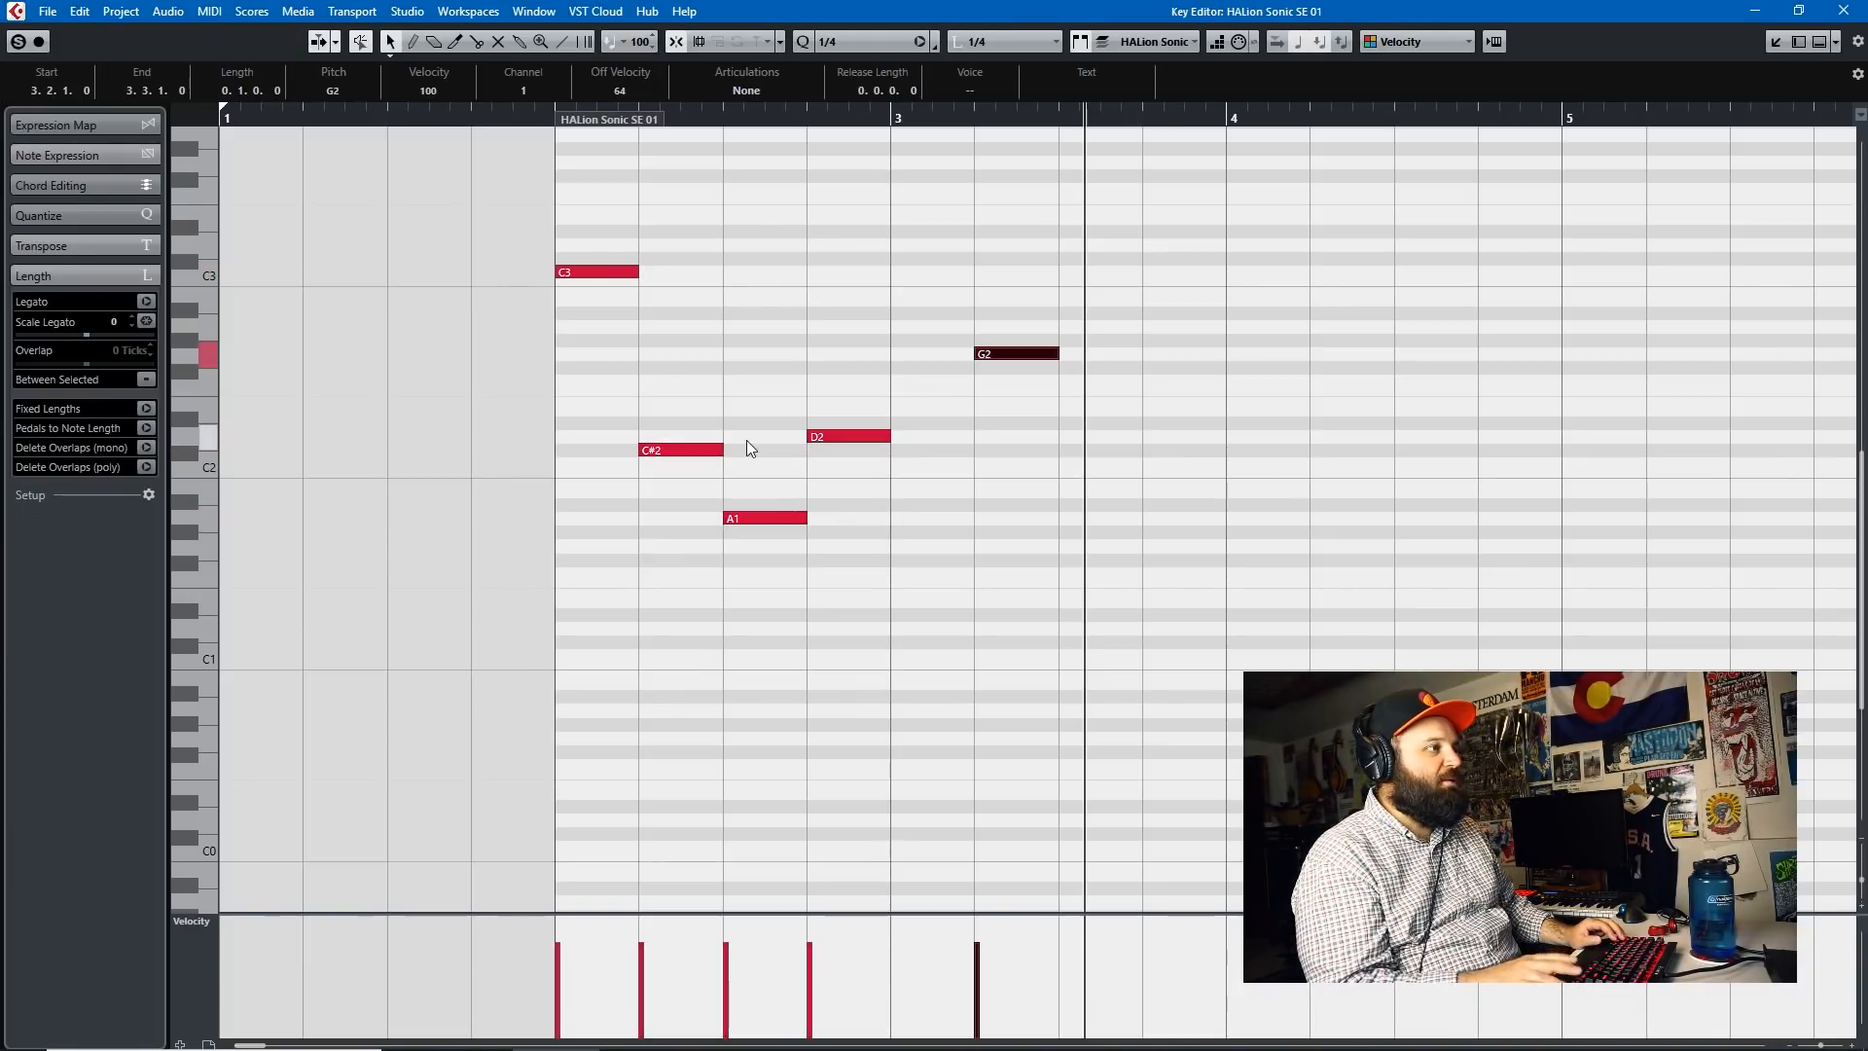
- Select the four notes from C#2 through G2 and delete them, keeping the opening C3
key(Left)
key(Left)
key(Left)
key(Right)
key(Left)
key(shift+Right)
key(shift+Right)
key(shift+Right)
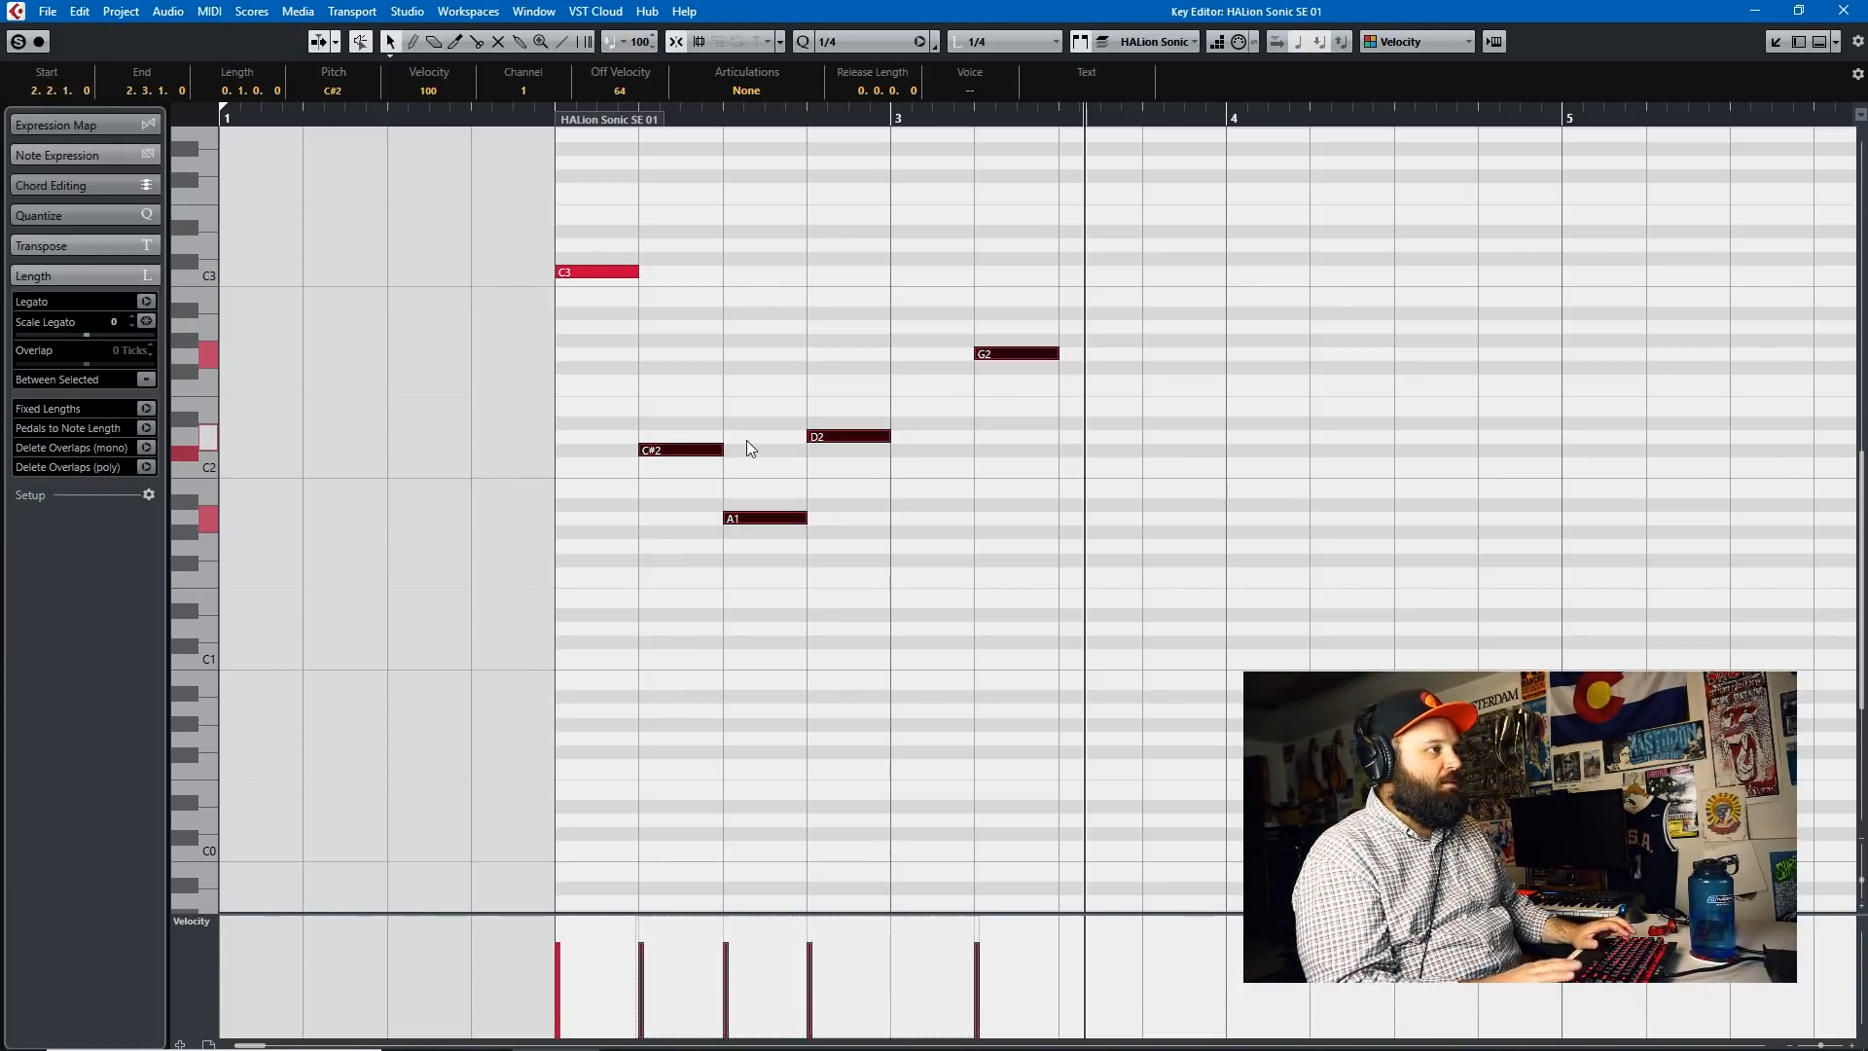
key(Delete)
- Draw notes on F2, A1, C#1, D#2 and C#3 across bars 2 to 4, and switch back to REAPER's MM Fat MIDI editor
alt+click(766, 382)
alt+click(1109, 517)
alt+click(1352, 641)
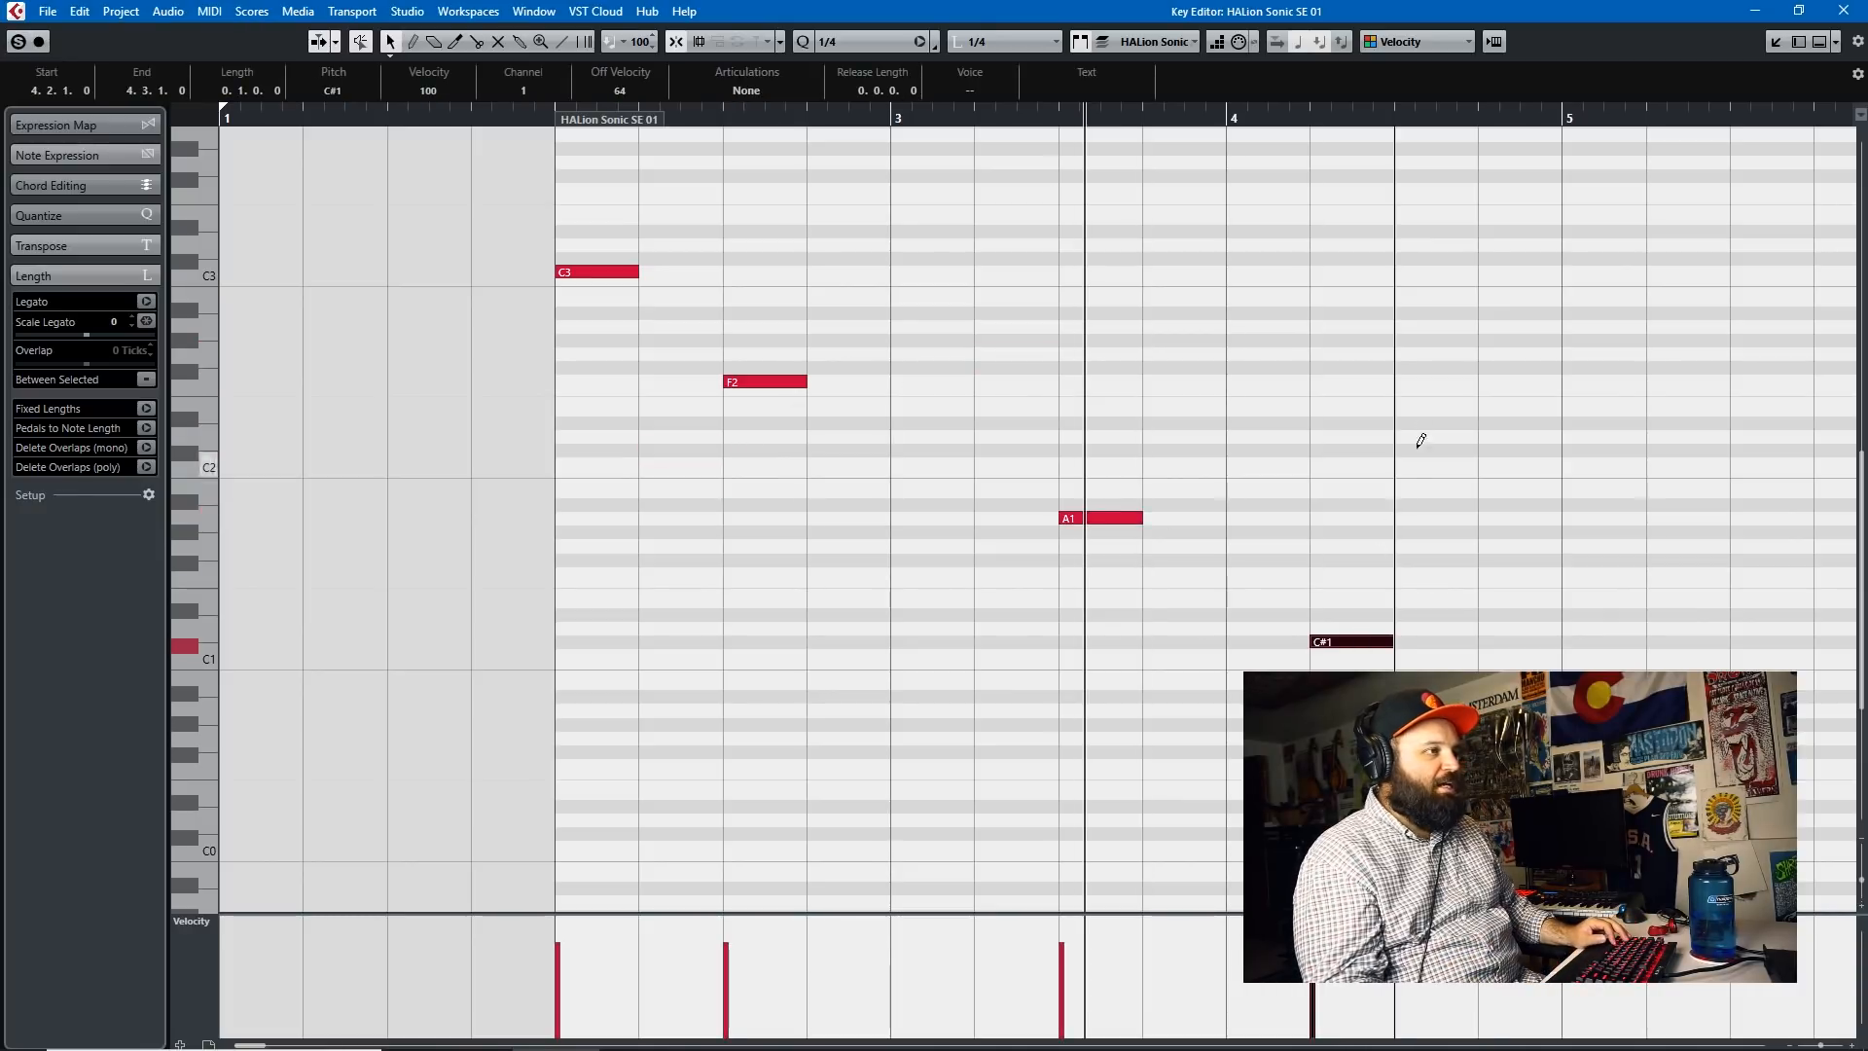
alt+click(1434, 423)
alt+click(1506, 259)
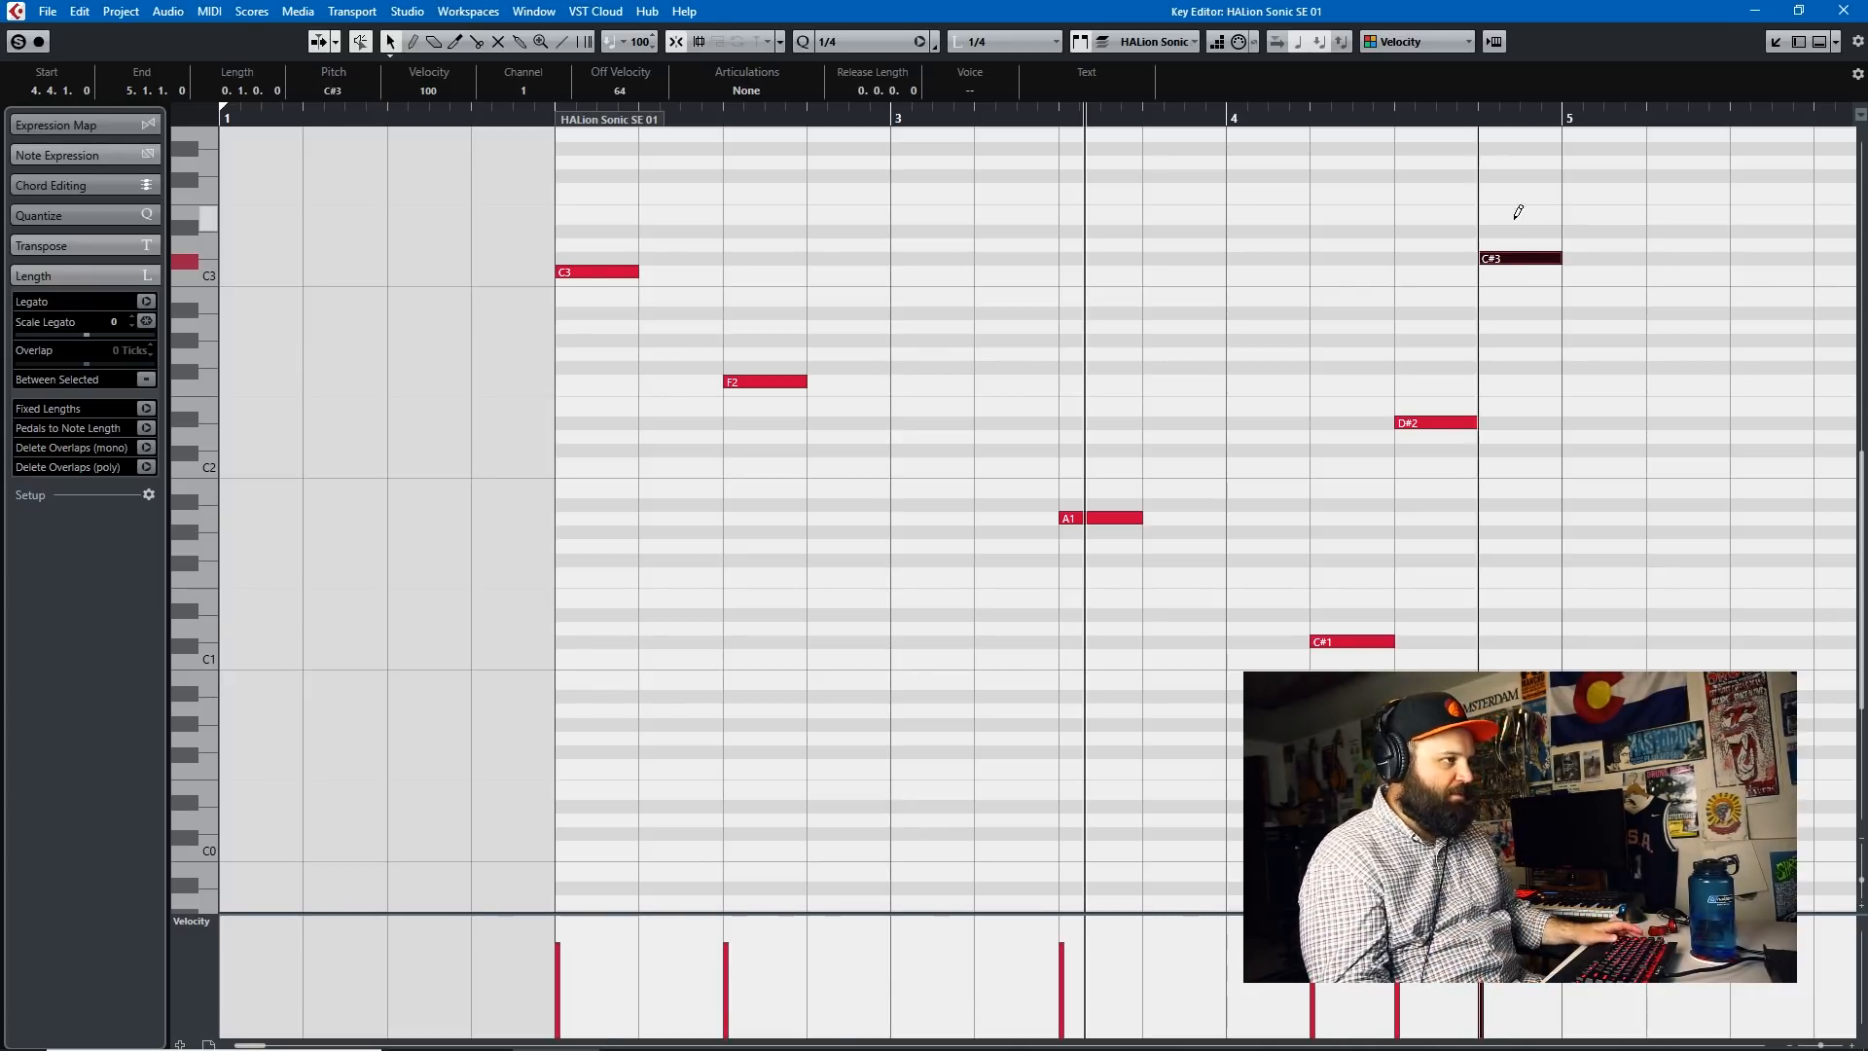
key(alt+Tab)
key(alt+Tab)
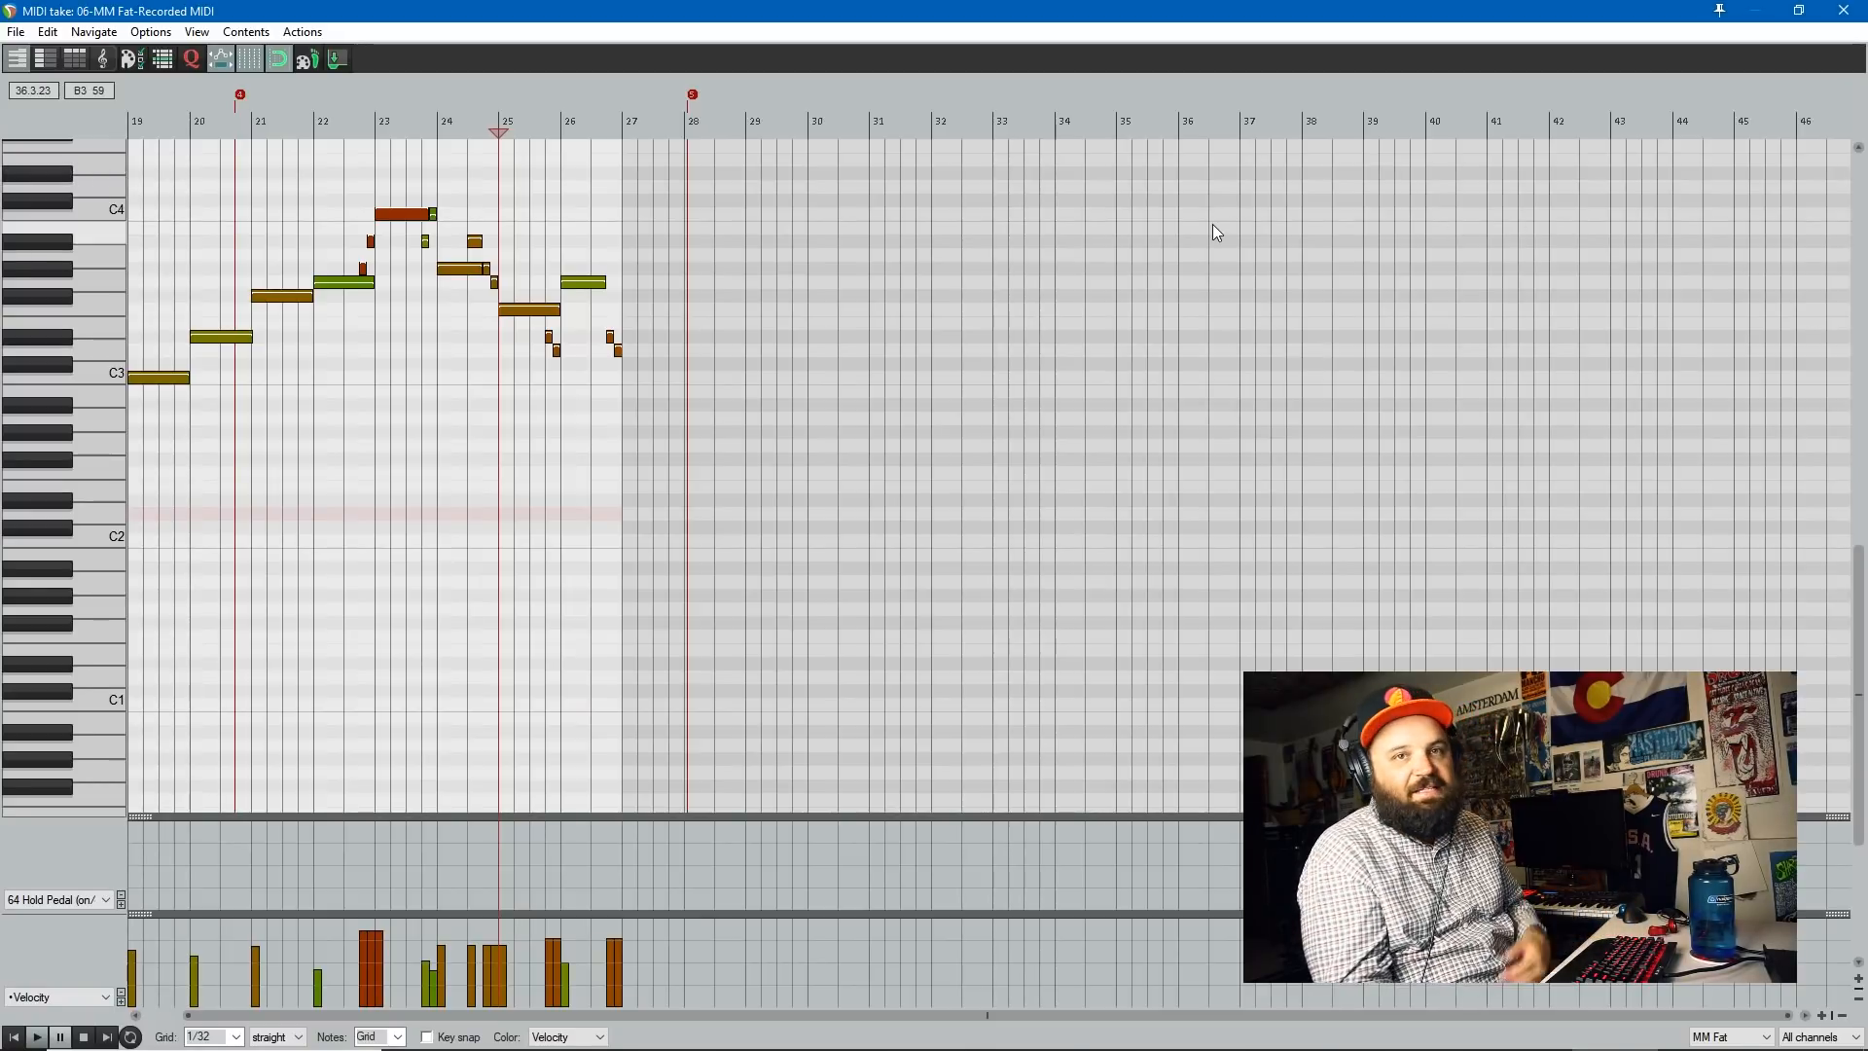